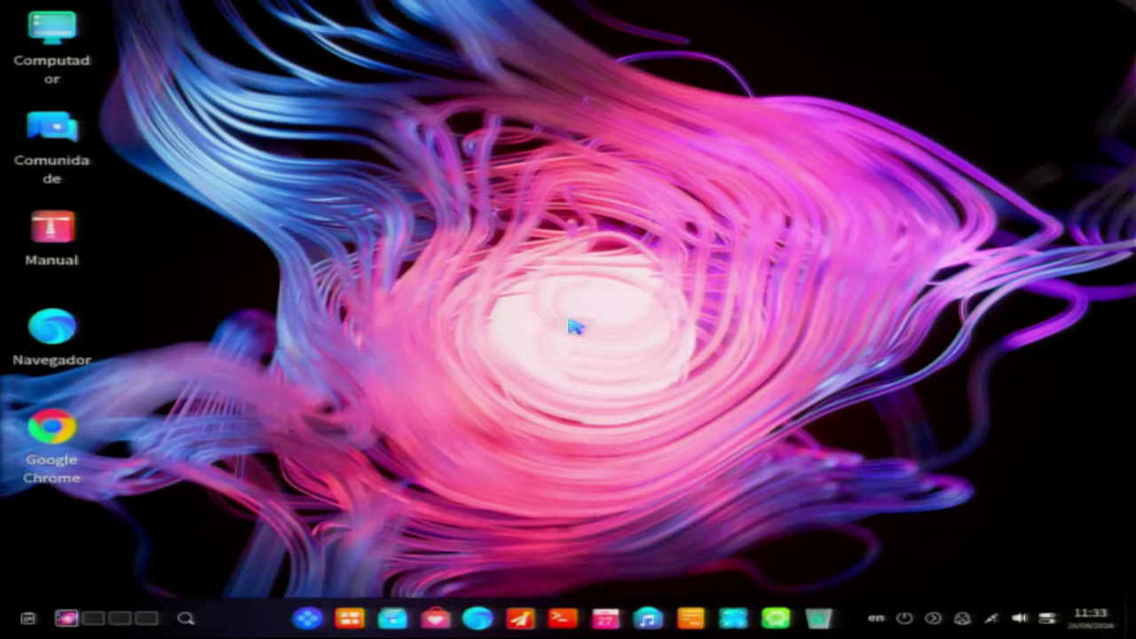
# Step: Boot from the 'deepin (P4: KINGSTON…)' entry in the Foxconn boot device menu
pyautogui.click(312, 618)
pyautogui.press('Print')
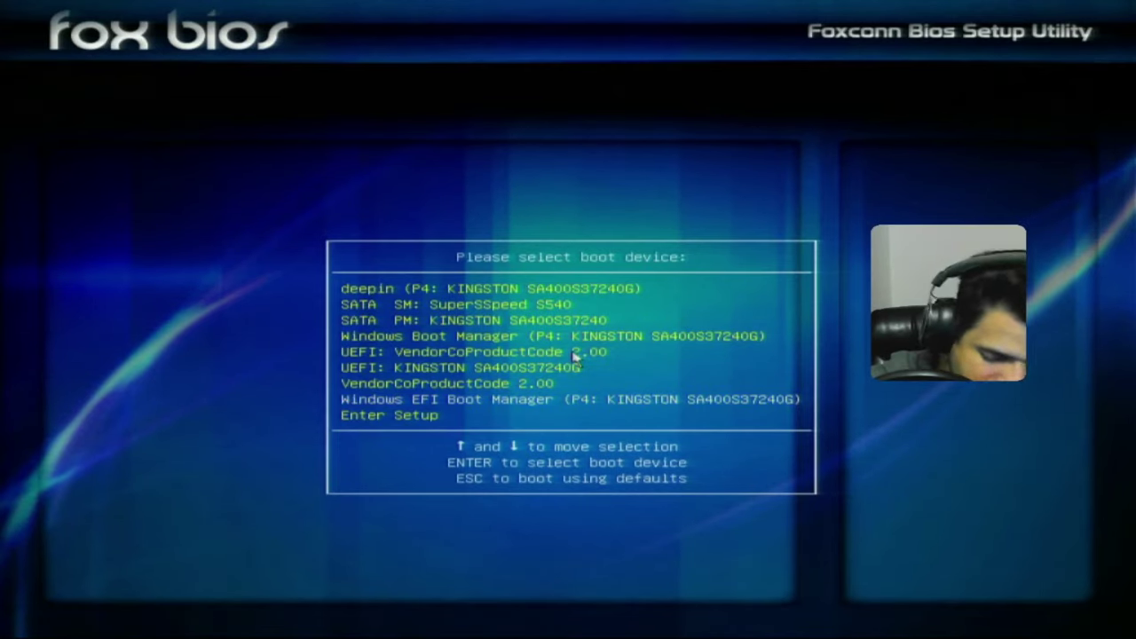
pyautogui.press('Return')
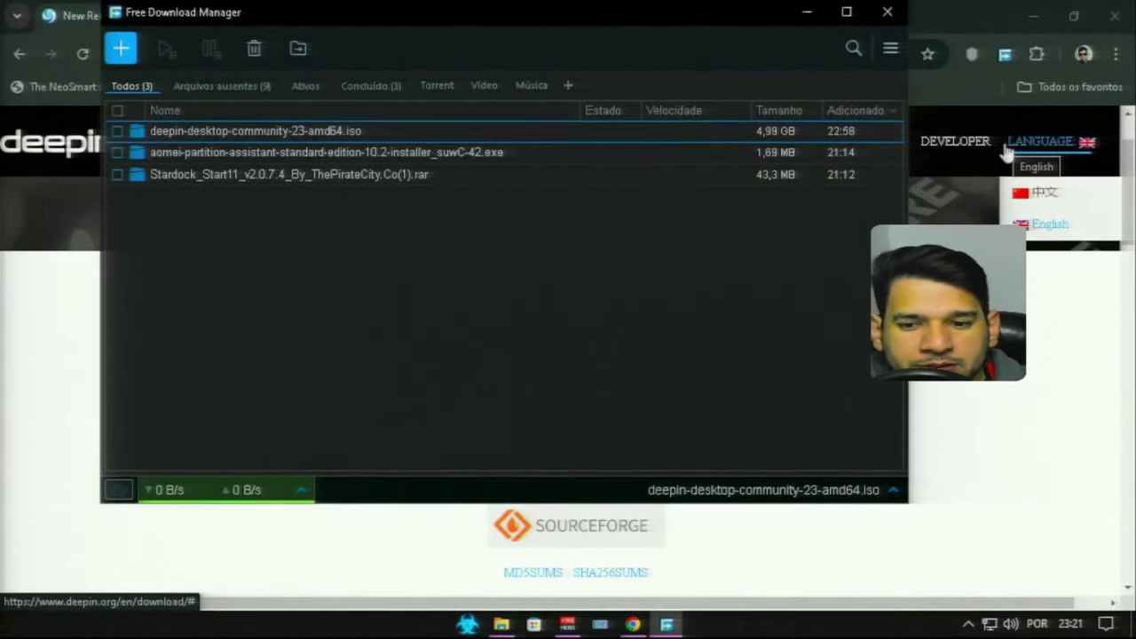
# Step: Return to Chrome and start the deepin 23 x86 ISO download from deepin.org
pyautogui.click(52, 334)
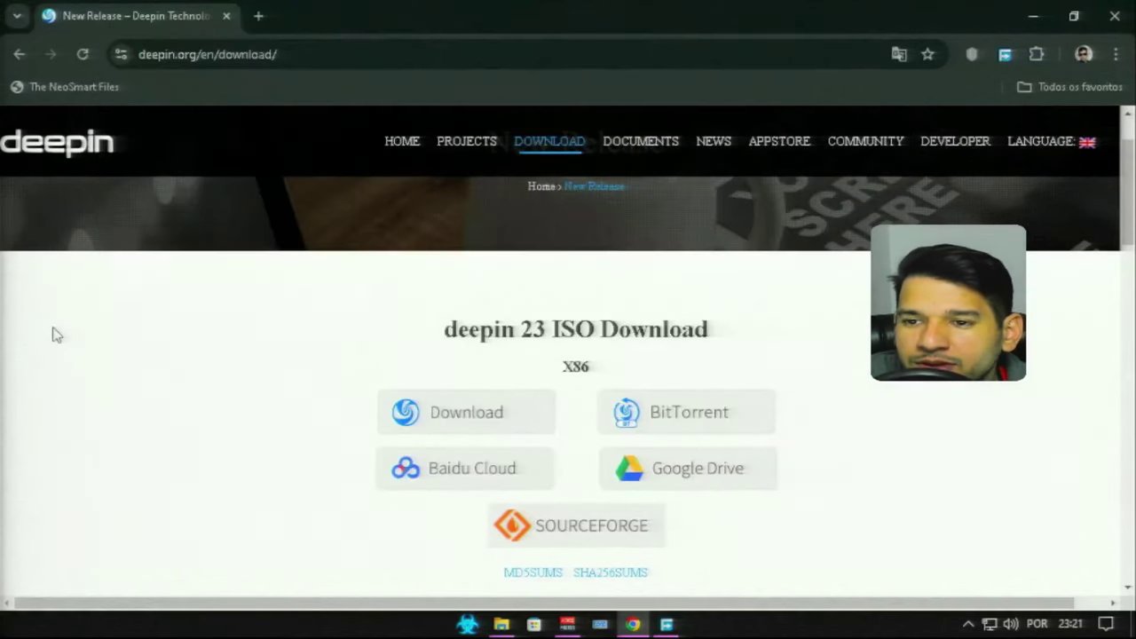
pyautogui.click(462, 421)
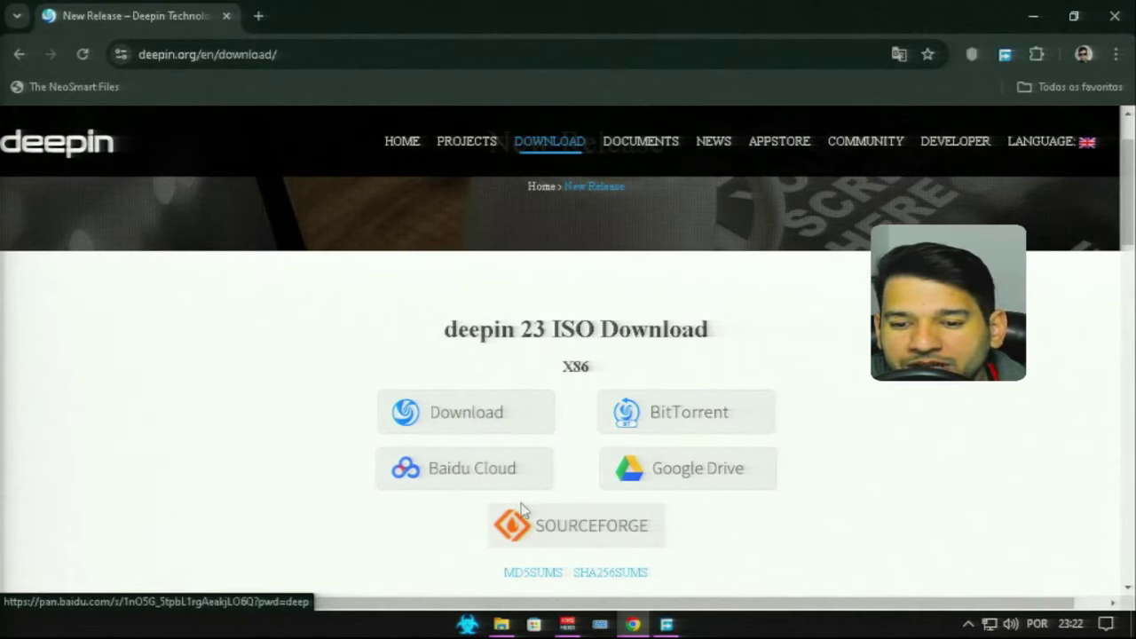
pyautogui.click(435, 46)
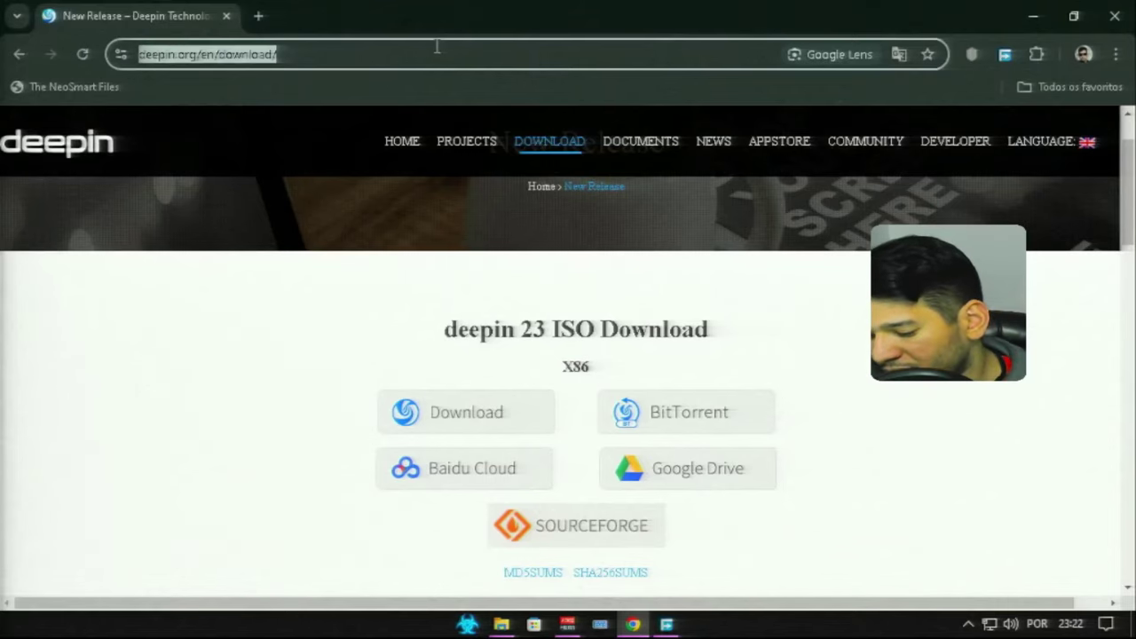
# Step: Search the web for 'rufus download' and open the official rufus.ie homepage
pyautogui.write('rufuw')
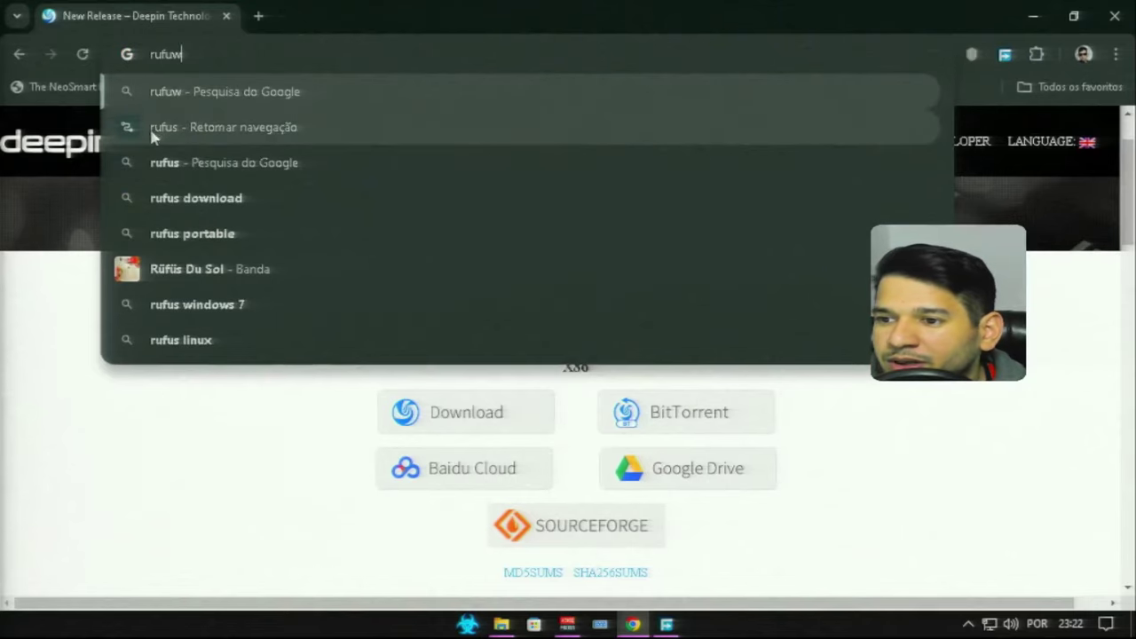
pyautogui.click(169, 198)
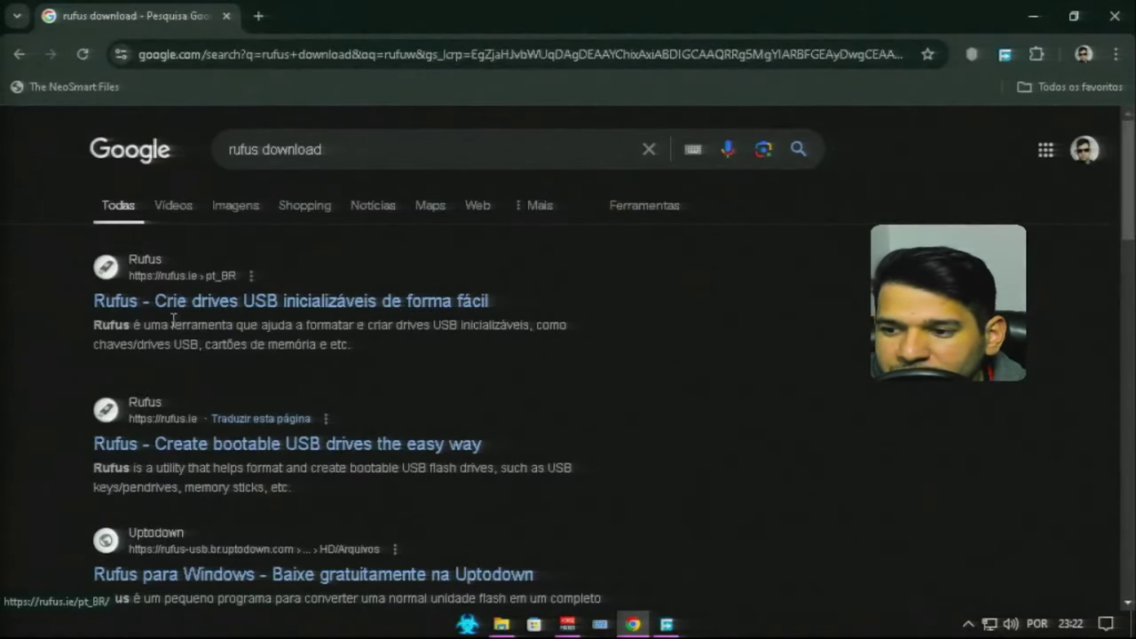
pyautogui.click(195, 311)
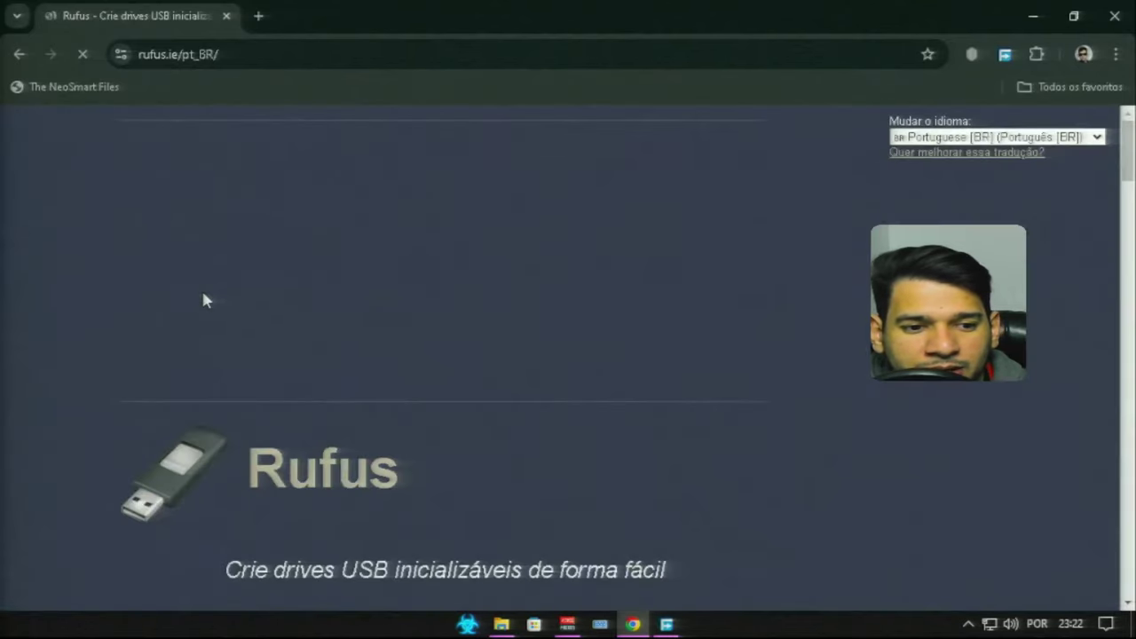
# Step: Scroll down to the Download section and request the standard rufus-4.5.exe
pyautogui.scroll(-9, 285, 317)
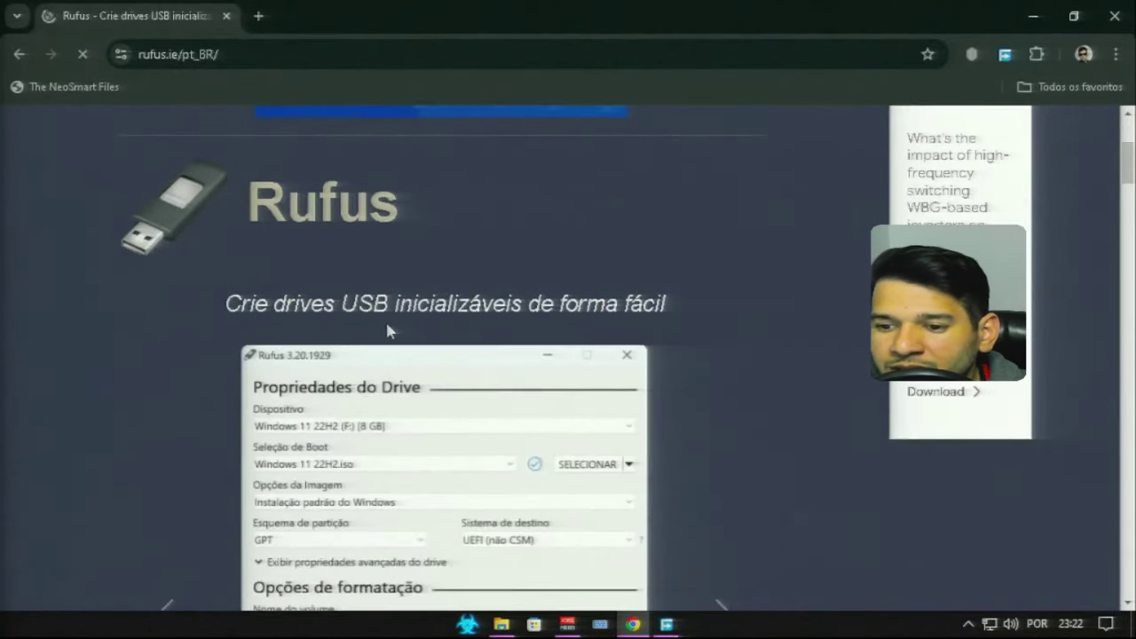
pyautogui.scroll(-2, 405, 324)
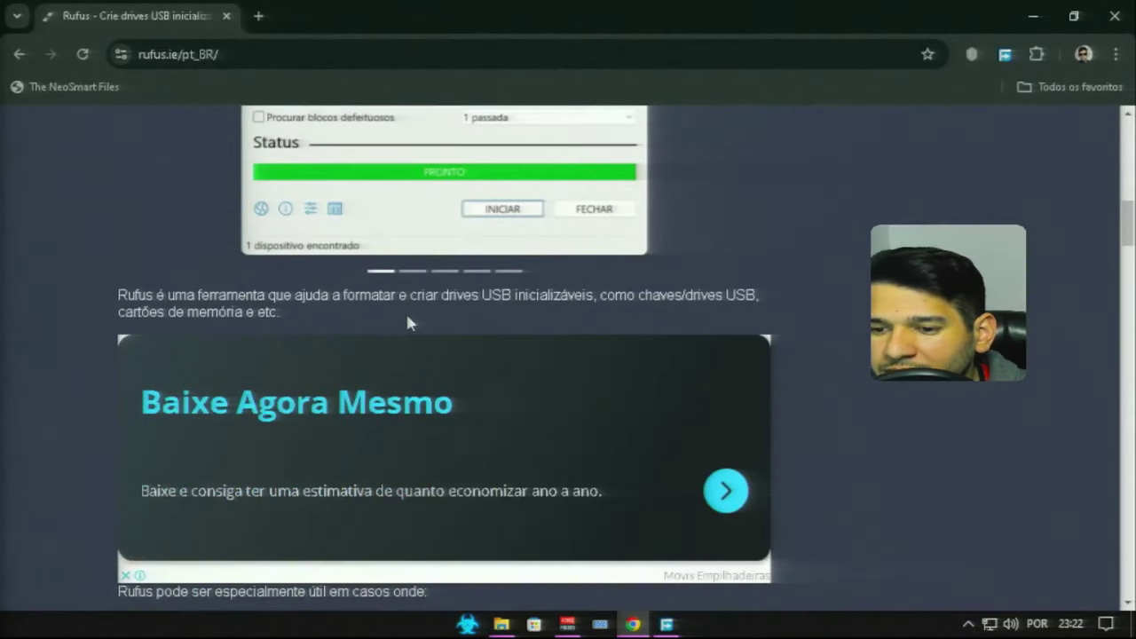
pyautogui.scroll(-3, 406, 320)
pyautogui.scroll(-3, 408, 321)
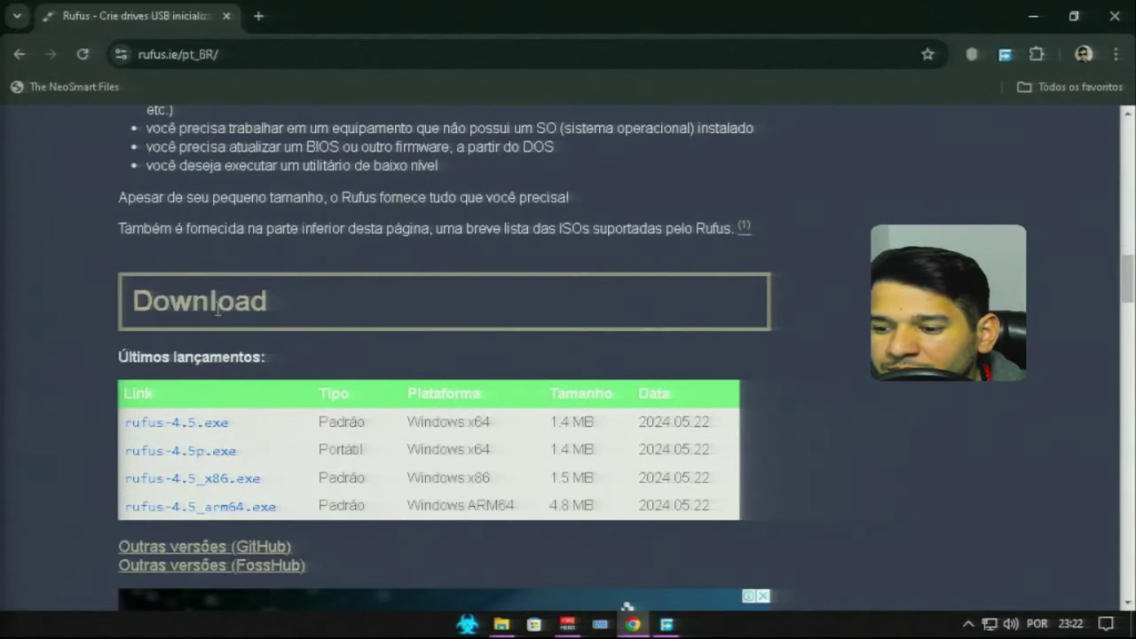
pyautogui.scroll(-1, 250, 321)
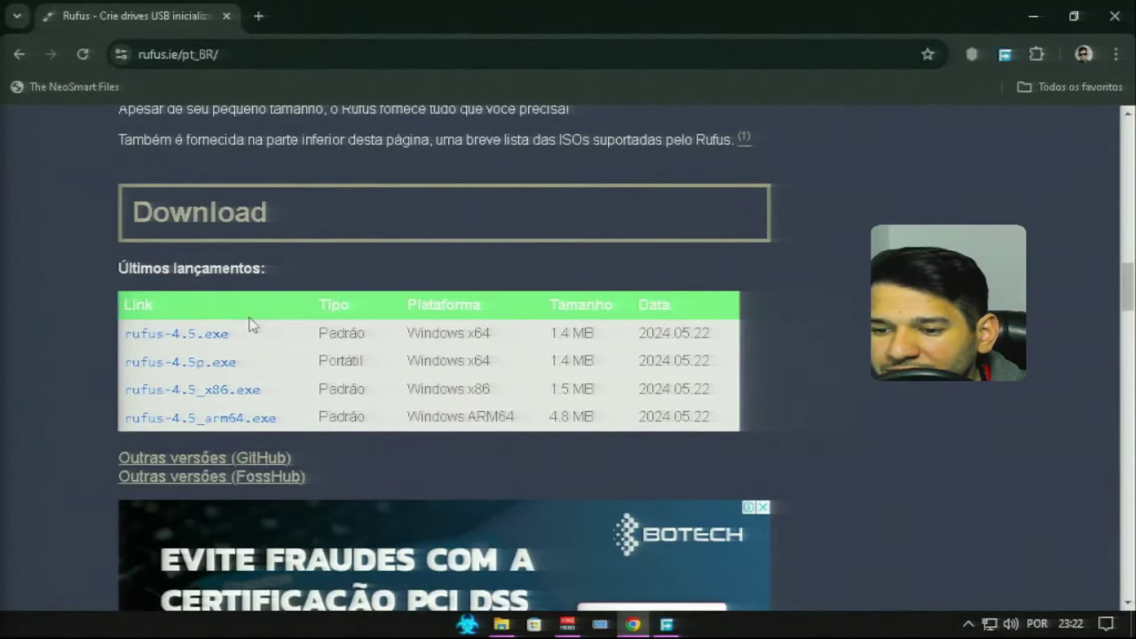
pyautogui.click(196, 347)
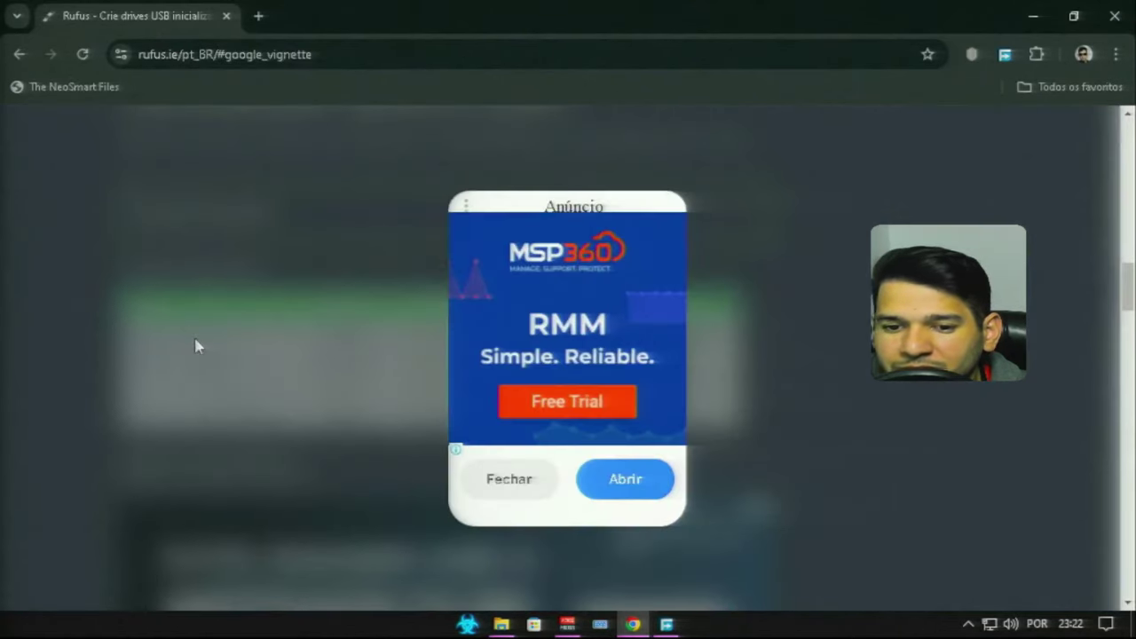
# Step: Dismiss the ad, save rufus-4.5.exe to D:\DOWLOADS2, and open that folder in Explorer
pyautogui.click(517, 480)
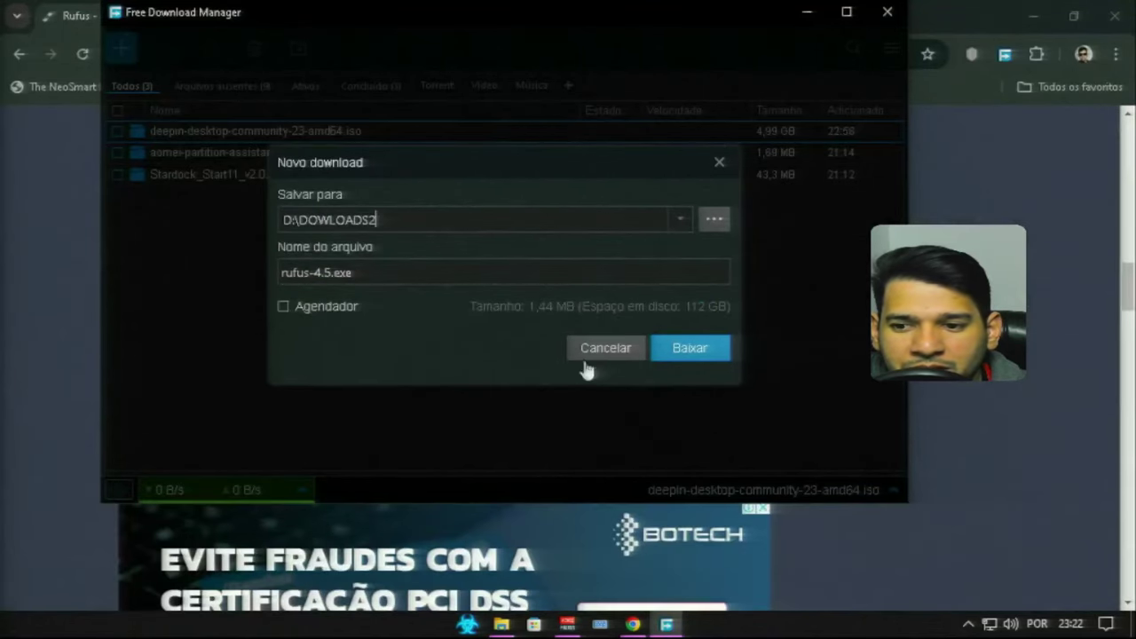
pyautogui.click(688, 349)
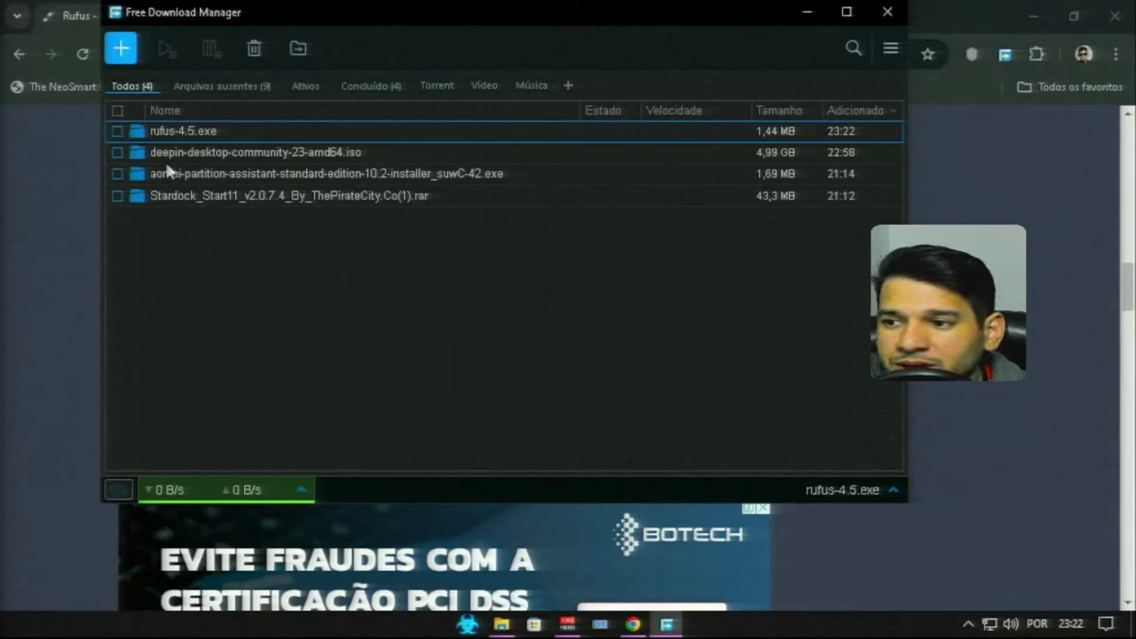
pyautogui.click(136, 154)
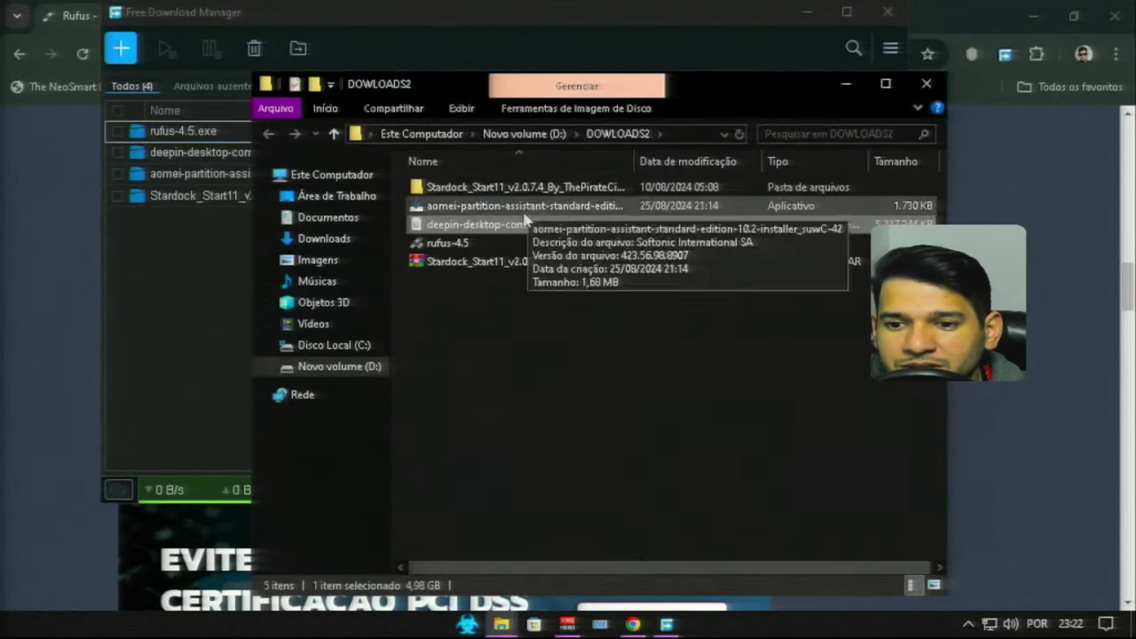
# Step: Run rufus-4.5 with administrator approval and decline Rufus's online update checks
pyautogui.doubleClick(448, 244)
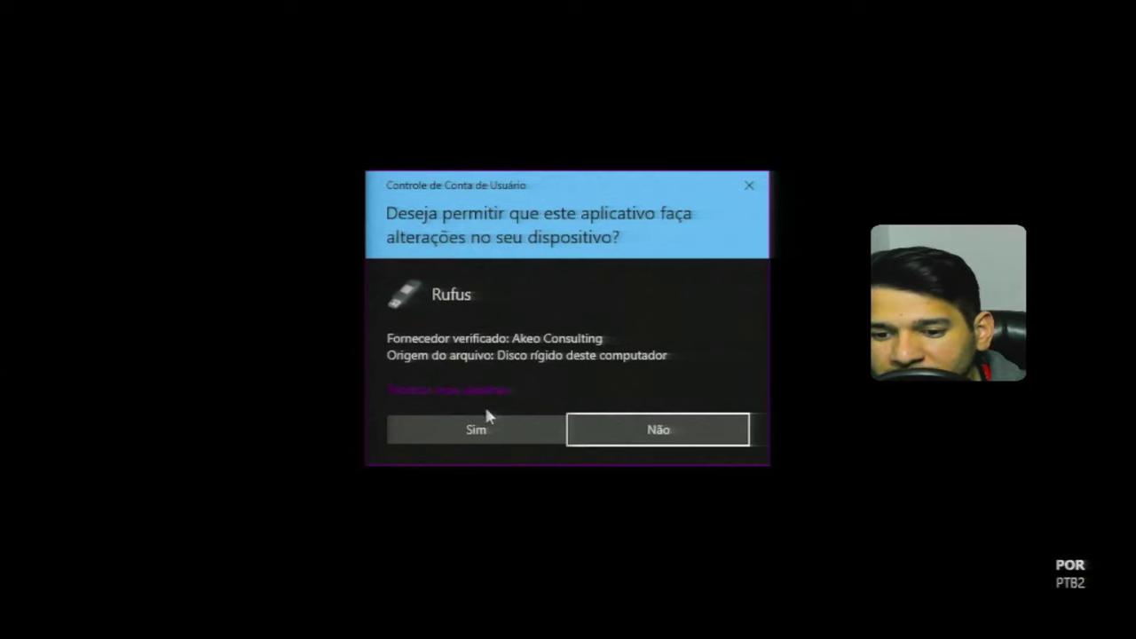
pyautogui.click(495, 432)
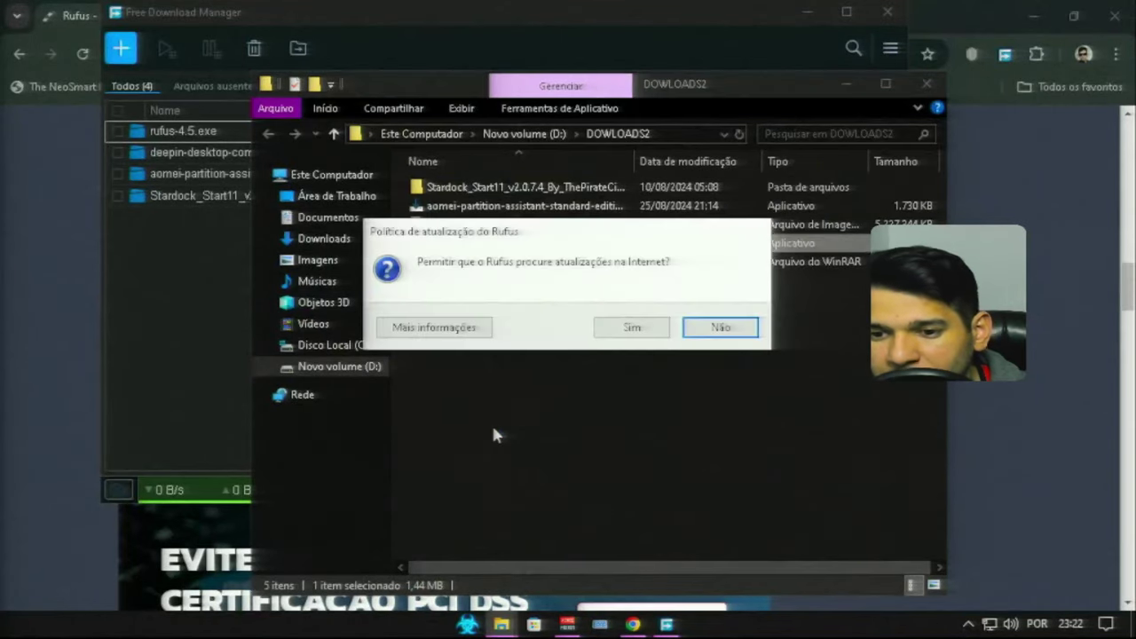
pyautogui.click(720, 328)
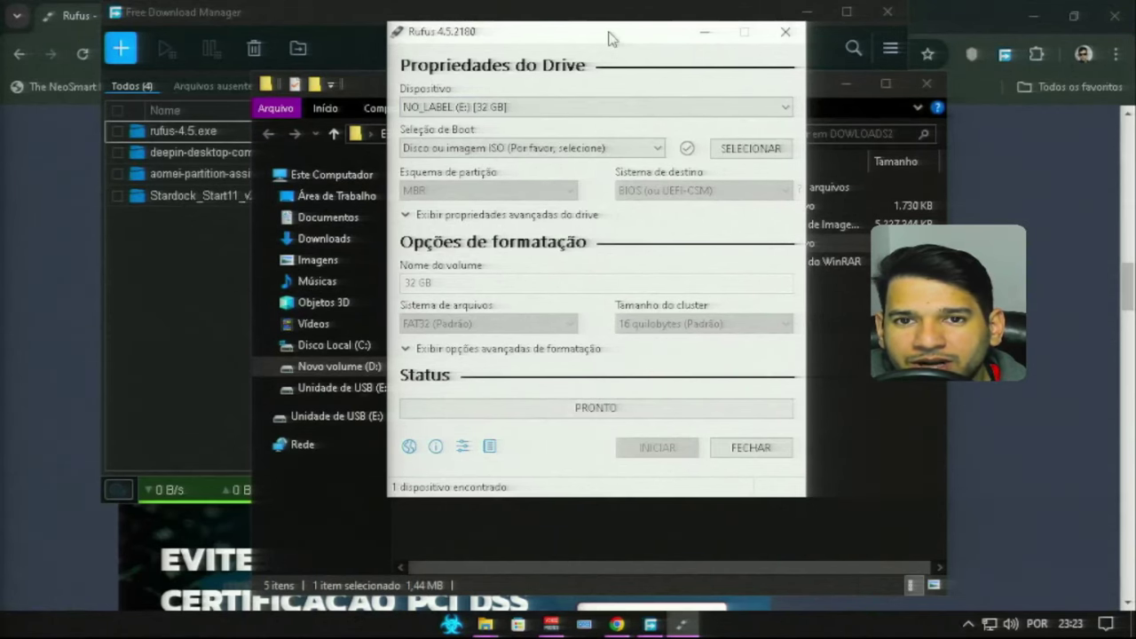
# Step: Drag deepin-desktop-community-23-amd64.iso into Rufus as the boot image, keeping MBR partitioning
pyautogui.moveTo(611, 38); pyautogui.dragTo(957, 28)
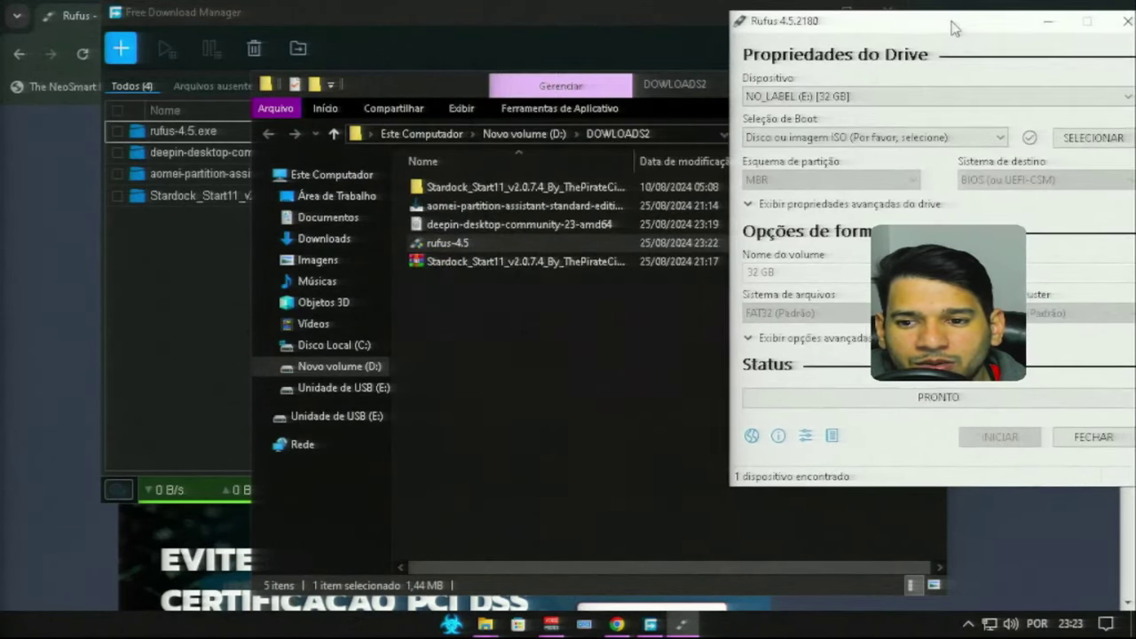
pyautogui.click(461, 231)
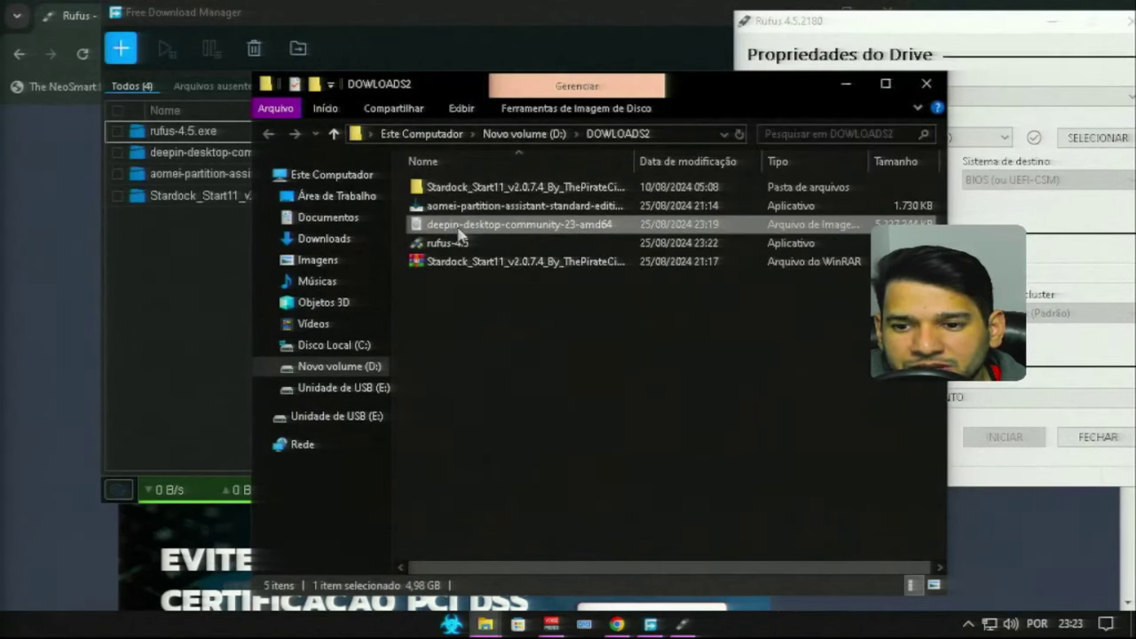
pyautogui.moveTo(461, 234); pyautogui.dragTo(1068, 93)
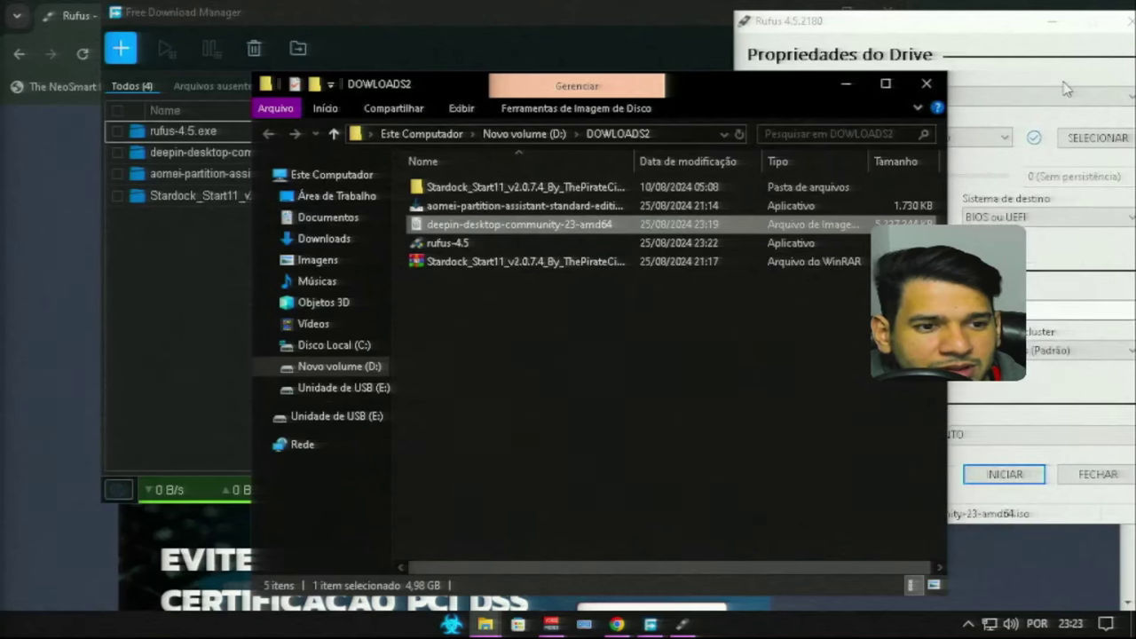
pyautogui.click(1000, 54)
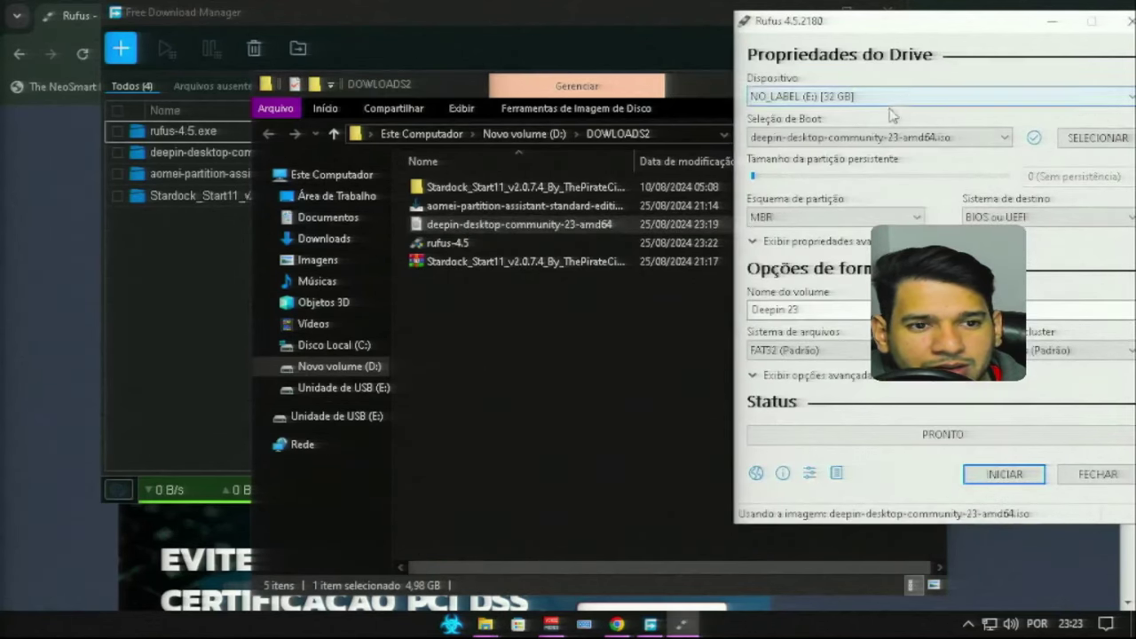
pyautogui.moveTo(896, 31); pyautogui.dragTo(423, 51)
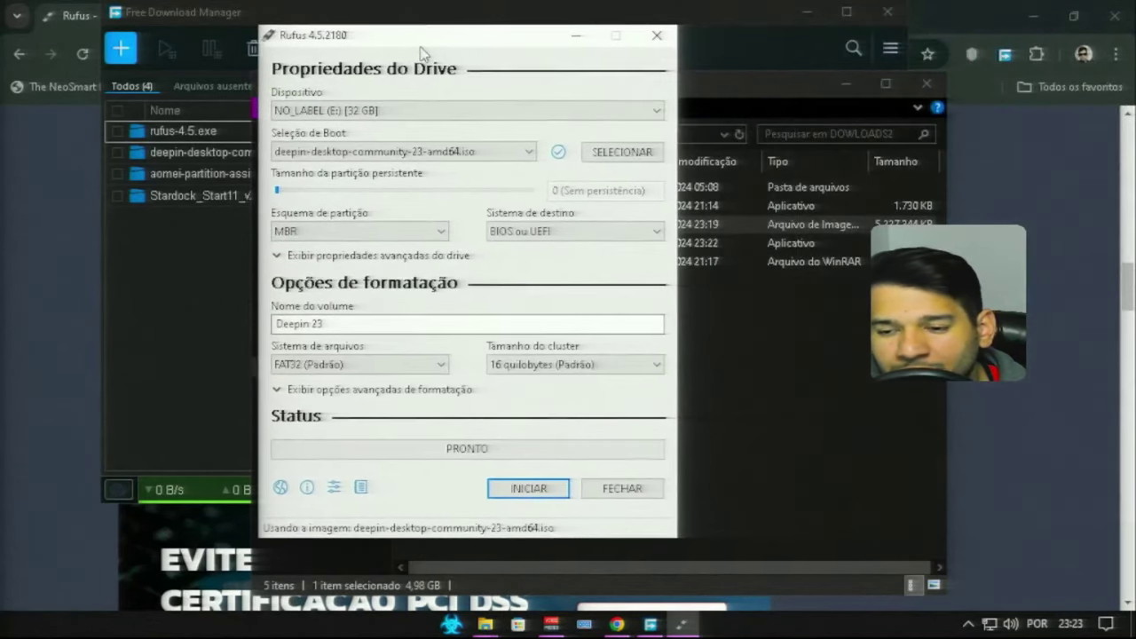
pyautogui.click(402, 233)
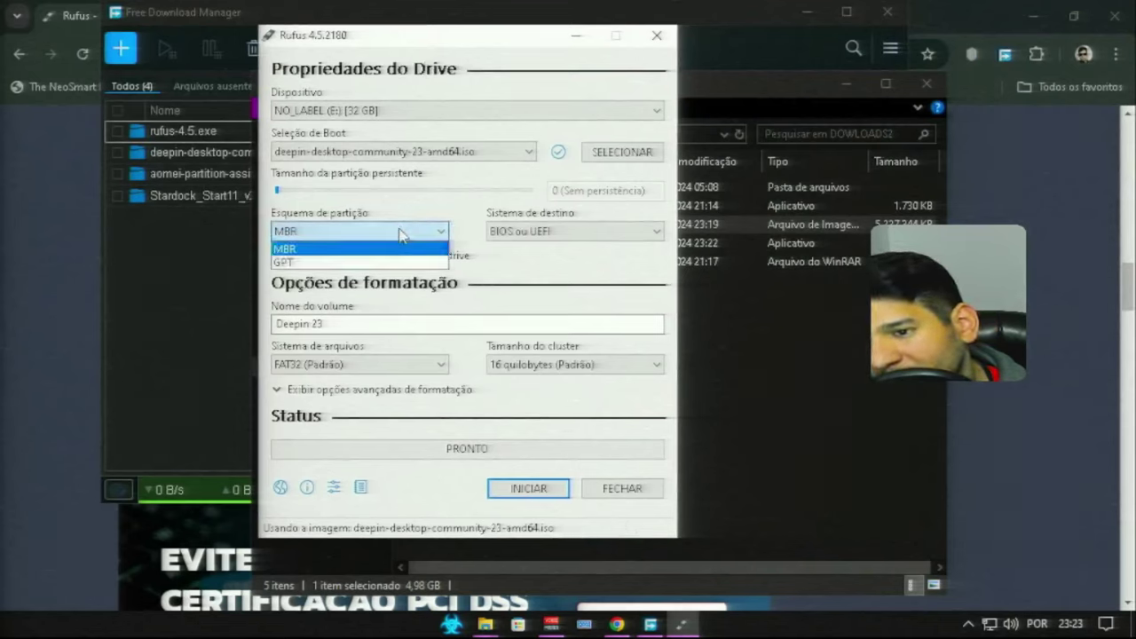
pyautogui.click(401, 234)
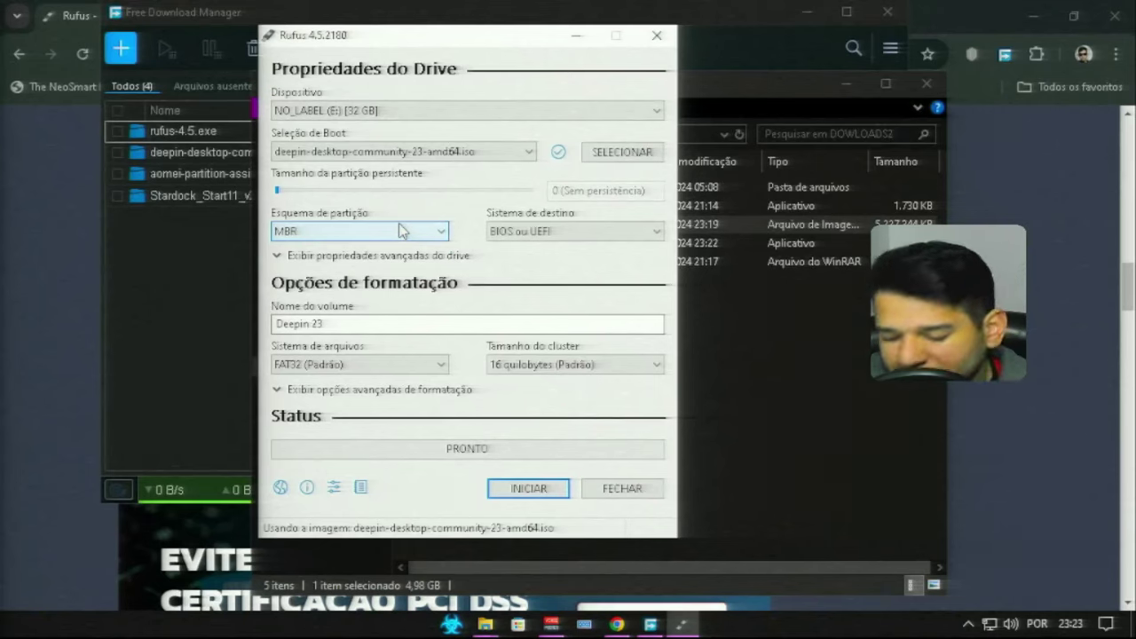
# Step: Run msinfo32, confirm 'Modo da BIOS' reads UEFI, then close System Information
pyautogui.press('super+r')
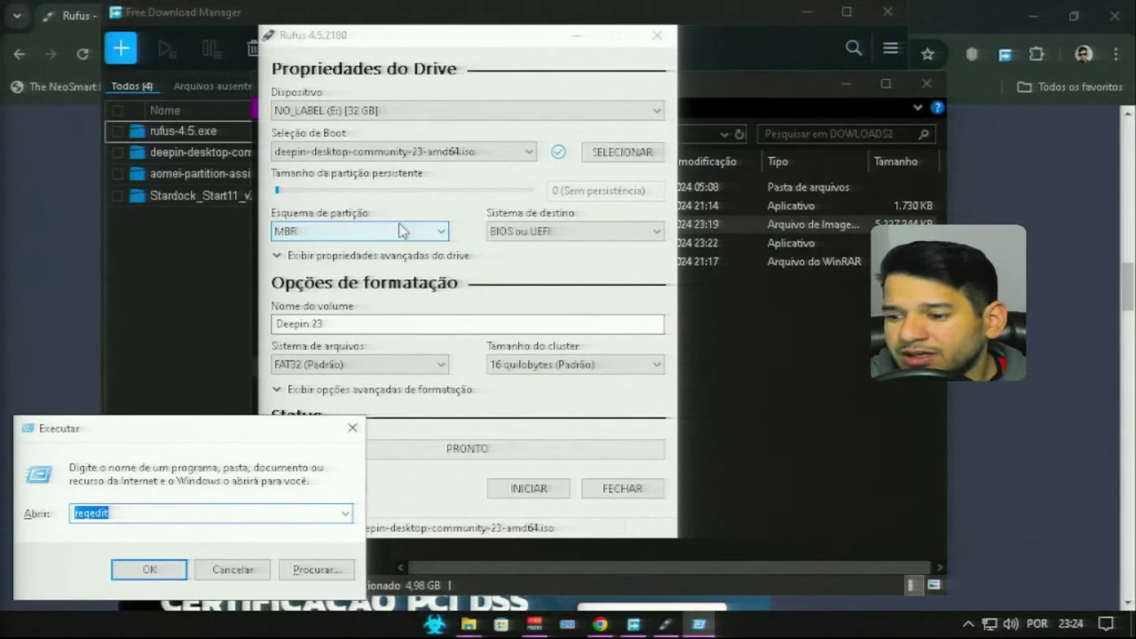
pyautogui.write('ms')
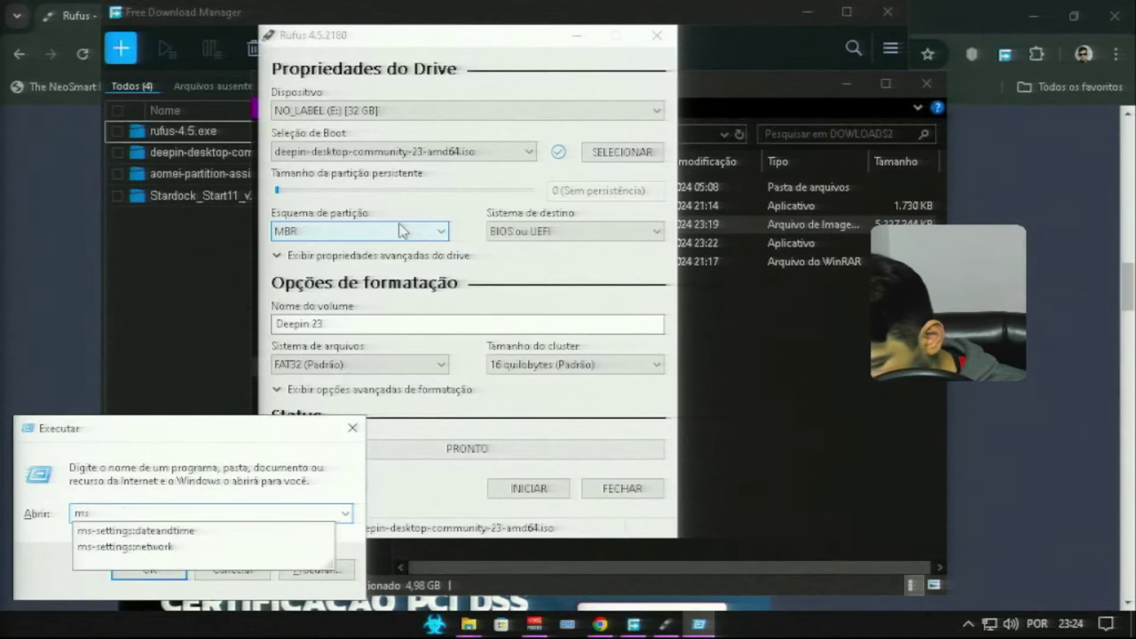
pyautogui.write('info')
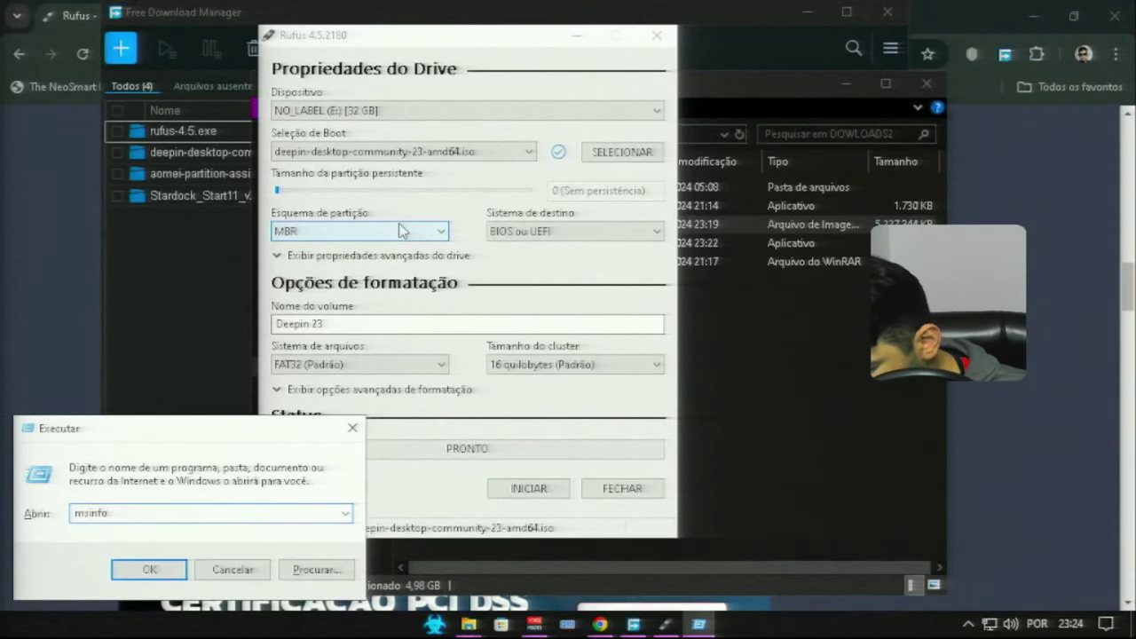
pyautogui.write('32')
pyautogui.press('Return')
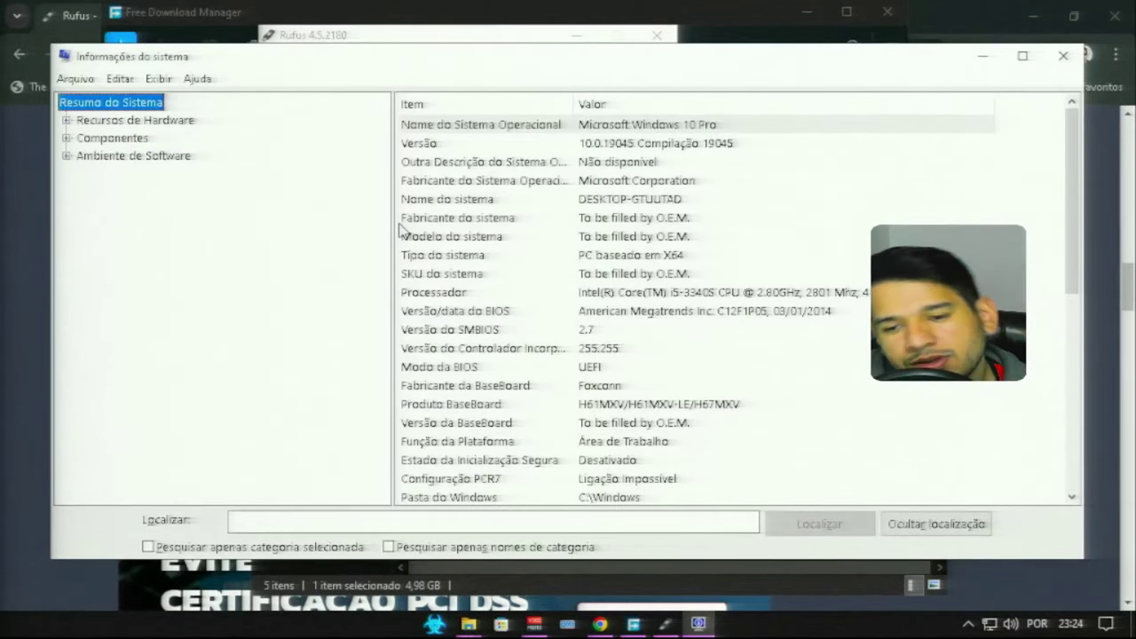
pyautogui.click(471, 369)
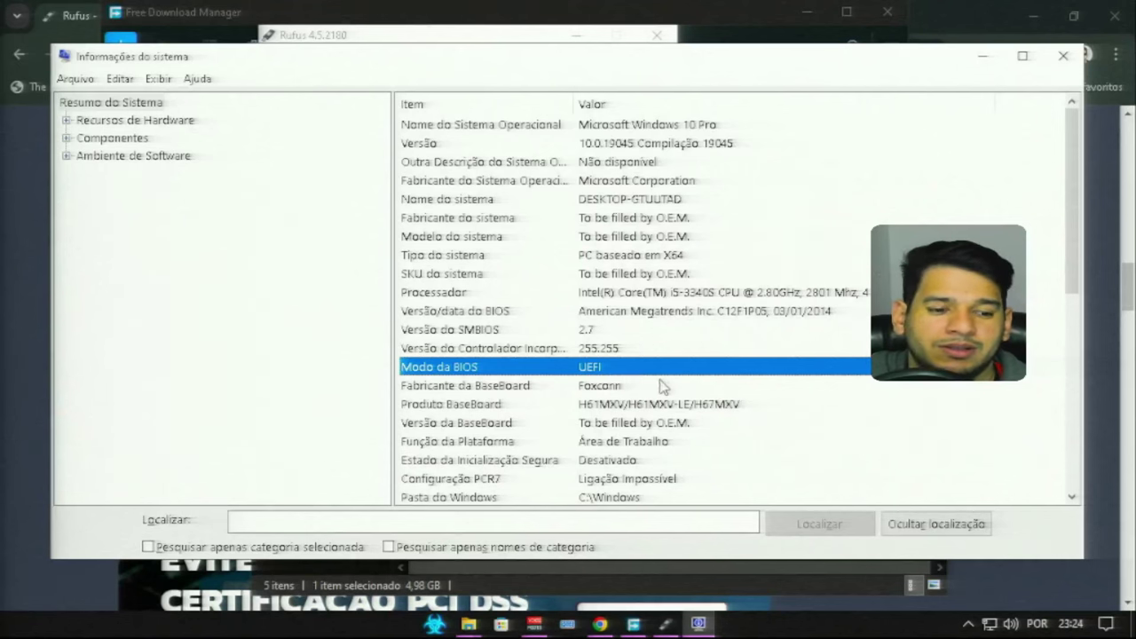
pyautogui.click(1064, 55)
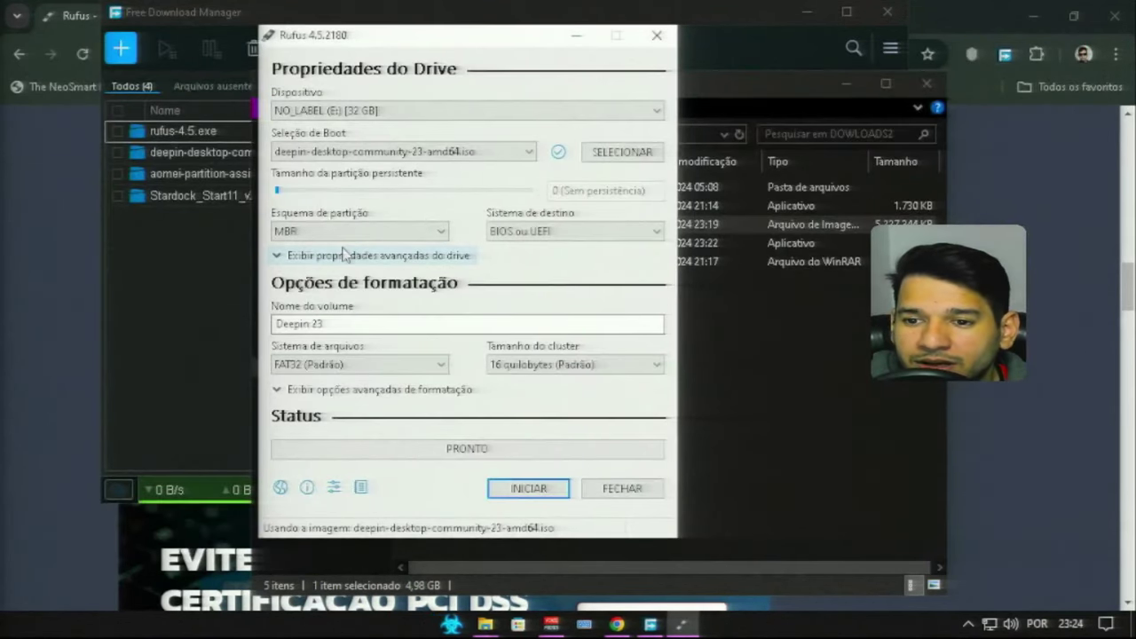
# Step: Switch Rufus to GPT for UEFI (não CSM), with older-BIOS compatibility off and FAT32 kept
pyautogui.click(393, 233)
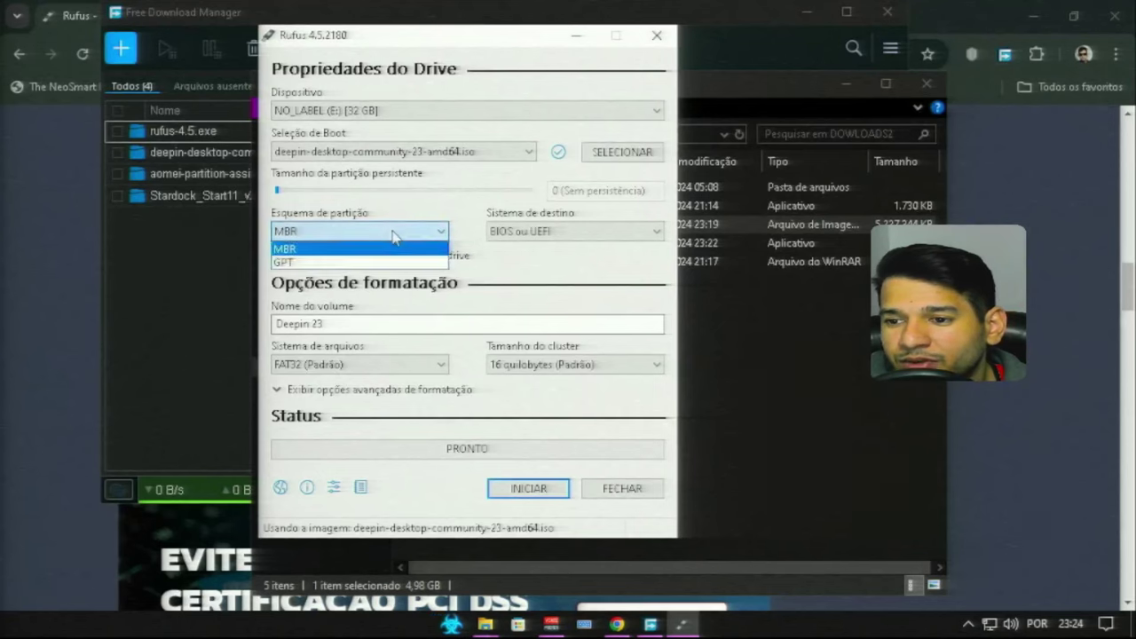
pyautogui.click(393, 233)
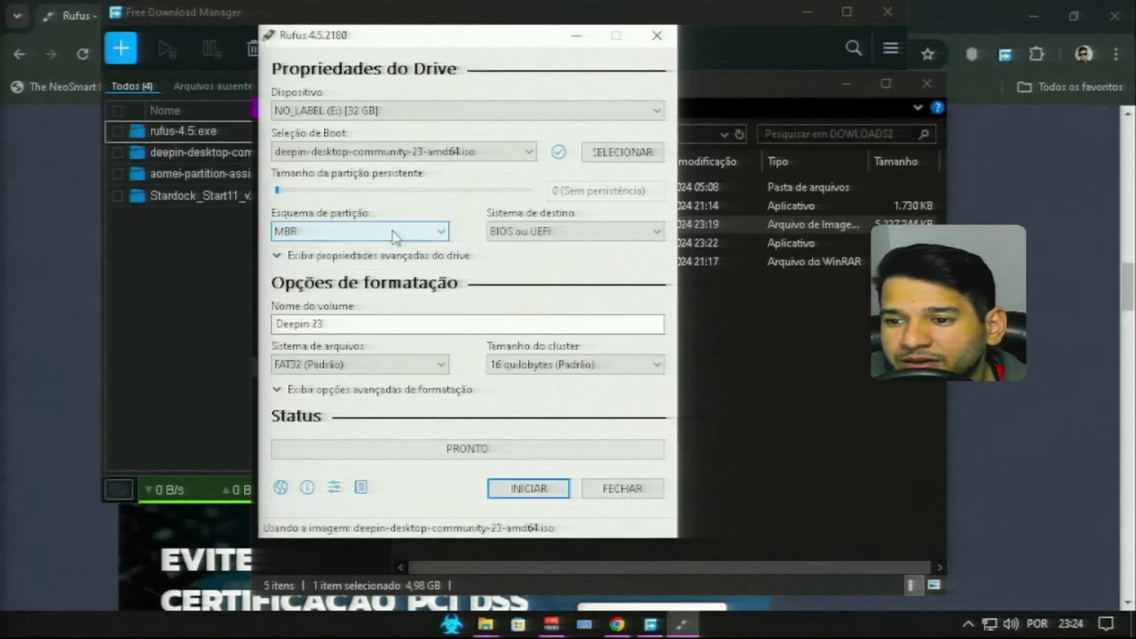
pyautogui.click(287, 257)
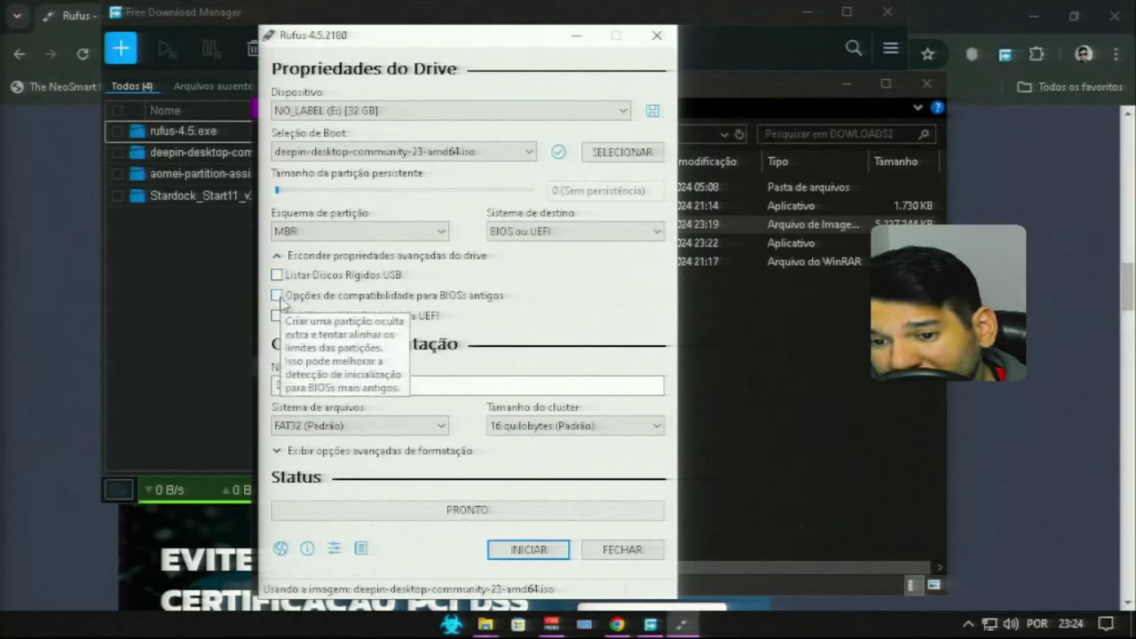
pyautogui.click(278, 296)
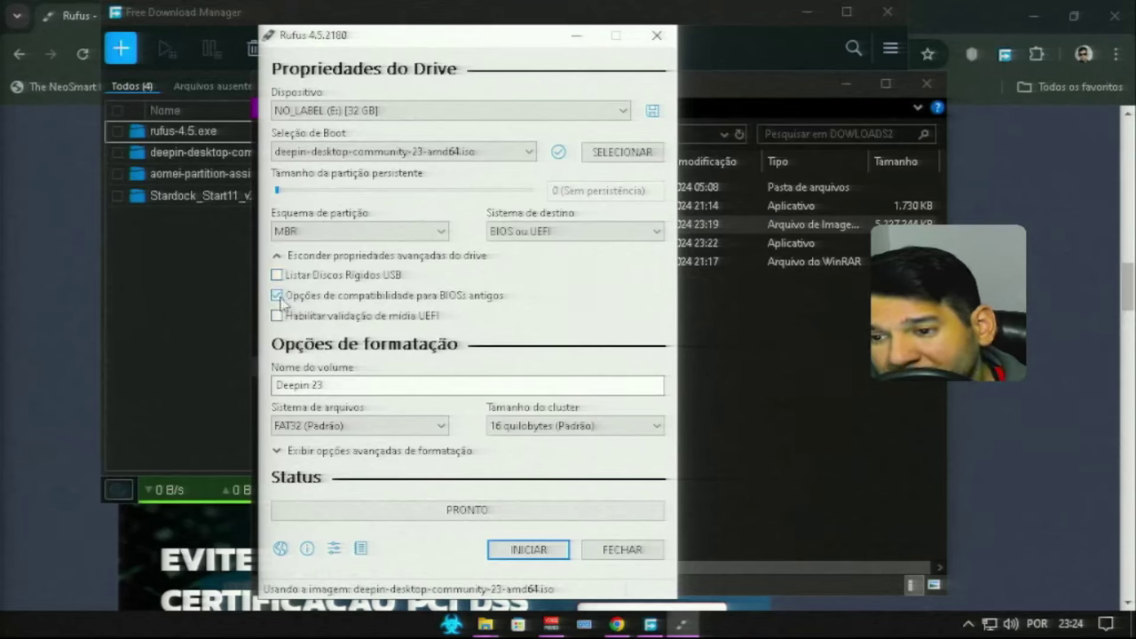
pyautogui.click(278, 295)
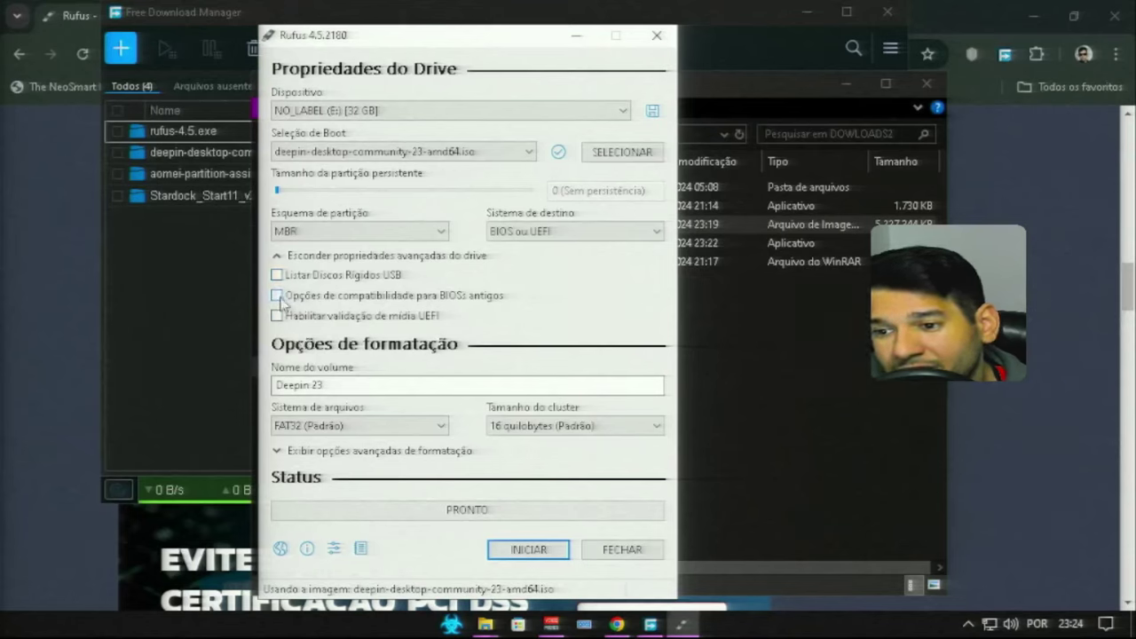
pyautogui.click(373, 232)
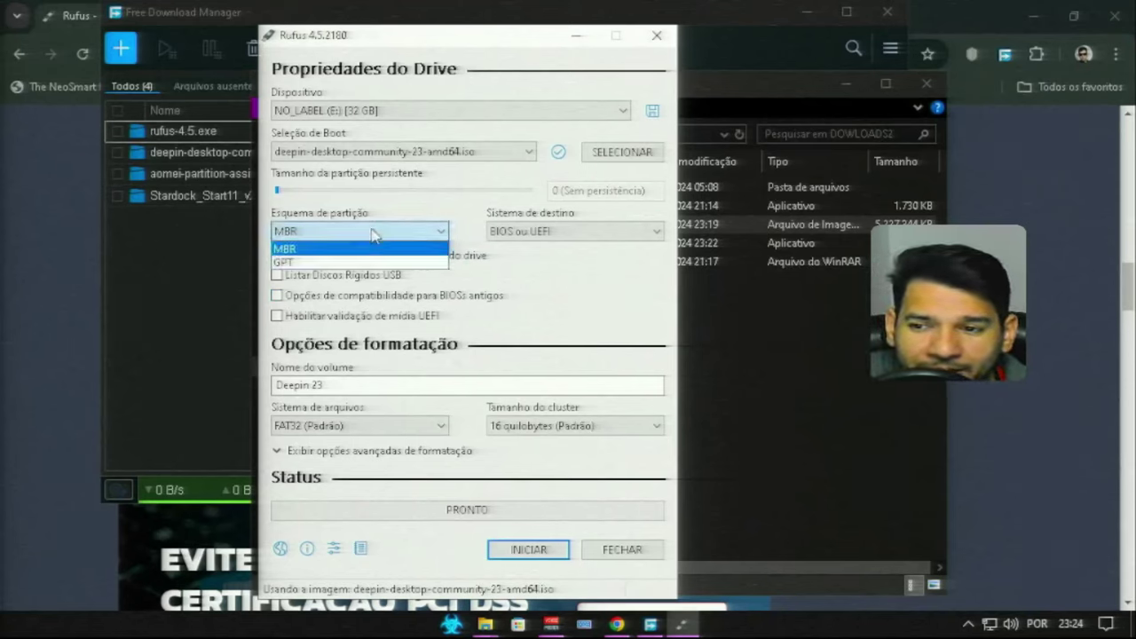
pyautogui.click(314, 264)
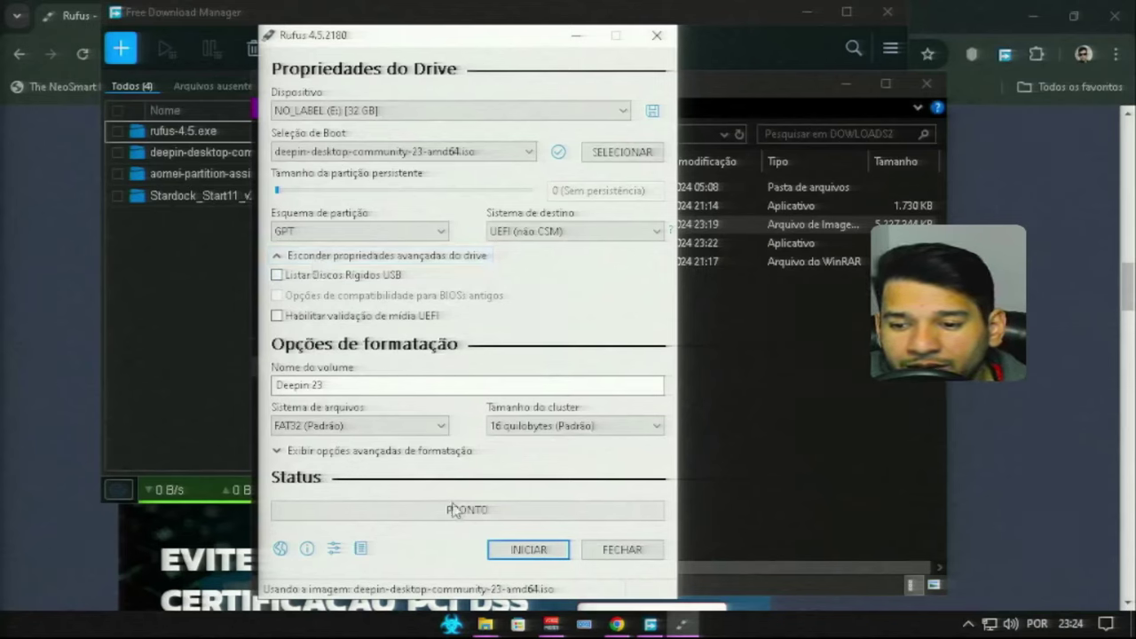
pyautogui.click(410, 425)
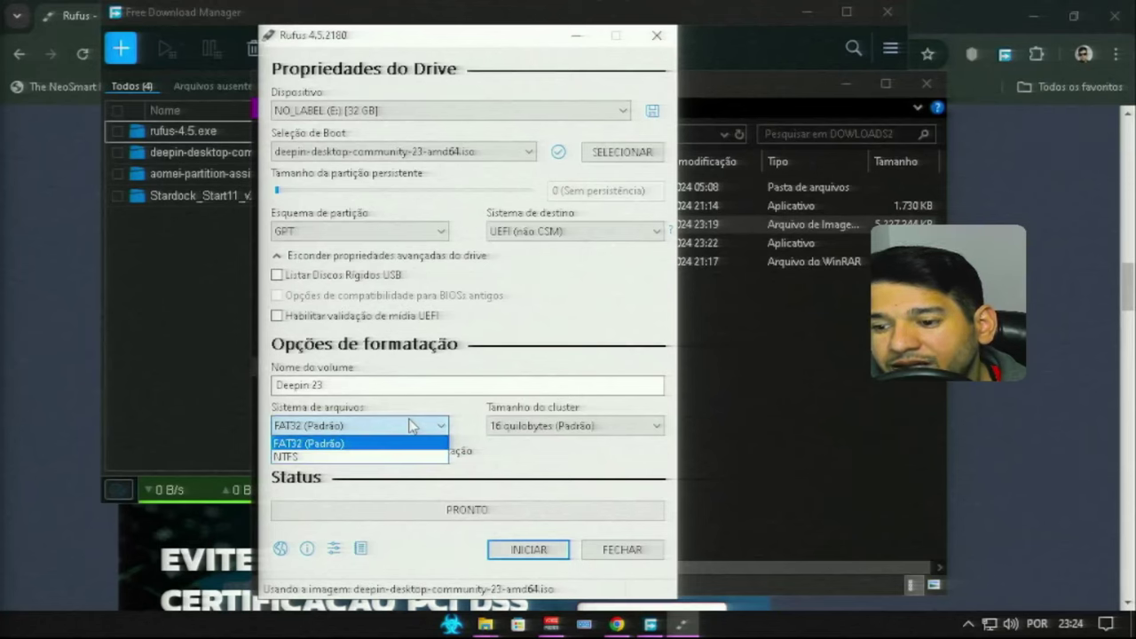
pyautogui.click(410, 425)
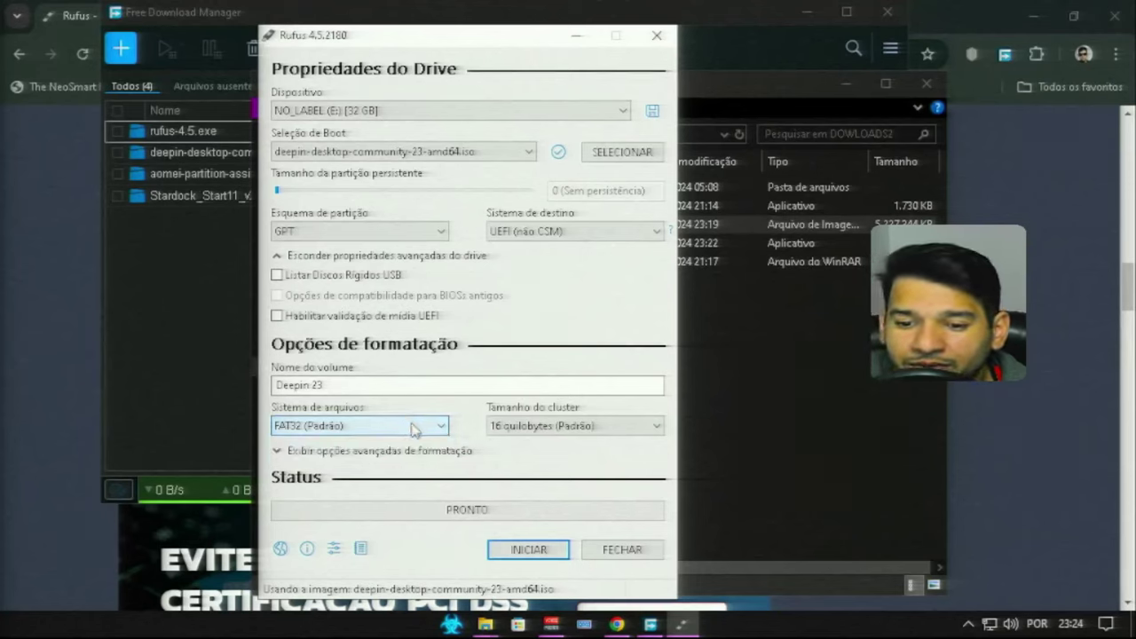
# Step: Write the deepin ISO to the USB drive in ISO image mode, confirming the data erase
pyautogui.click(524, 550)
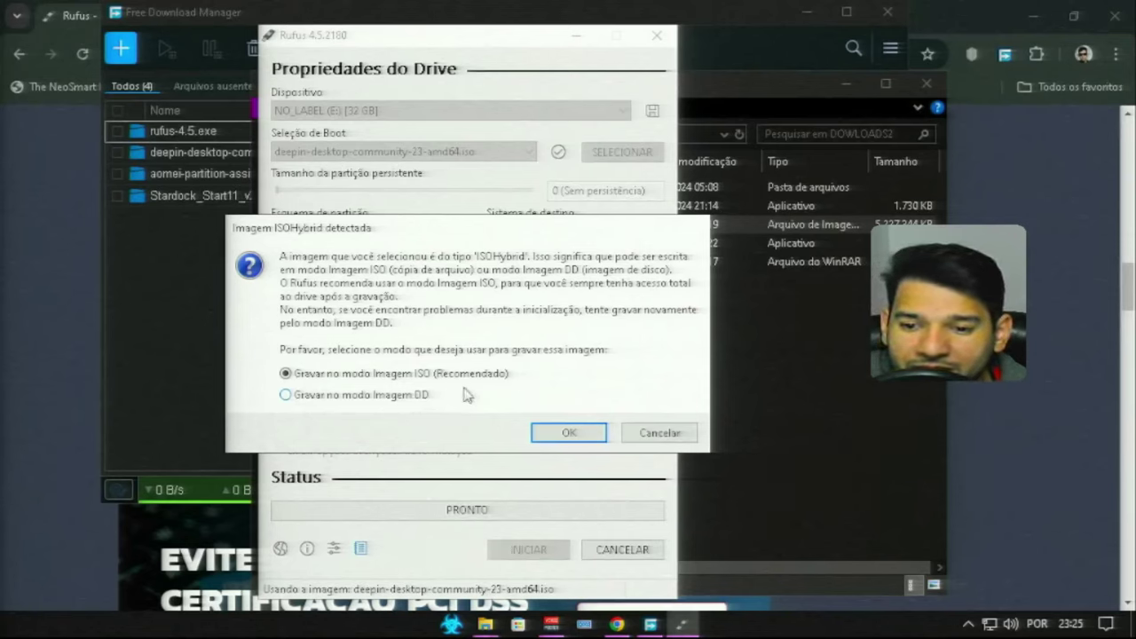
pyautogui.click(572, 433)
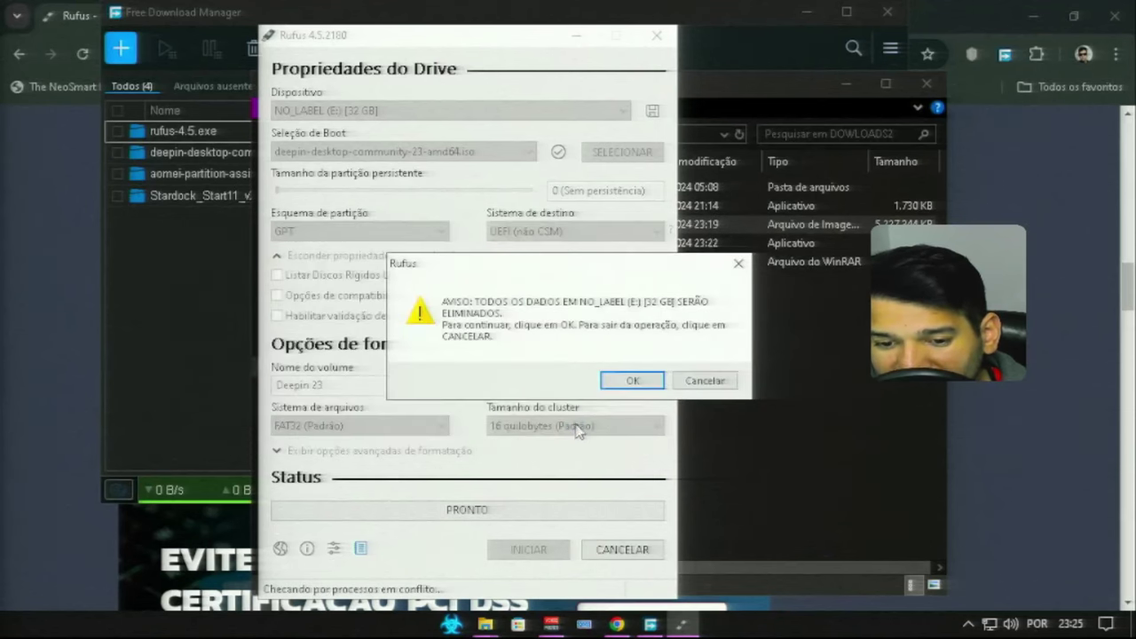
pyautogui.click(633, 380)
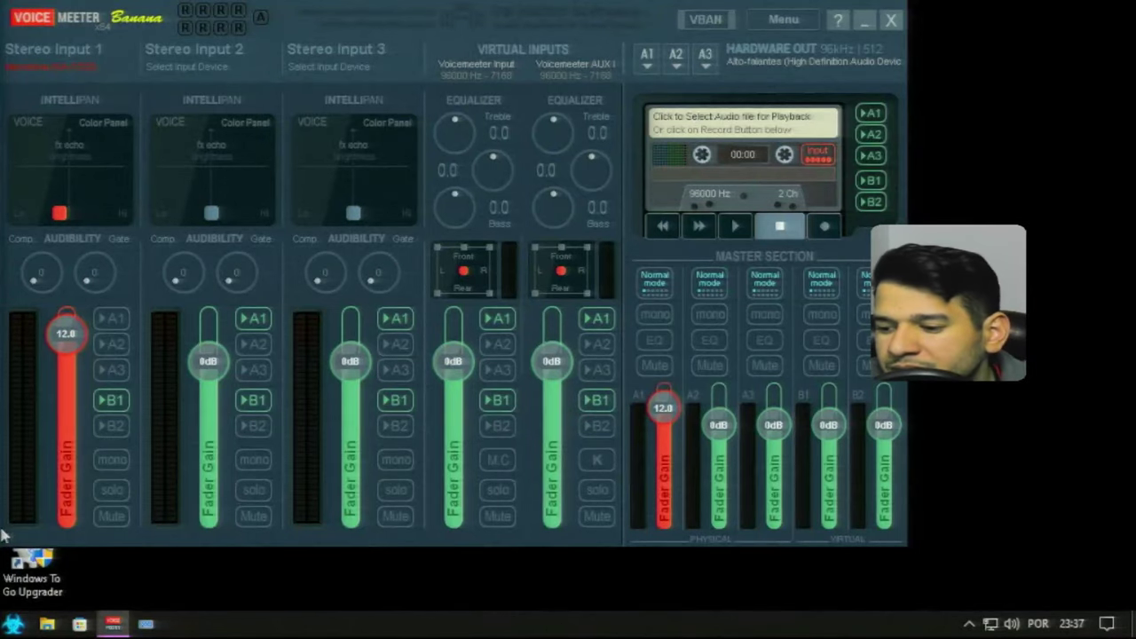
# Step: Right-click the Start button to show the Win+X power-user menu
pyautogui.press('super+x')
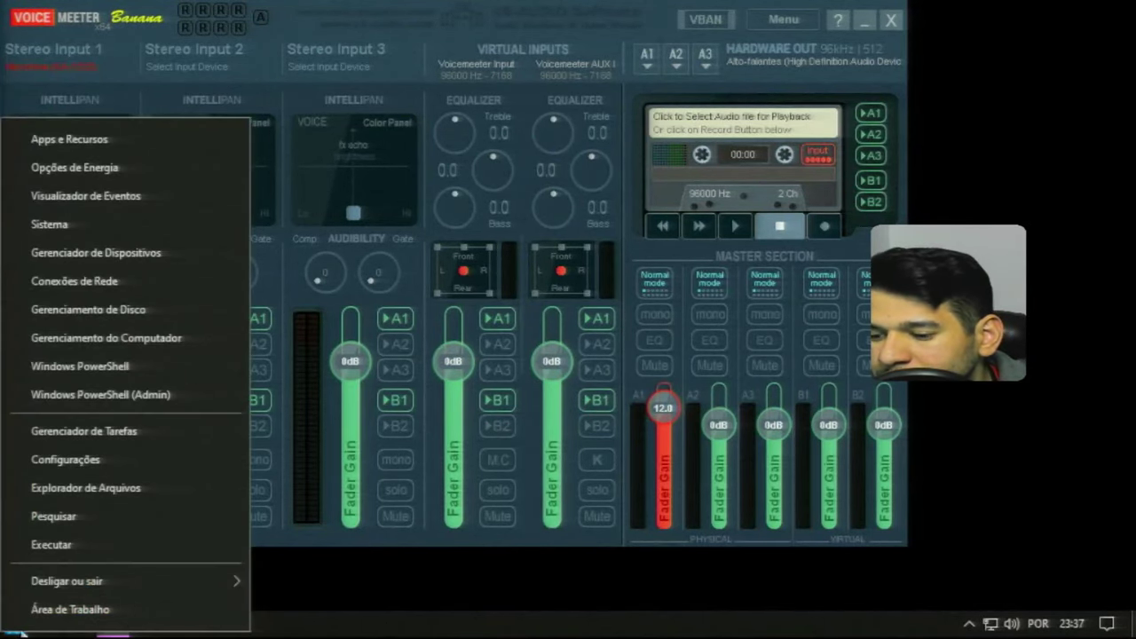
pyautogui.click(293, 633)
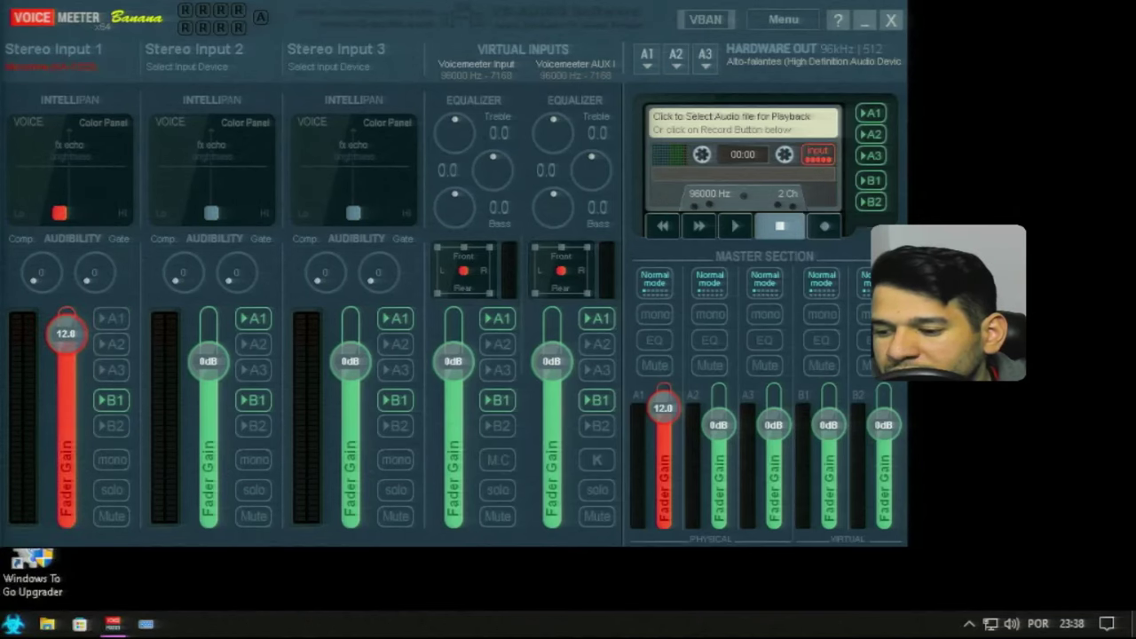
pyautogui.click(14, 624)
pyautogui.press('Escape')
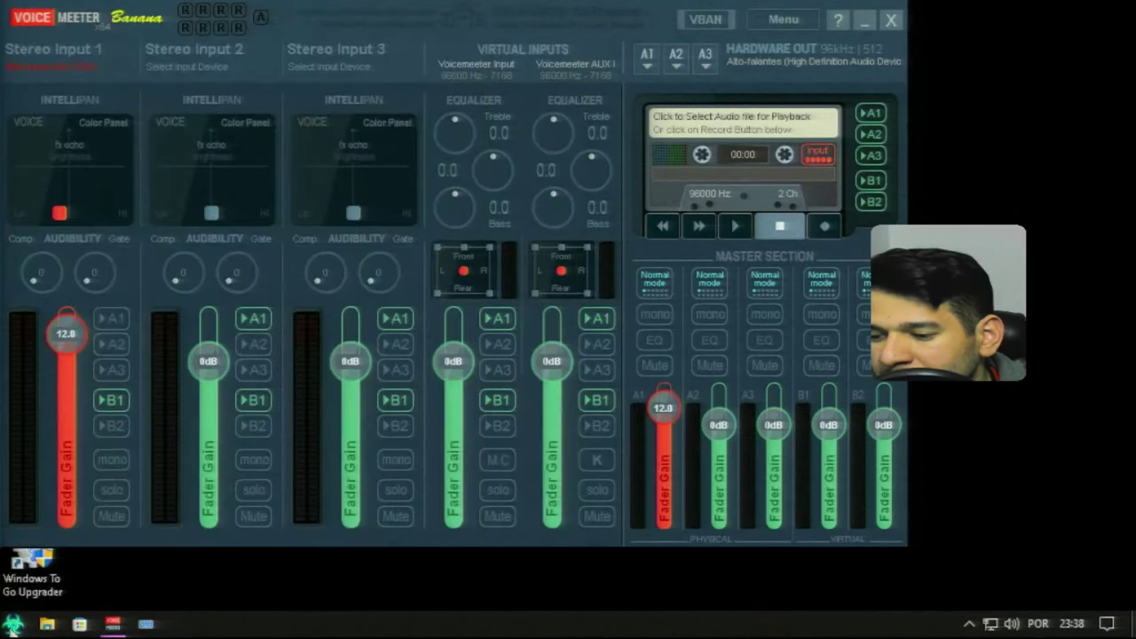
pyautogui.click(13, 624)
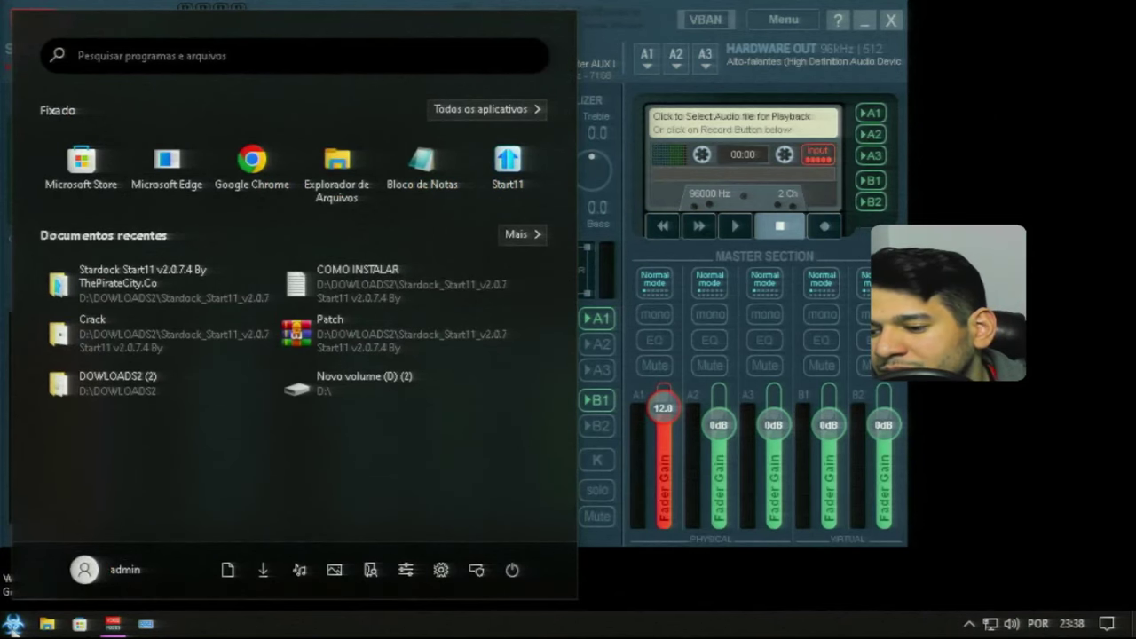
pyautogui.rightClick(13, 624)
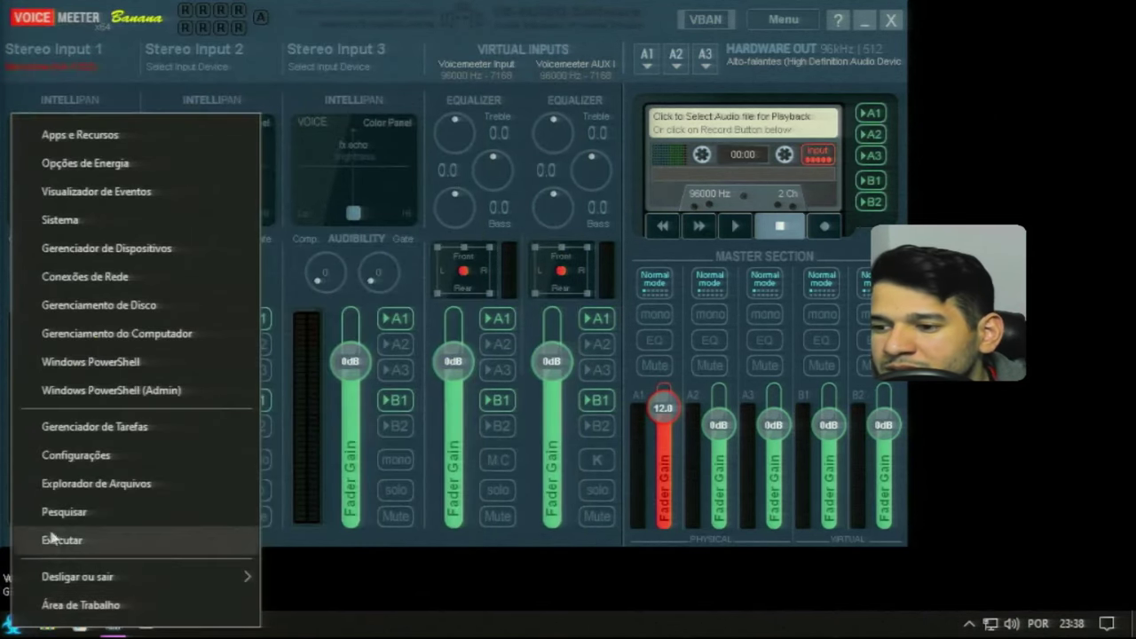
# Step: In Disk Management, shrink Novo volume (D:) by 40960 MB, freeing 40 GB on Disk 1
pyautogui.click(111, 306)
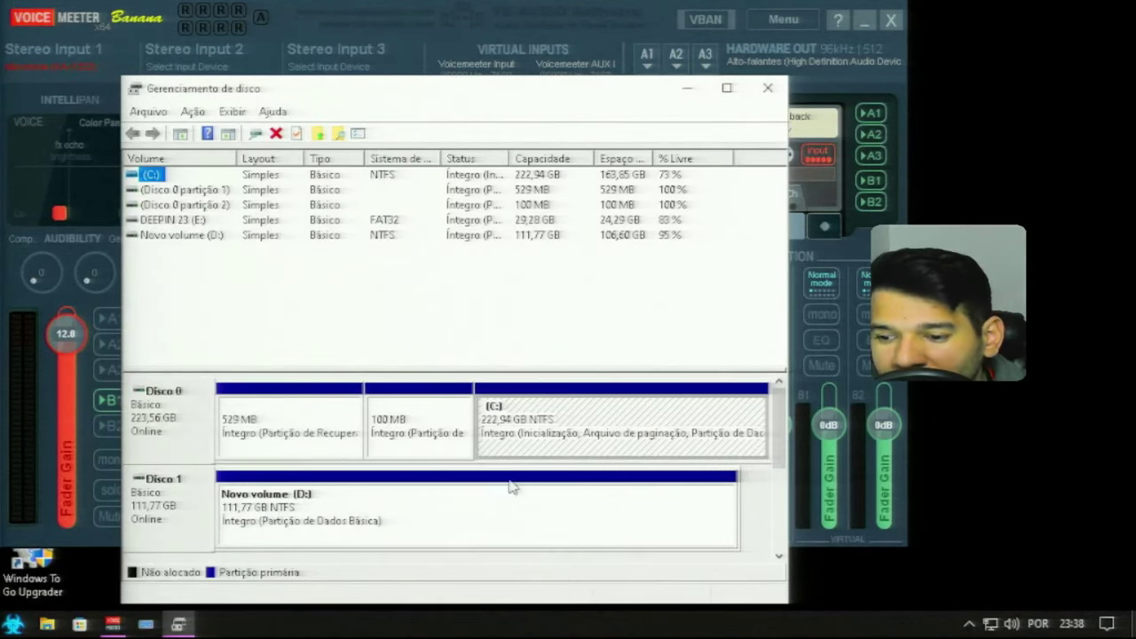
pyautogui.rightClick(426, 530)
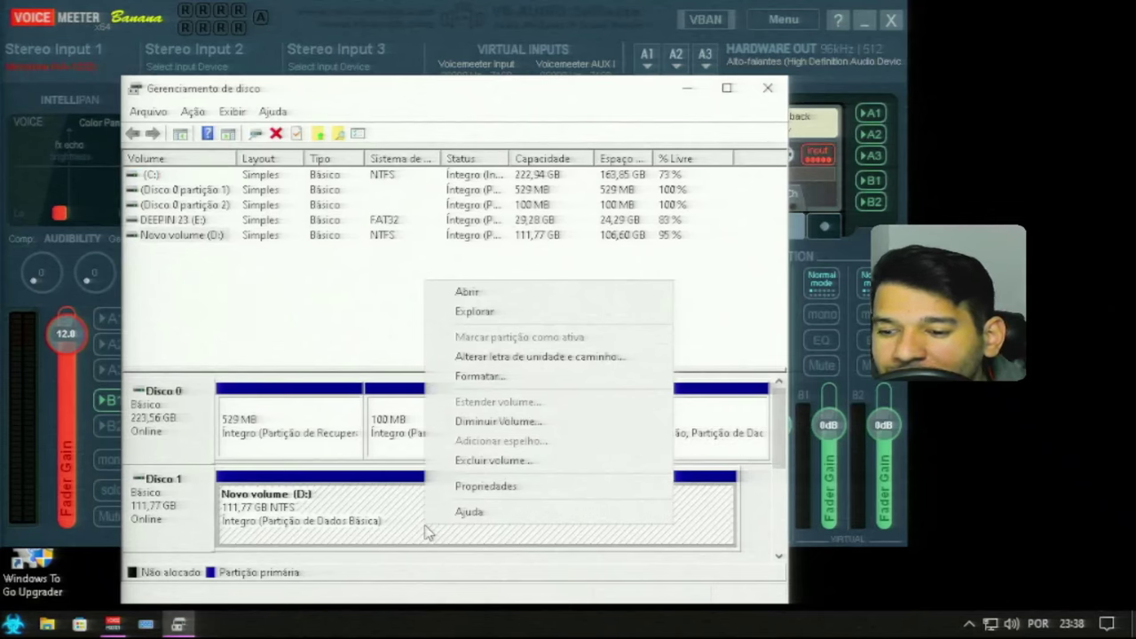
pyautogui.click(426, 531)
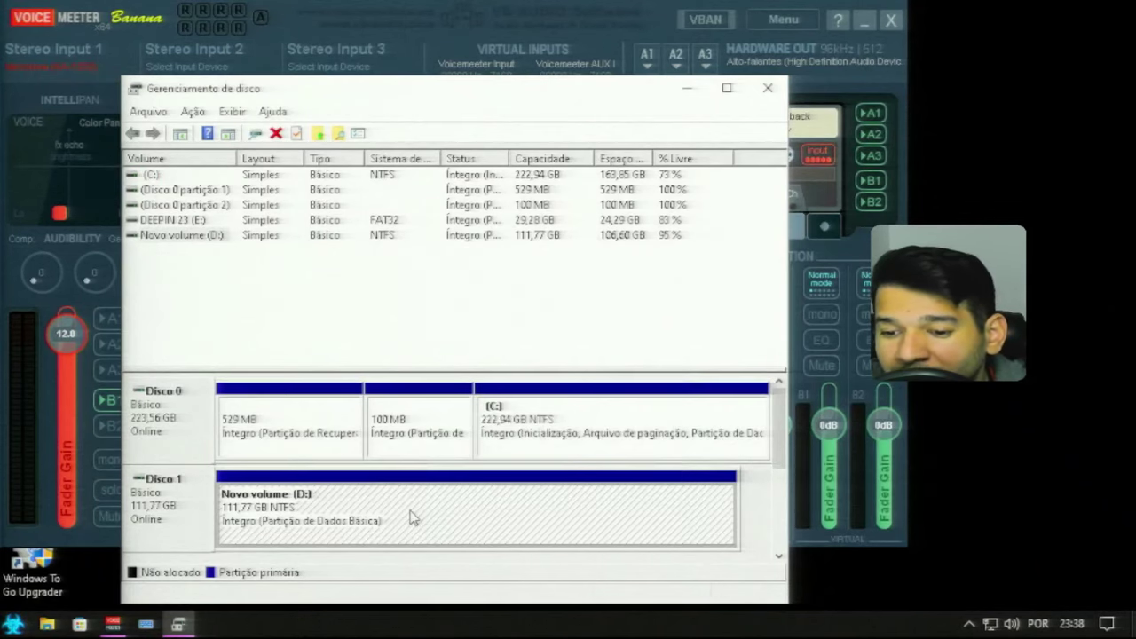
pyautogui.rightClick(412, 518)
pyautogui.click(412, 517)
pyautogui.rightClick(412, 518)
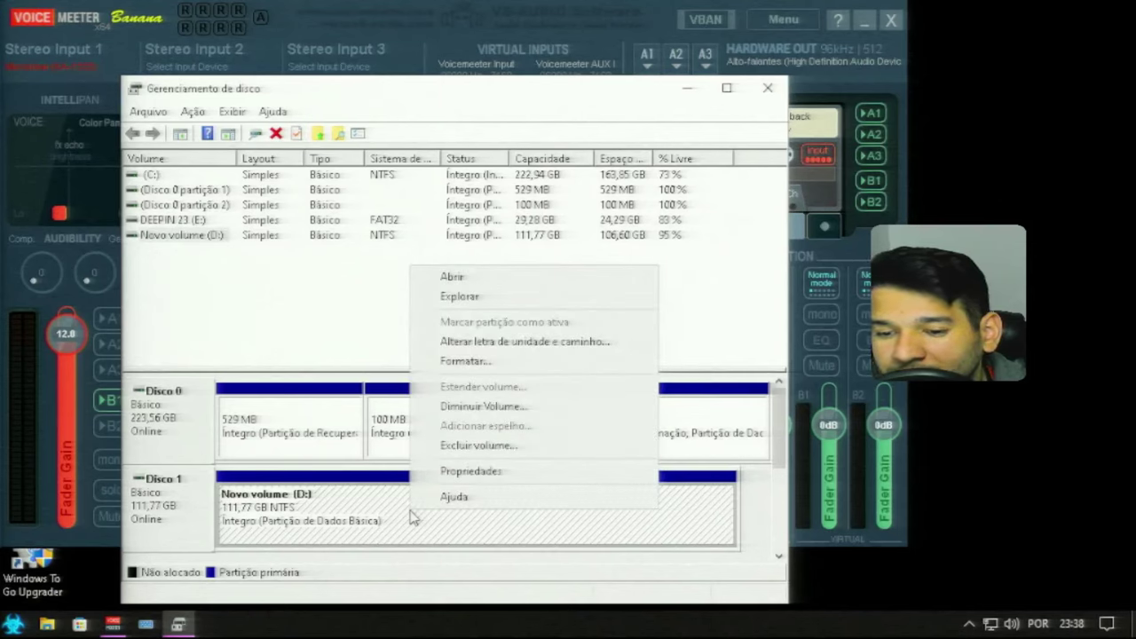
pyautogui.click(481, 406)
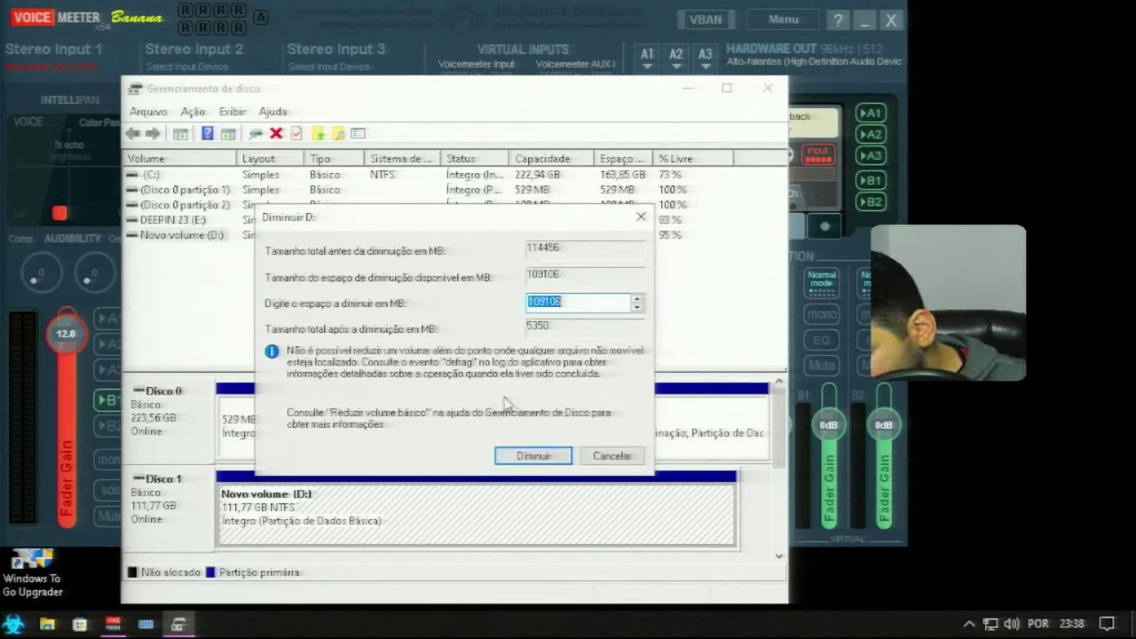
pyautogui.write('40')
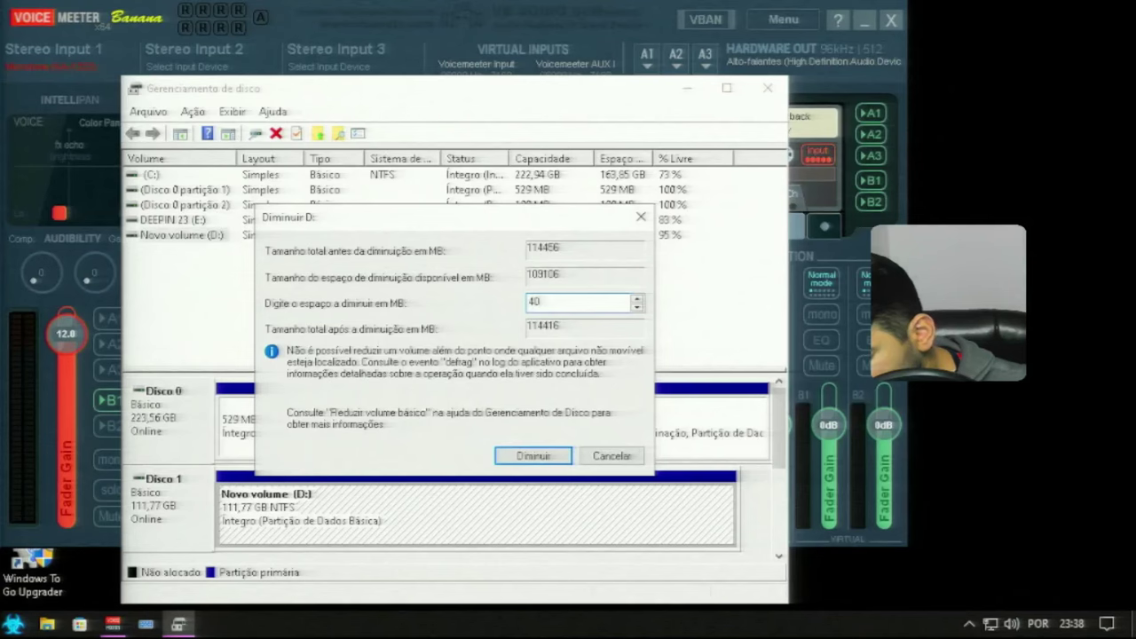
pyautogui.write('960')
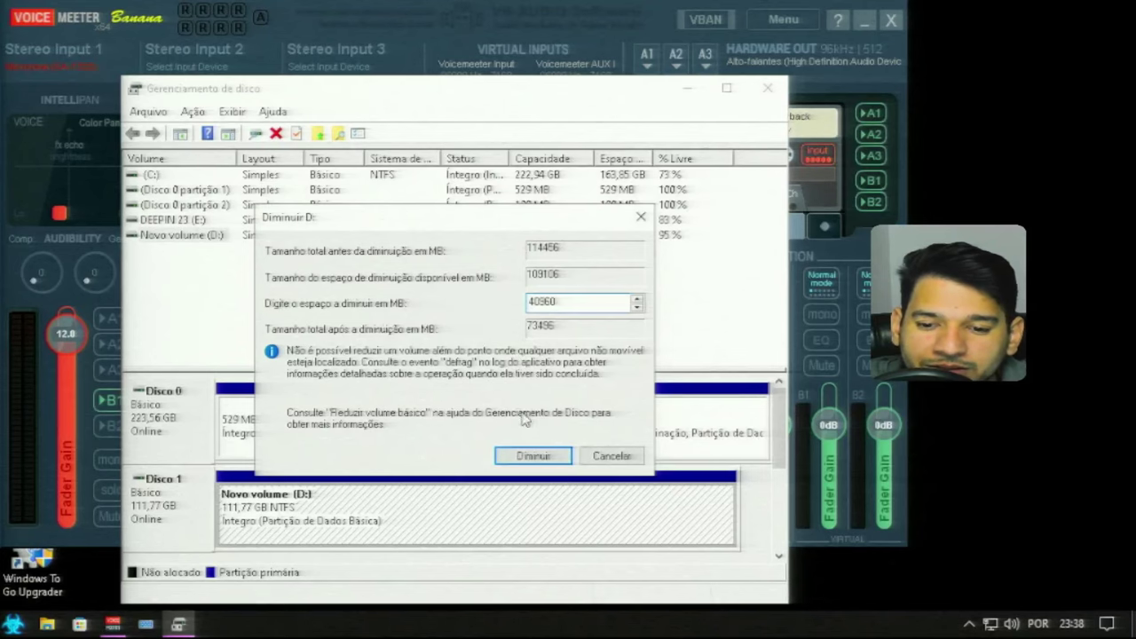
pyautogui.click(533, 456)
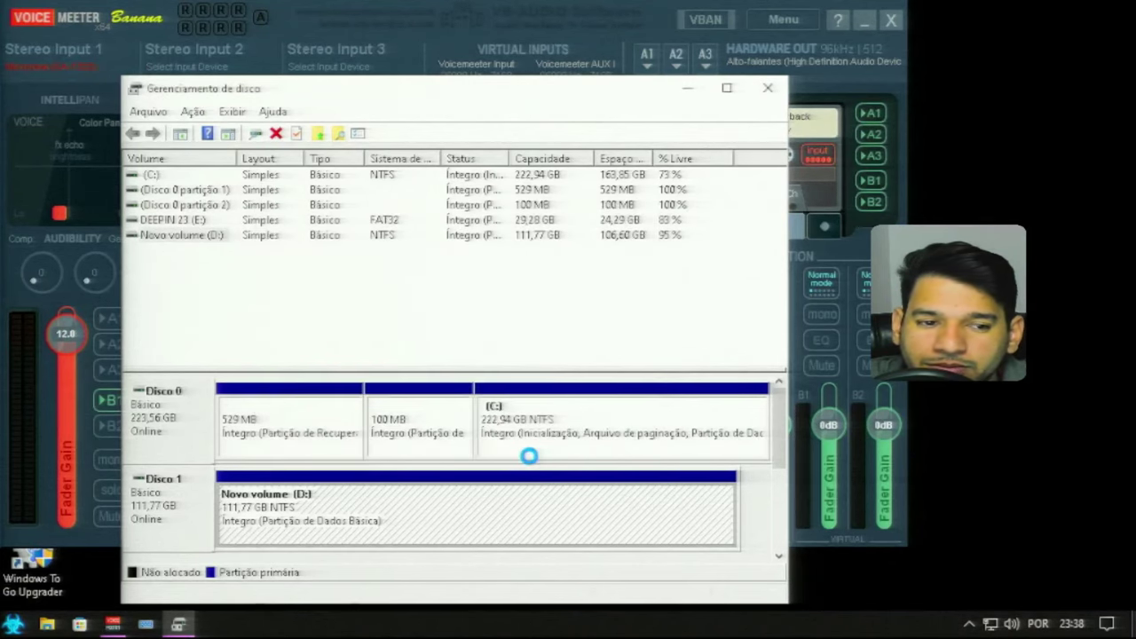
# Step: Start a new simple volume on the 40 GB free space, keeping 40960 MB and drive letter F
pyautogui.rightClick(595, 527)
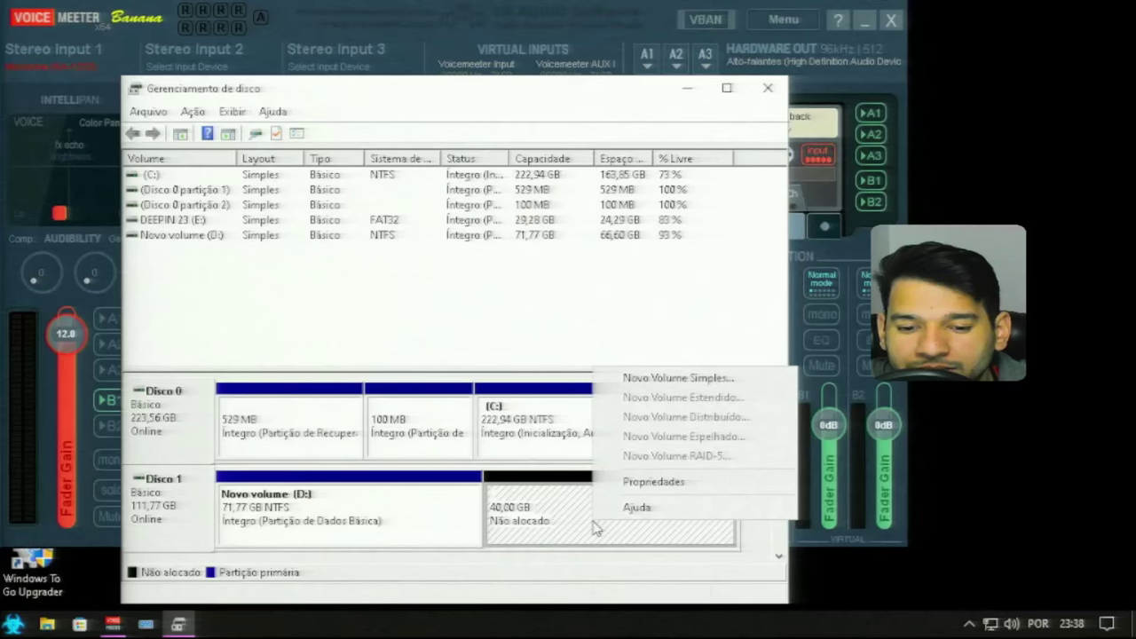
pyautogui.click(650, 380)
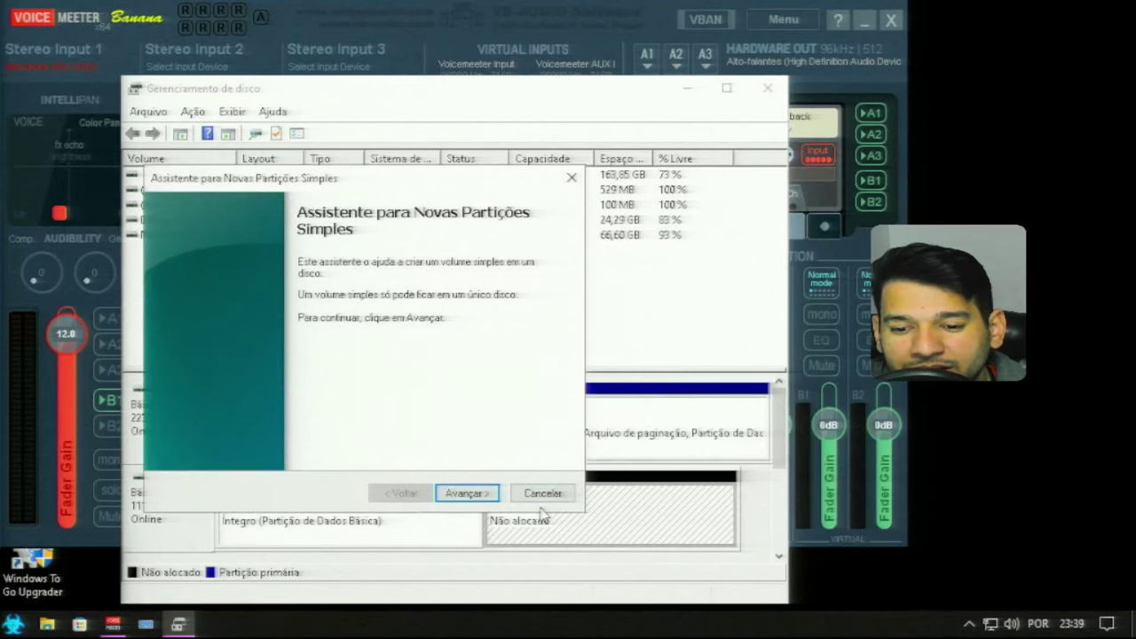
pyautogui.click(568, 494)
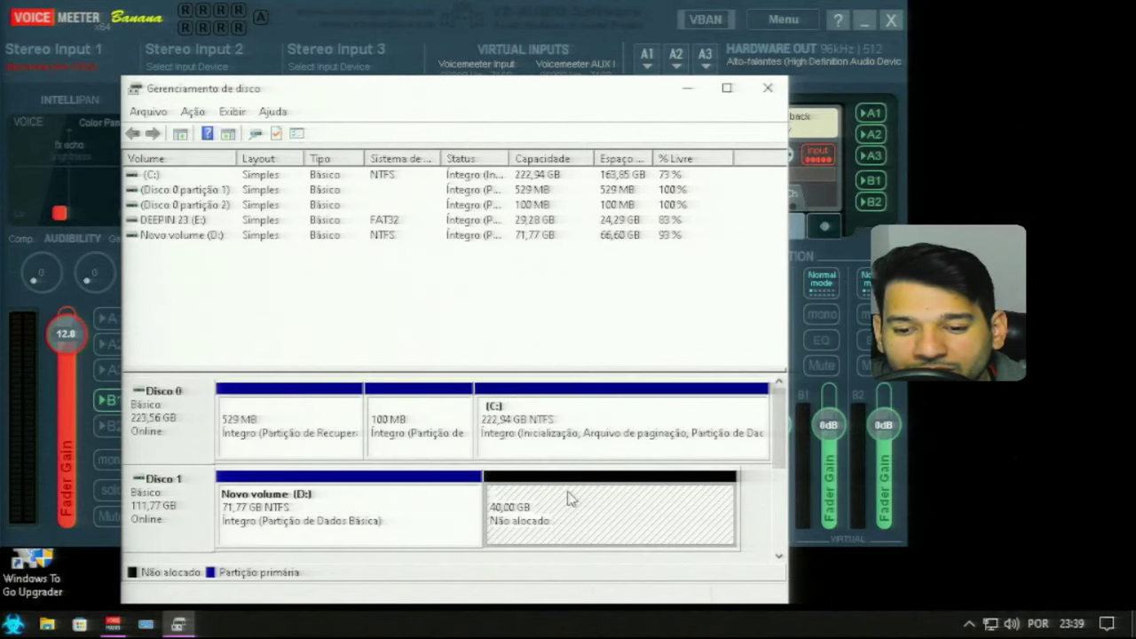
pyautogui.rightClick(569, 499)
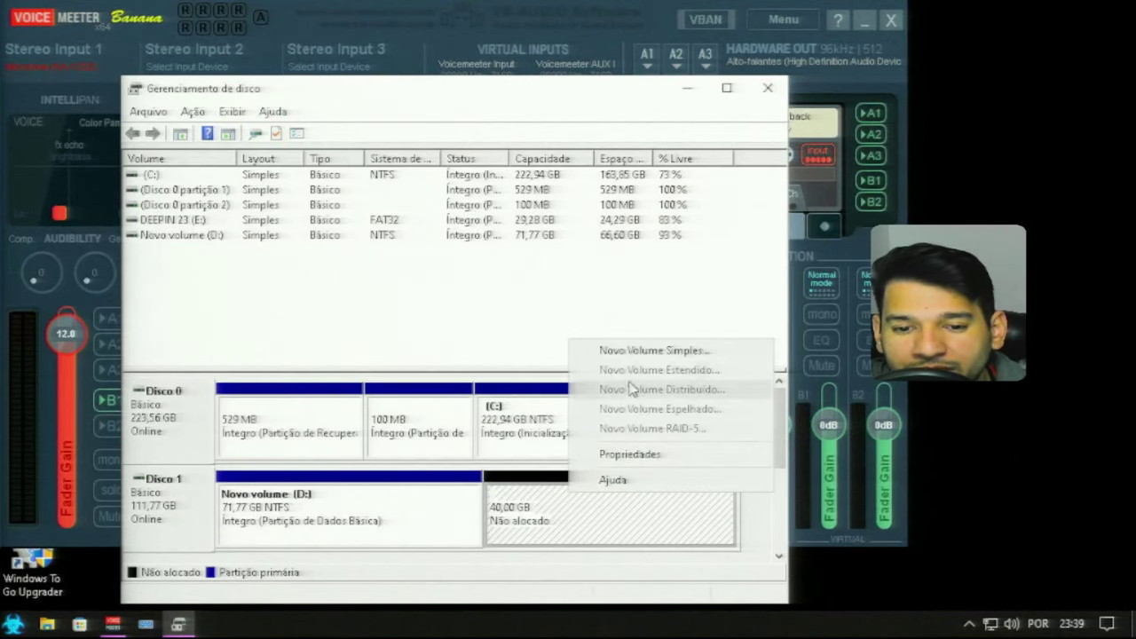
pyautogui.click(641, 351)
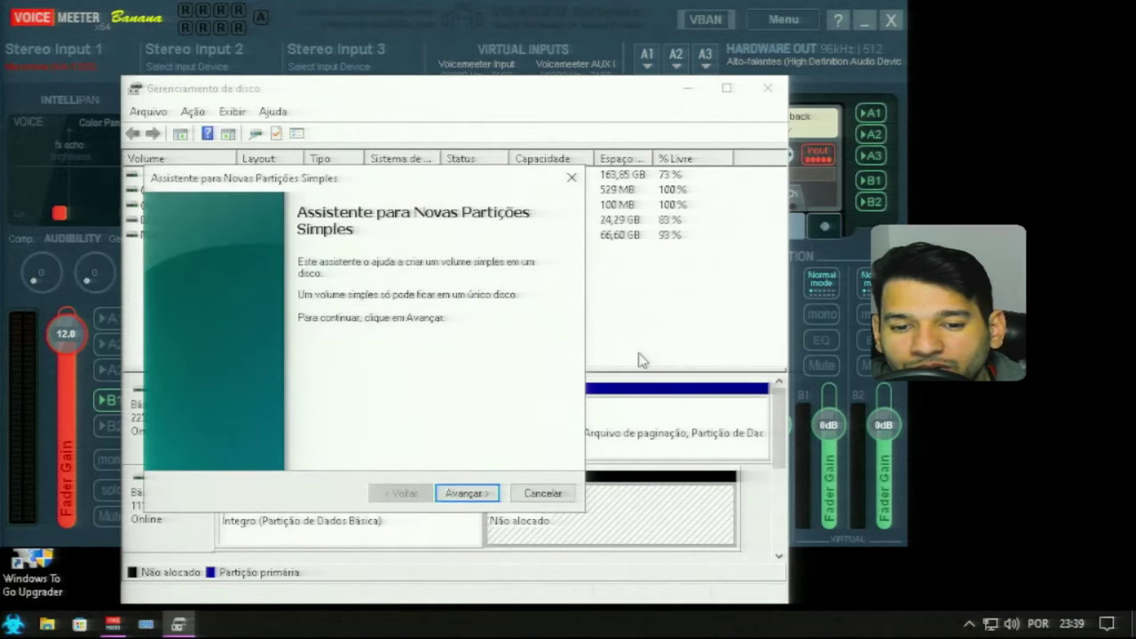
pyautogui.click(484, 494)
pyautogui.click(487, 497)
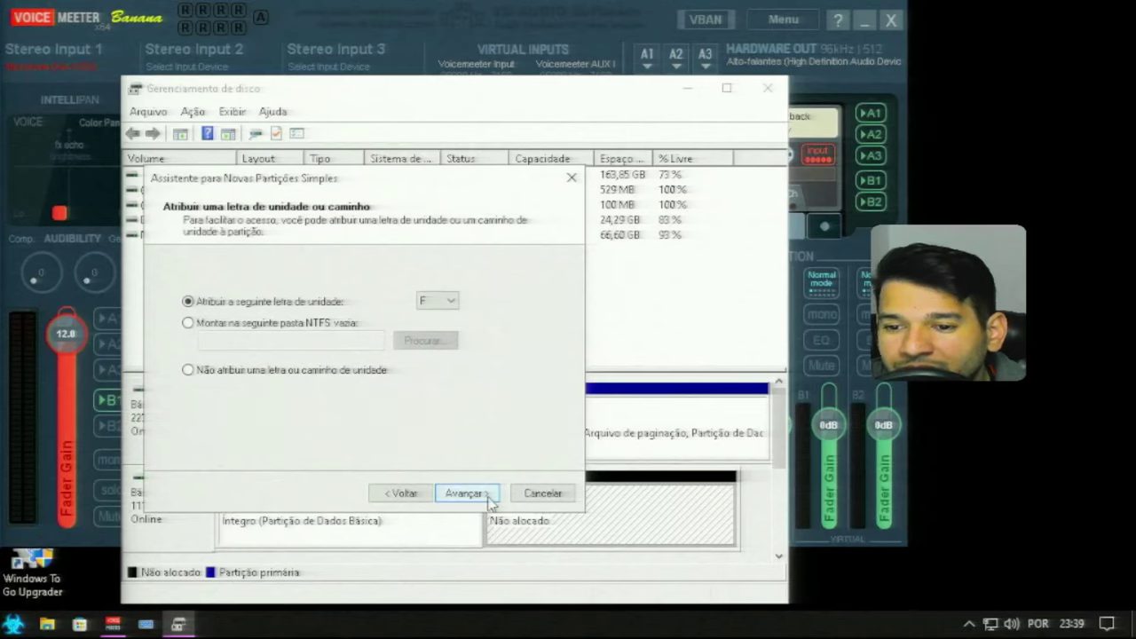
pyautogui.click(445, 303)
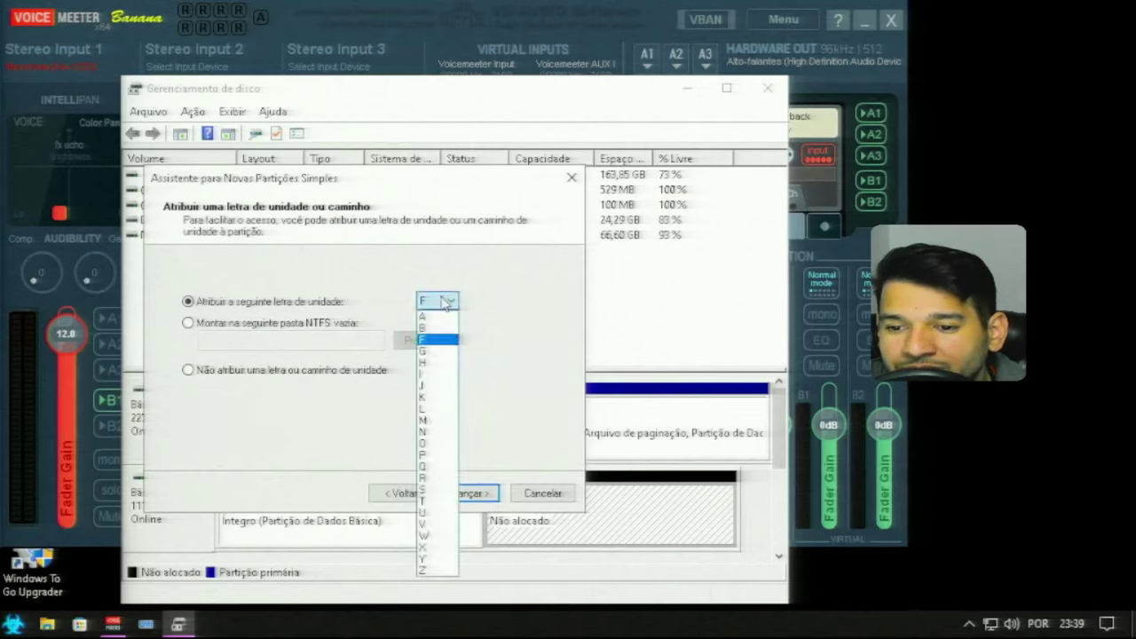
pyautogui.click(445, 302)
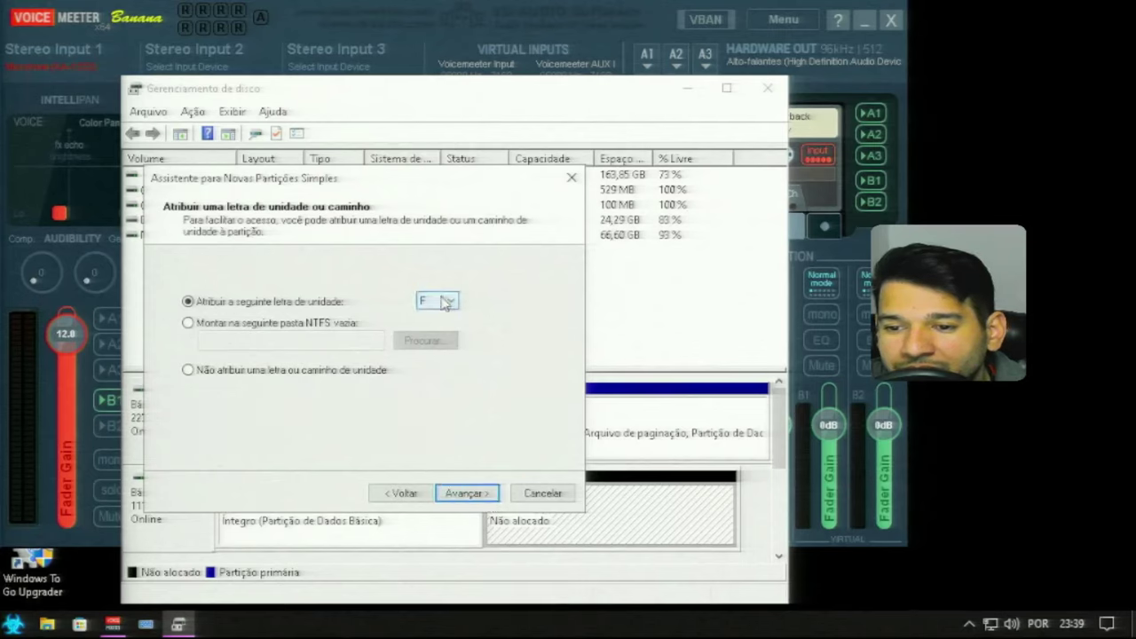
pyautogui.click(473, 499)
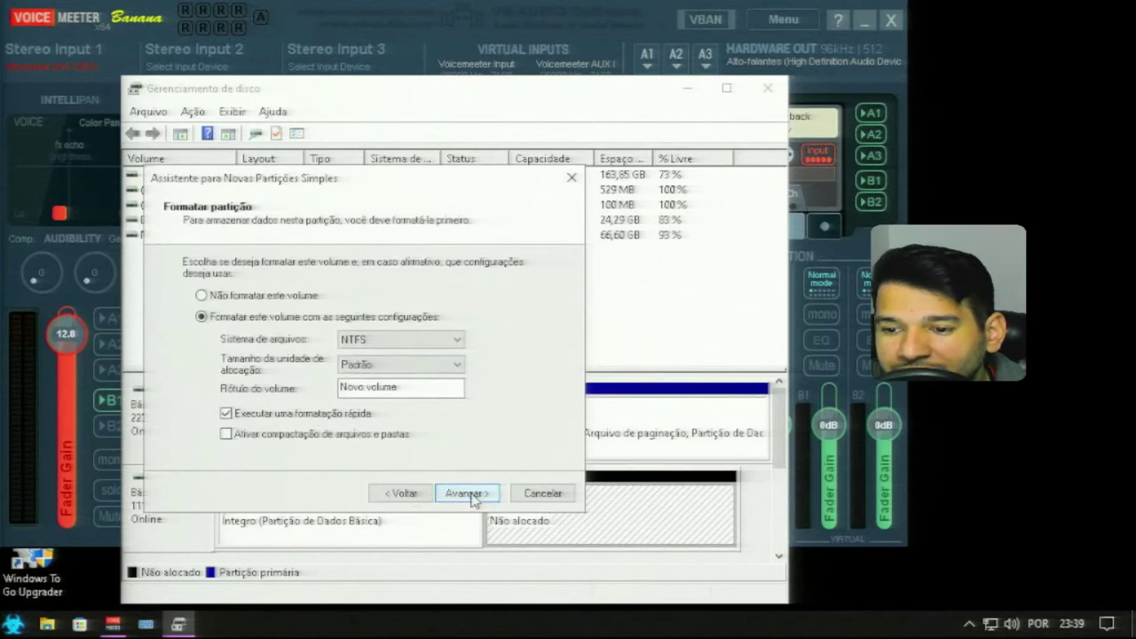
# Step: Set the volume label to 'deepin' and accept the NTFS quick format settings
pyautogui.click(426, 383)
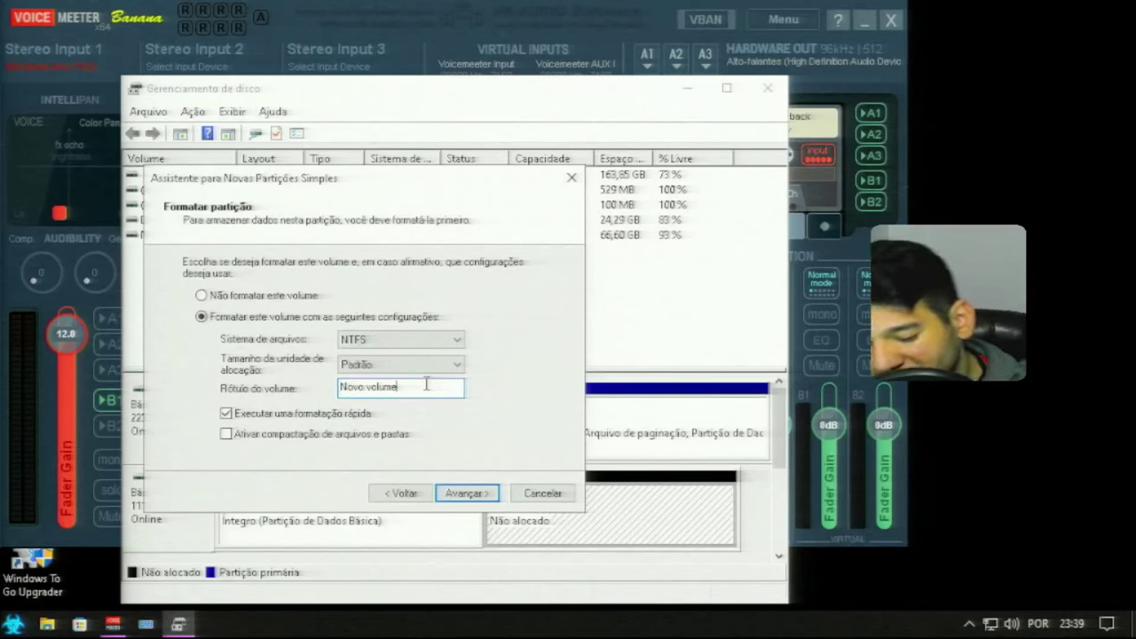
pyautogui.press('BackSpace')
pyautogui.press('BackSpace')
pyautogui.press('BackSpace')
pyautogui.press('BackSpace')
pyautogui.press('BackSpace')
pyautogui.press('BackSpace')
pyautogui.press('BackSpace')
pyautogui.press('BackSpace')
pyautogui.press('BackSpace')
pyautogui.press('BackSpace')
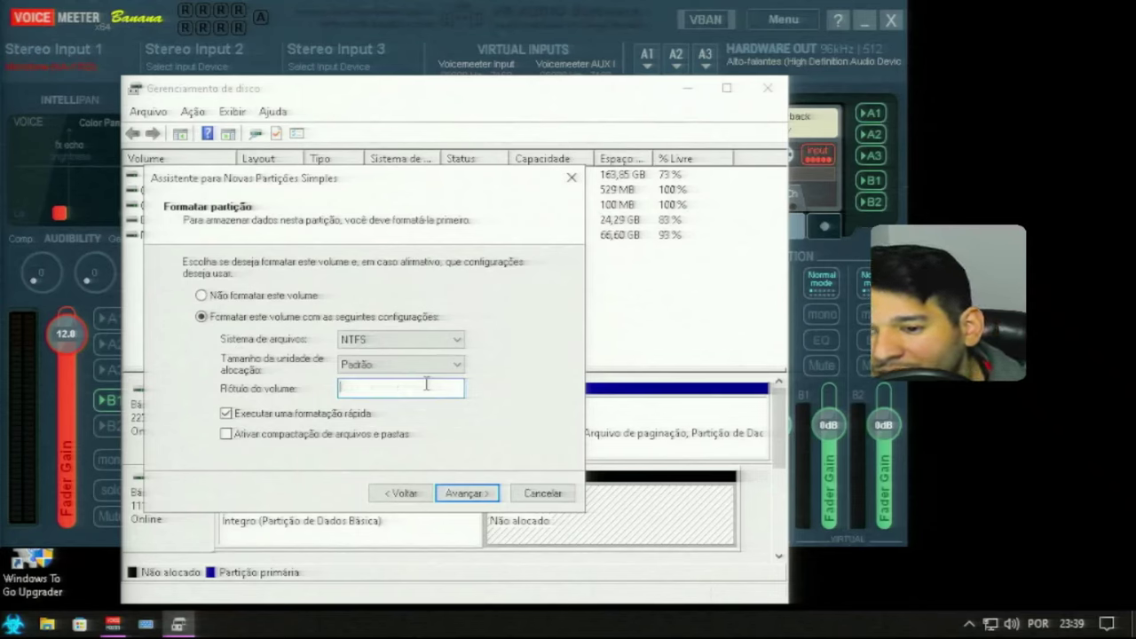
pyautogui.write('dual')
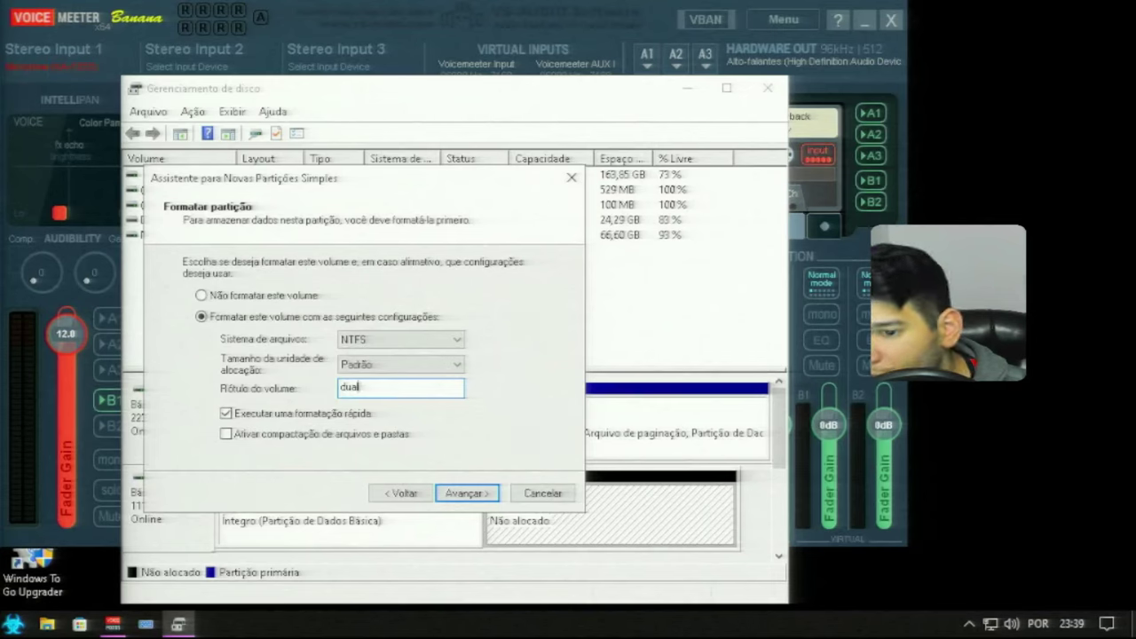
pyautogui.press('BackSpace')
pyautogui.press('BackSpace')
pyautogui.press('BackSpace')
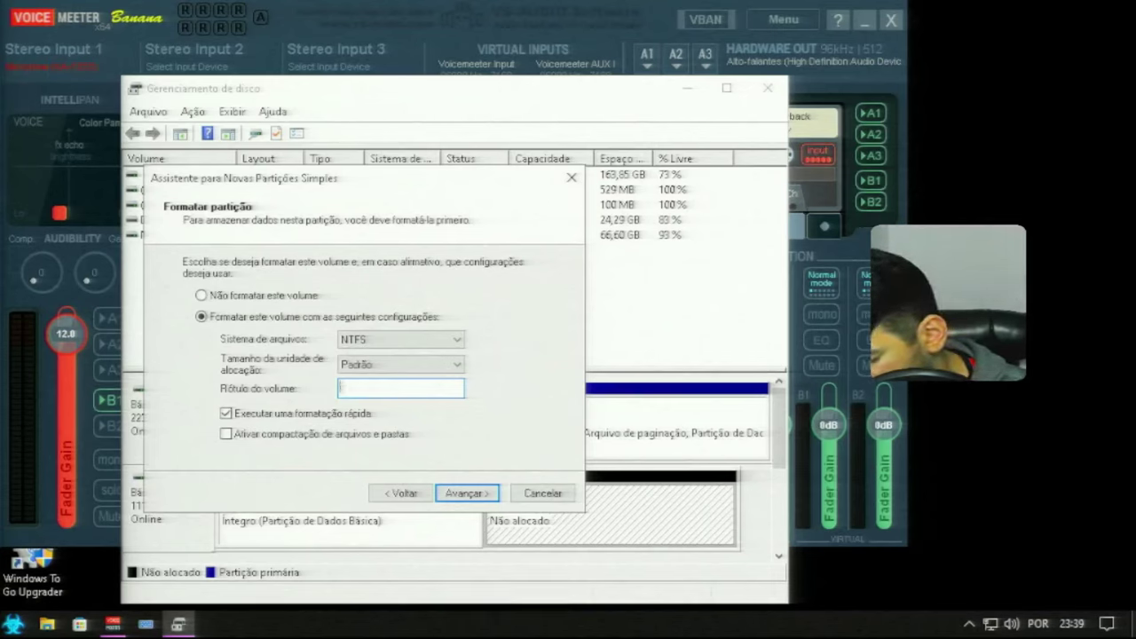
pyautogui.write('deep')
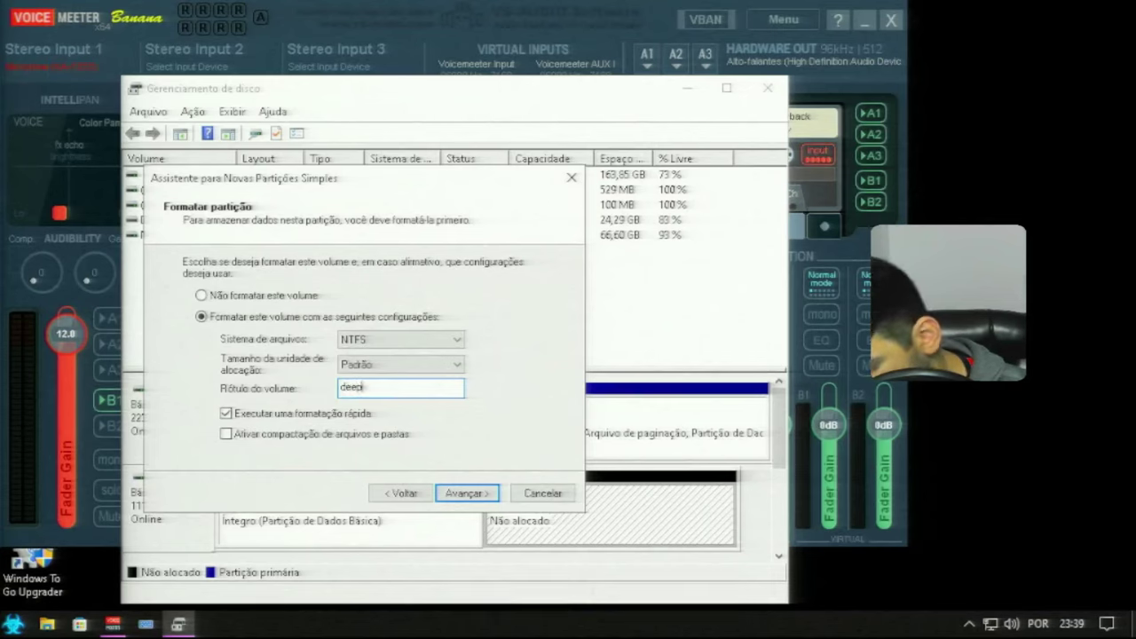
pyautogui.write('in')
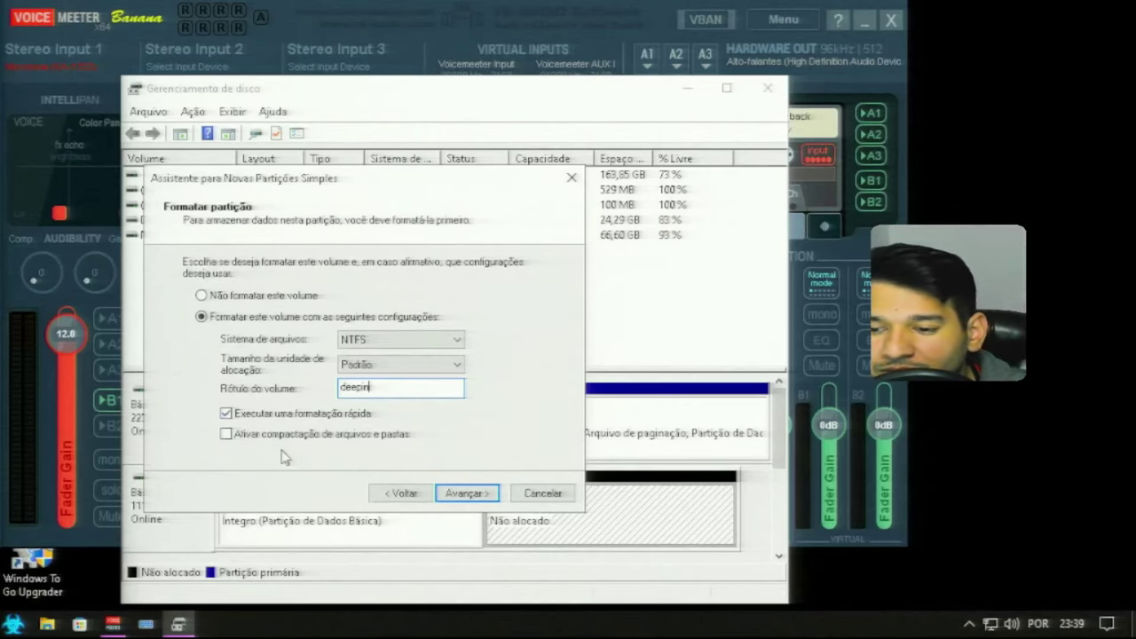
pyautogui.click(458, 493)
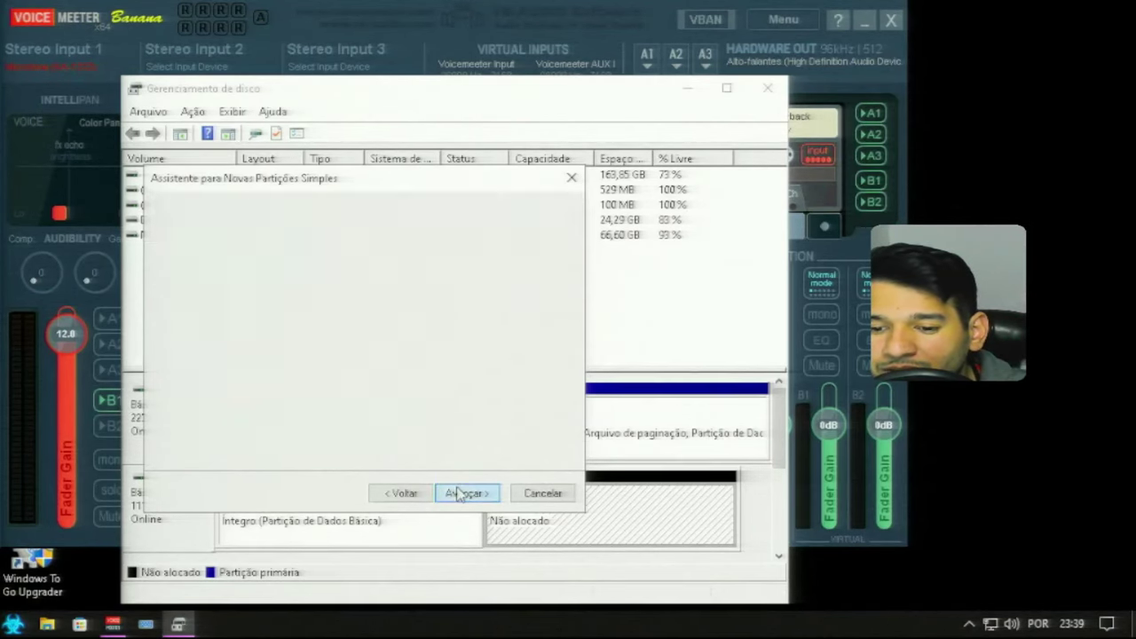
# Step: Finish the wizard to create the deepin (F:) partition and close the Storage settings window
pyautogui.click(463, 493)
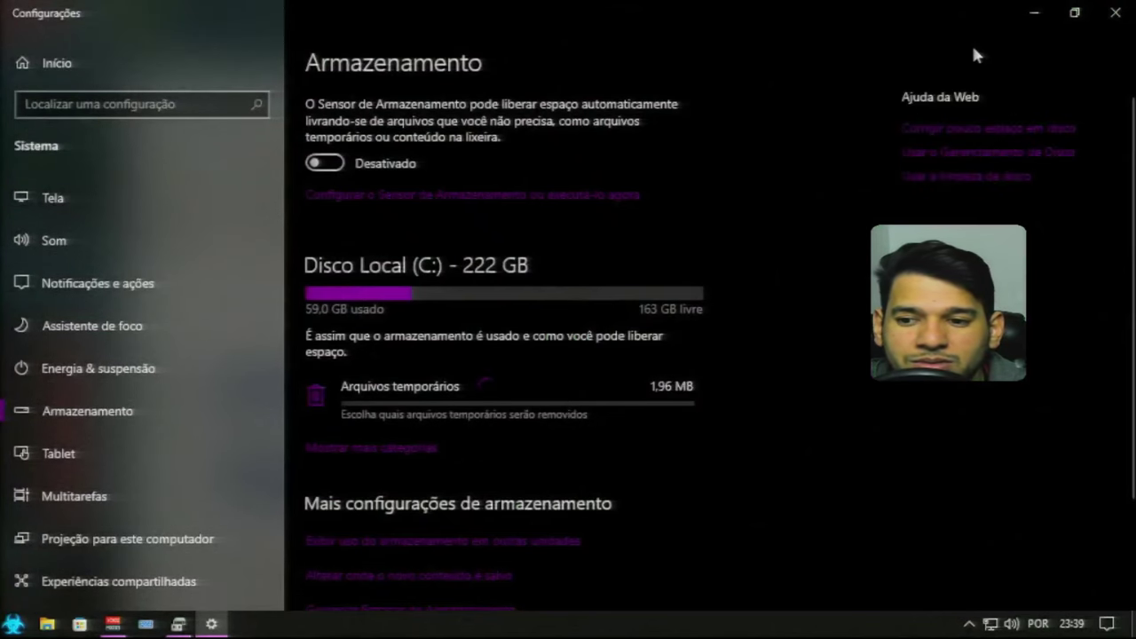
pyautogui.click(1115, 13)
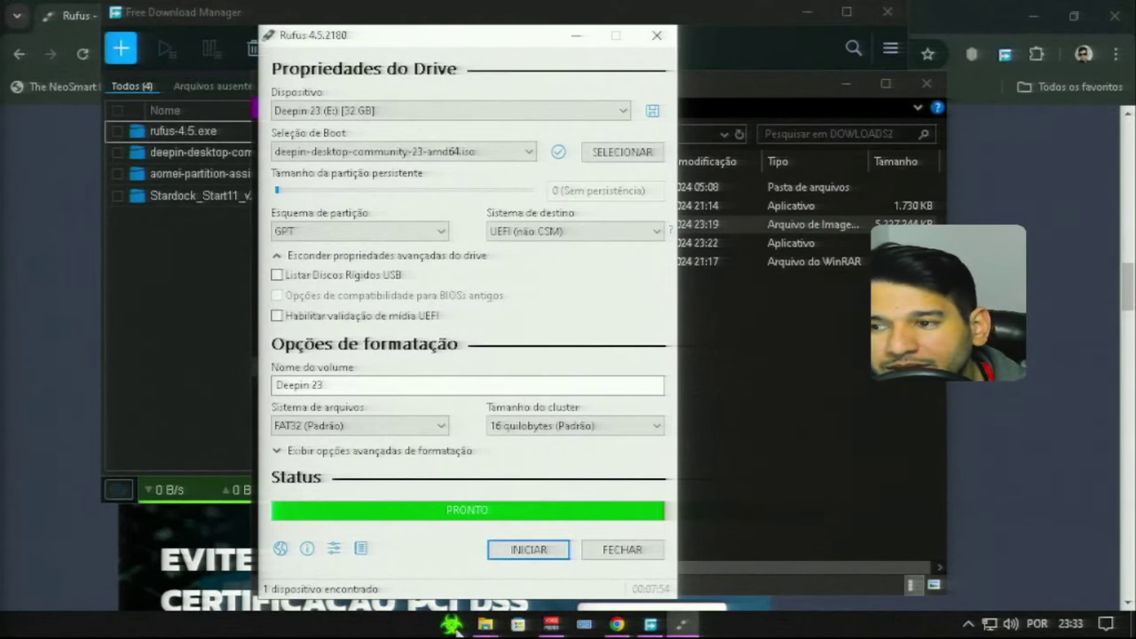
# Step: In Chrome, search Google for 'como dar boot na placa mae asus' and scroll the results
pyautogui.click(1, 109)
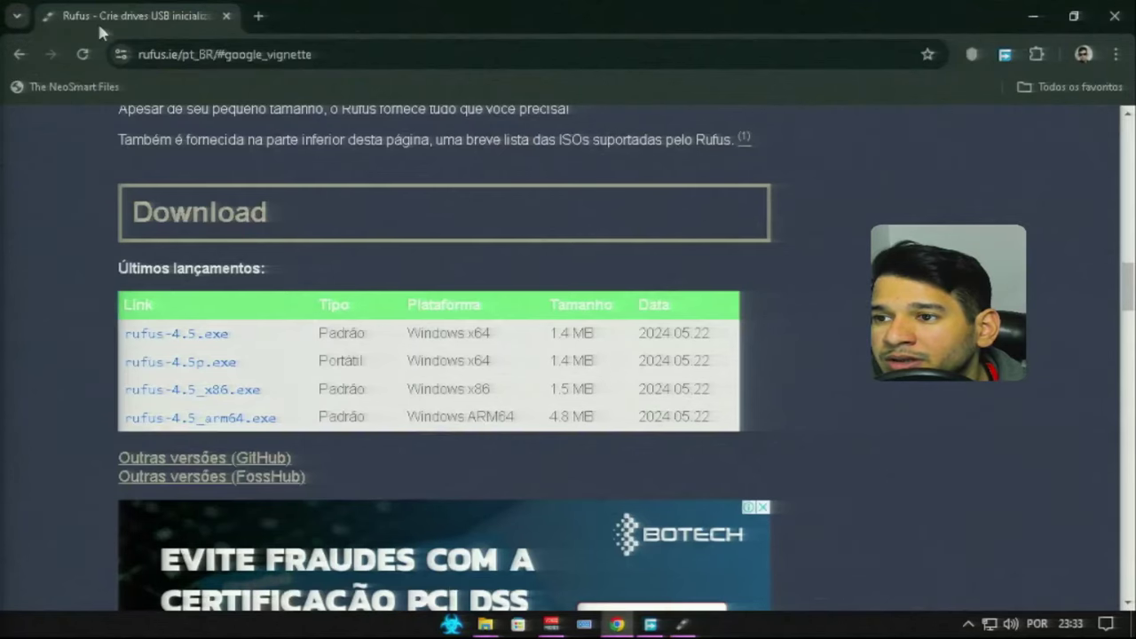
pyautogui.click(196, 57)
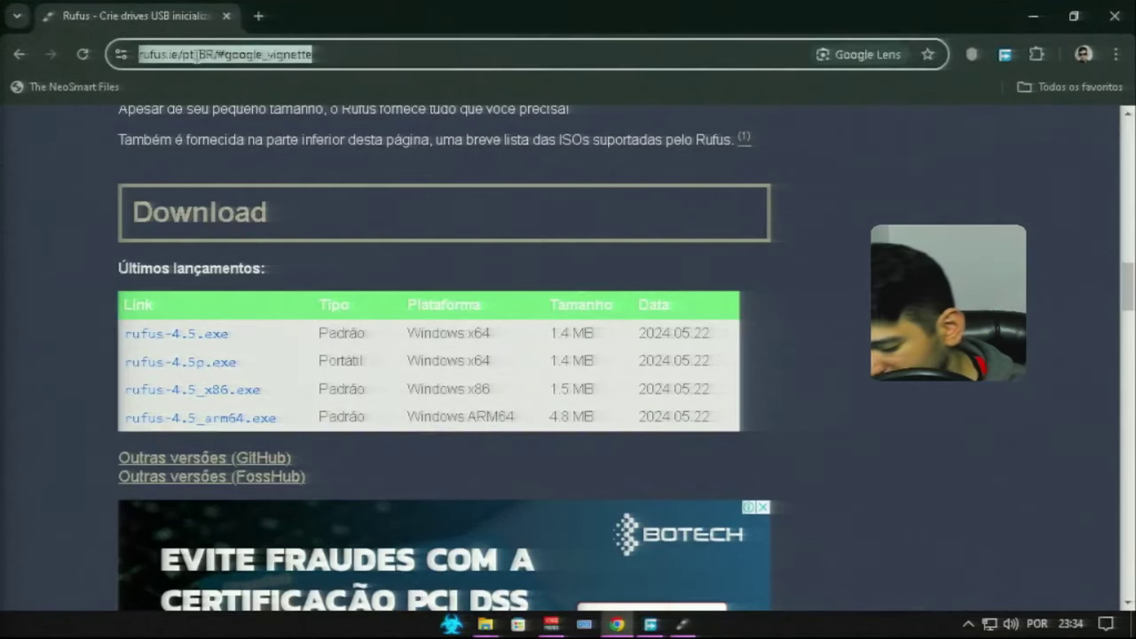
pyautogui.press('BackSpace')
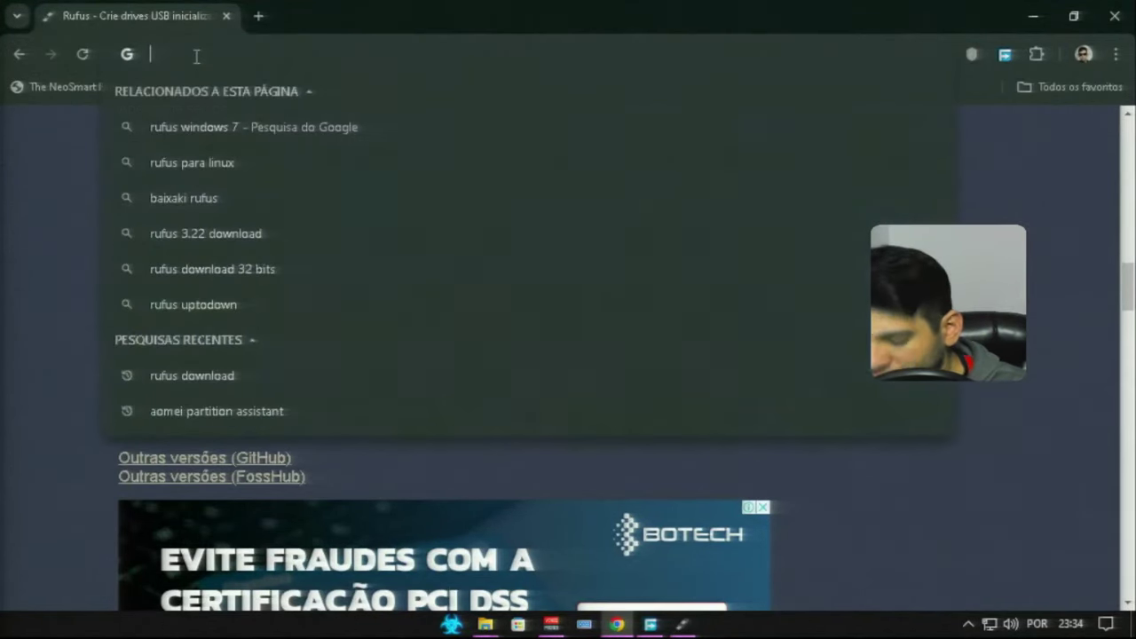
pyautogui.write('c')
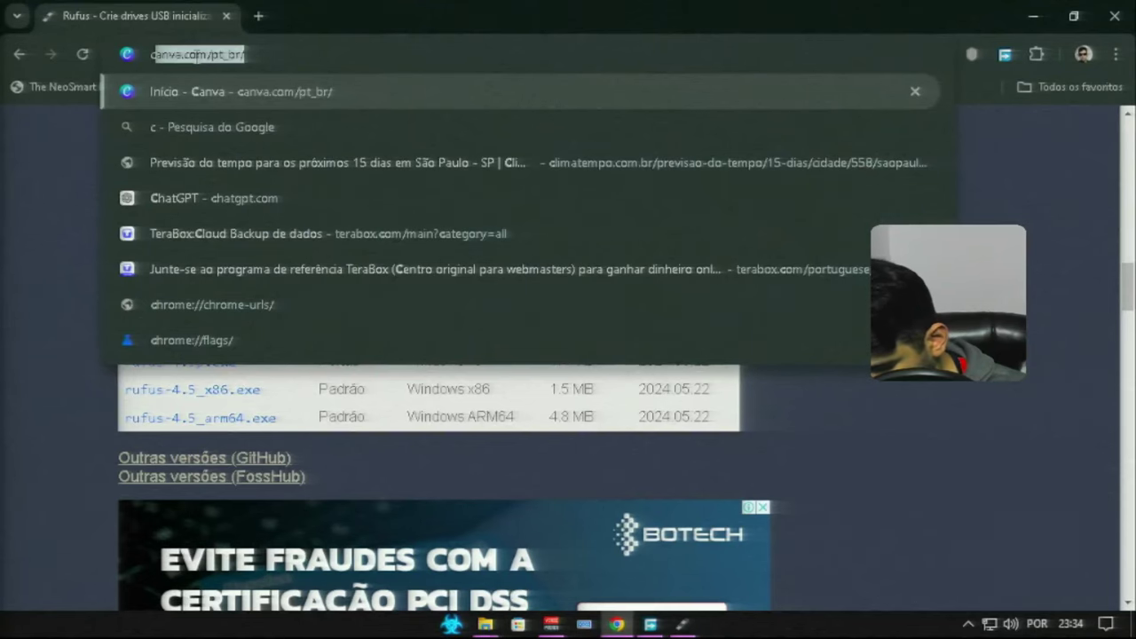
pyautogui.write('omo da')
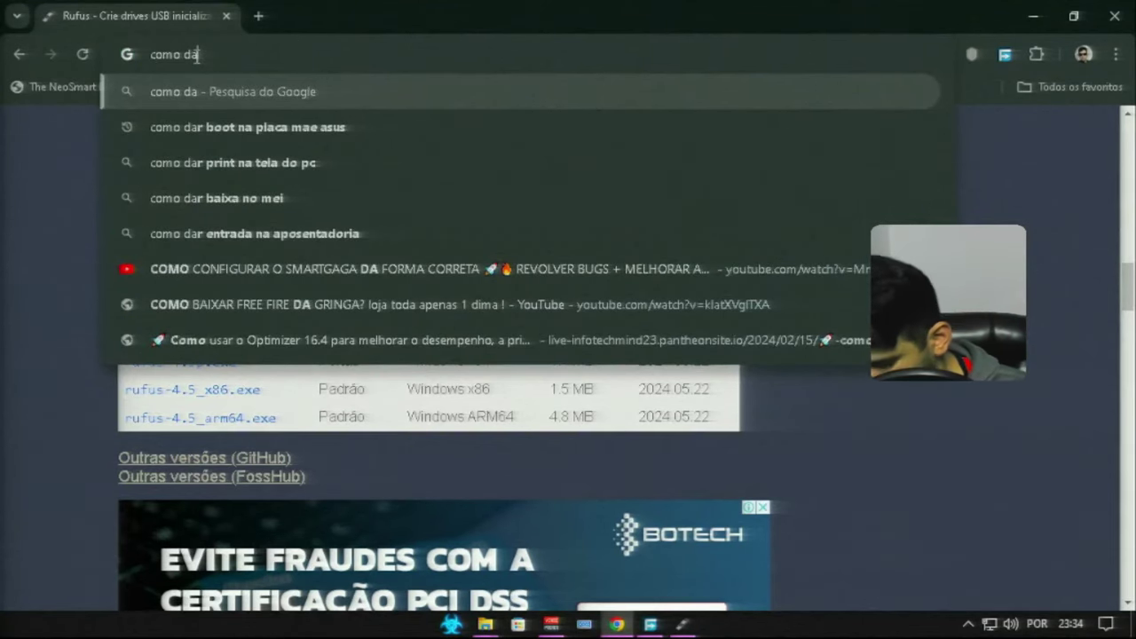
pyautogui.write('r b')
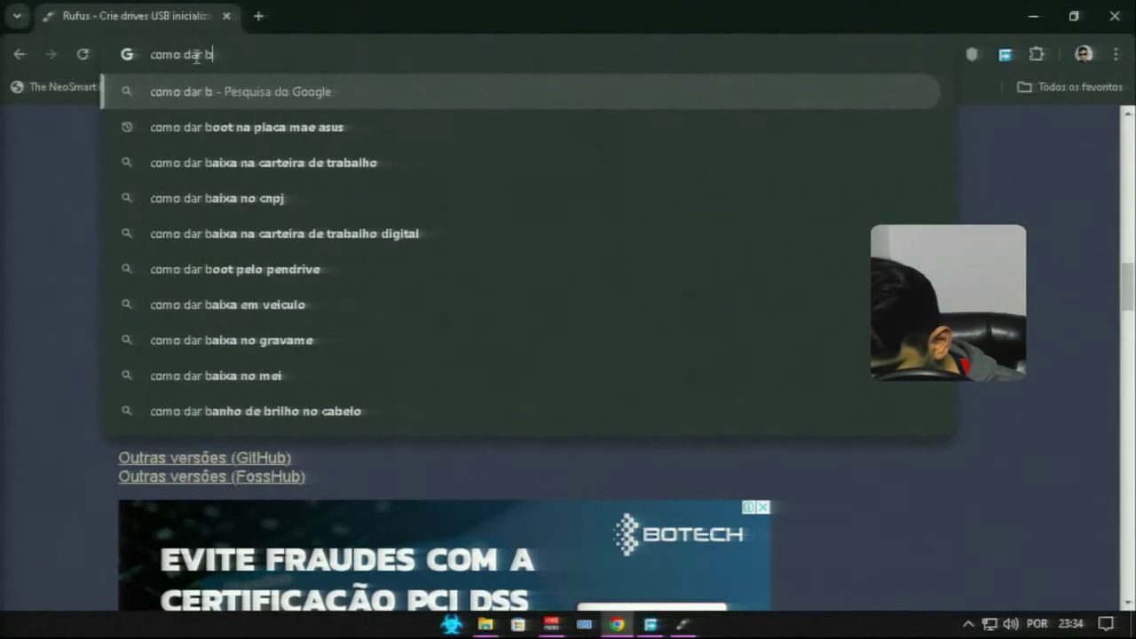
pyautogui.write('oot')
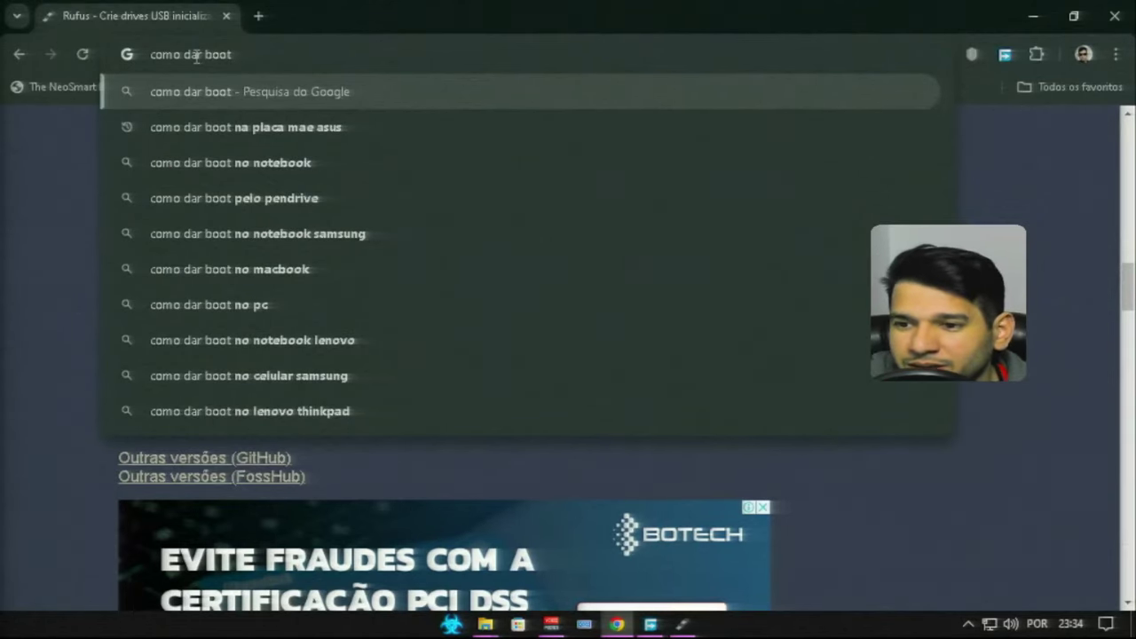
pyautogui.click(188, 127)
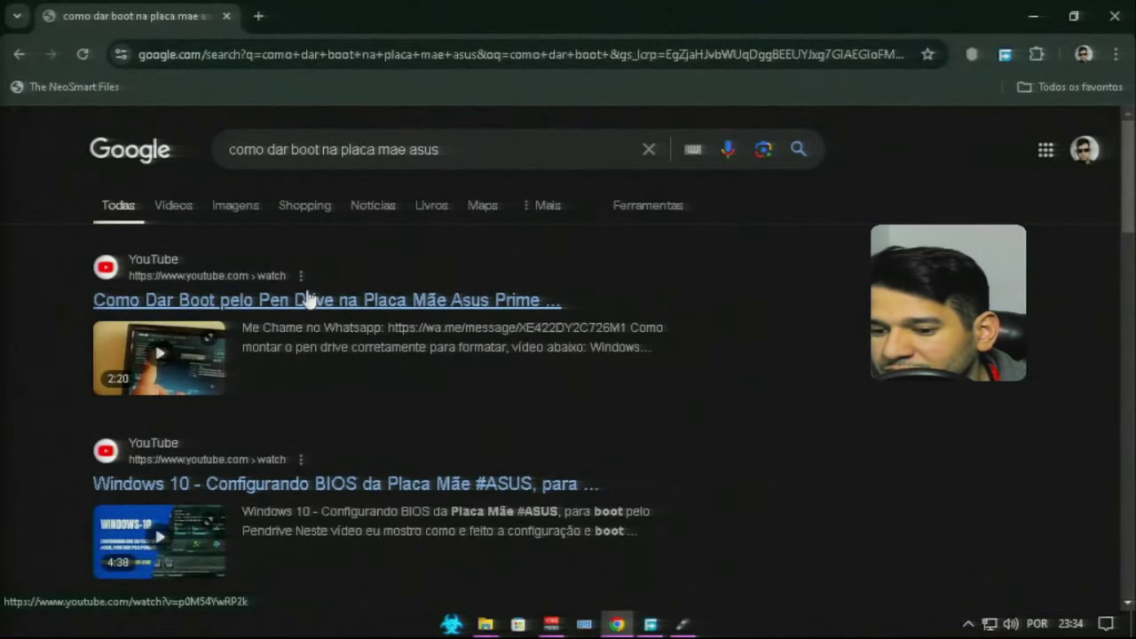
pyautogui.scroll(-1, 325, 327)
pyautogui.scroll(-1, 324, 326)
pyautogui.scroll(-2, 326, 326)
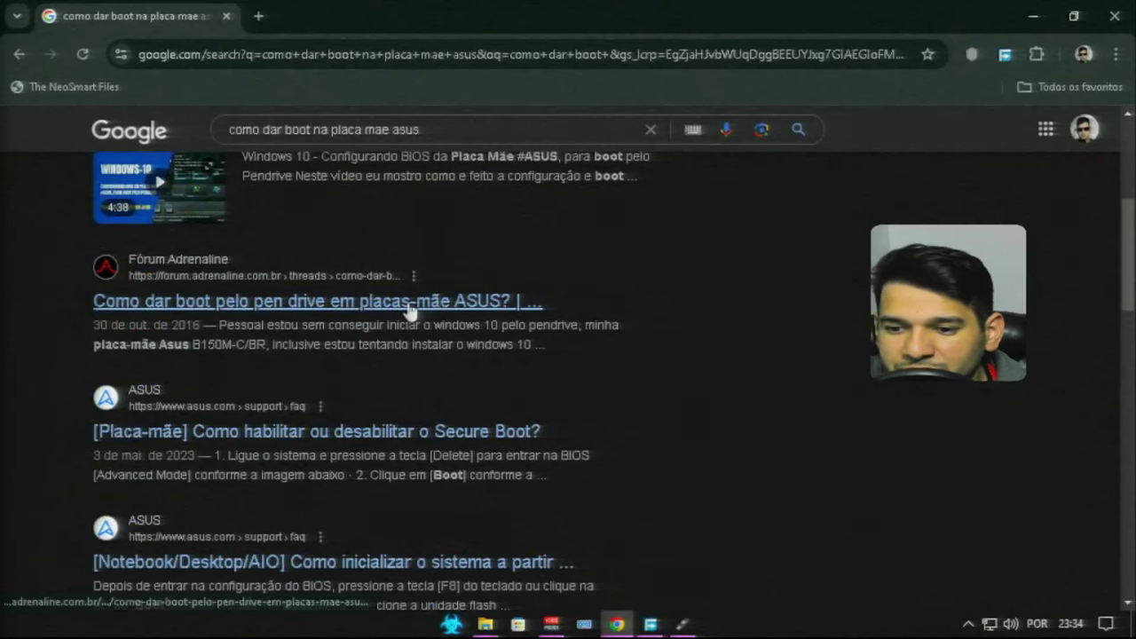
pyautogui.scroll(-1, 456, 325)
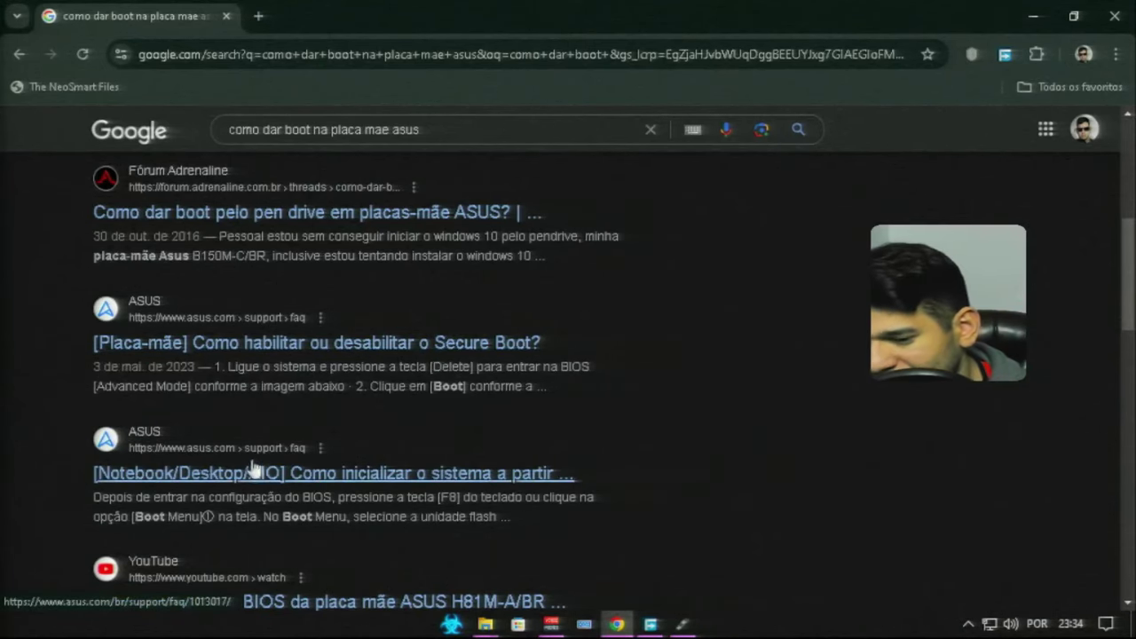
# Step: Restart the PC using Reiniciar from the Start menu power options
pyautogui.click(452, 624)
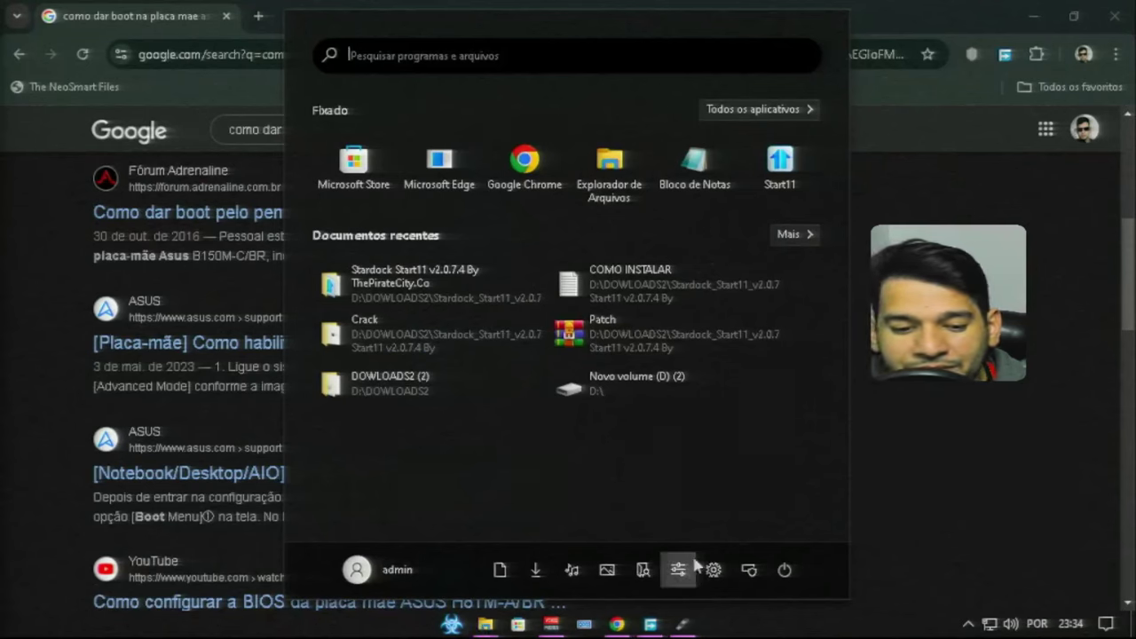
pyautogui.click(782, 570)
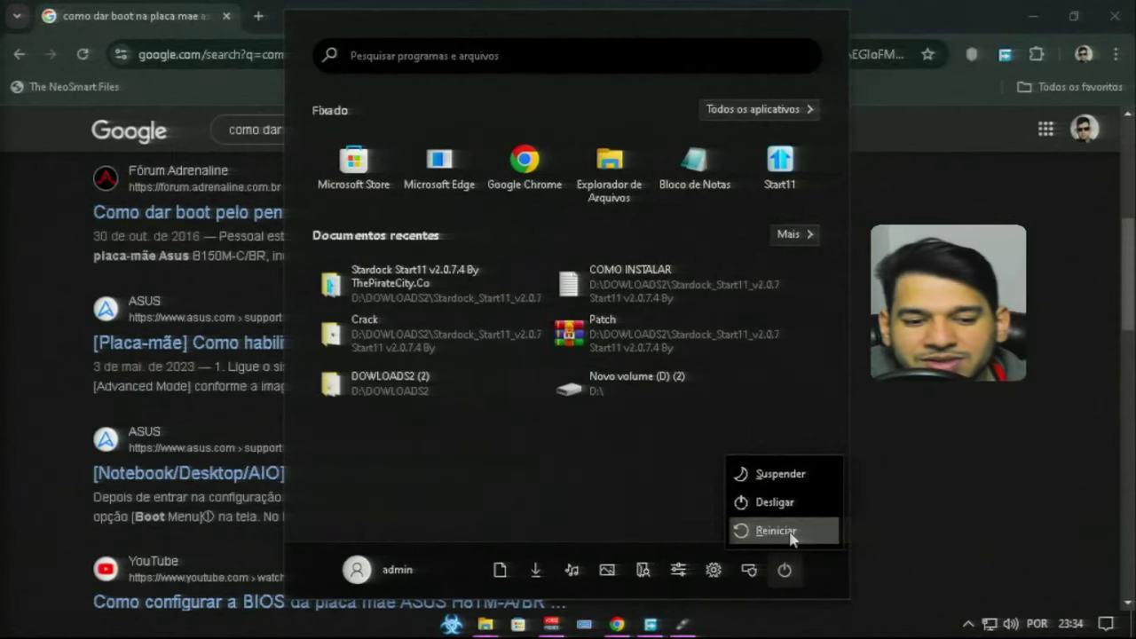
pyautogui.click(776, 531)
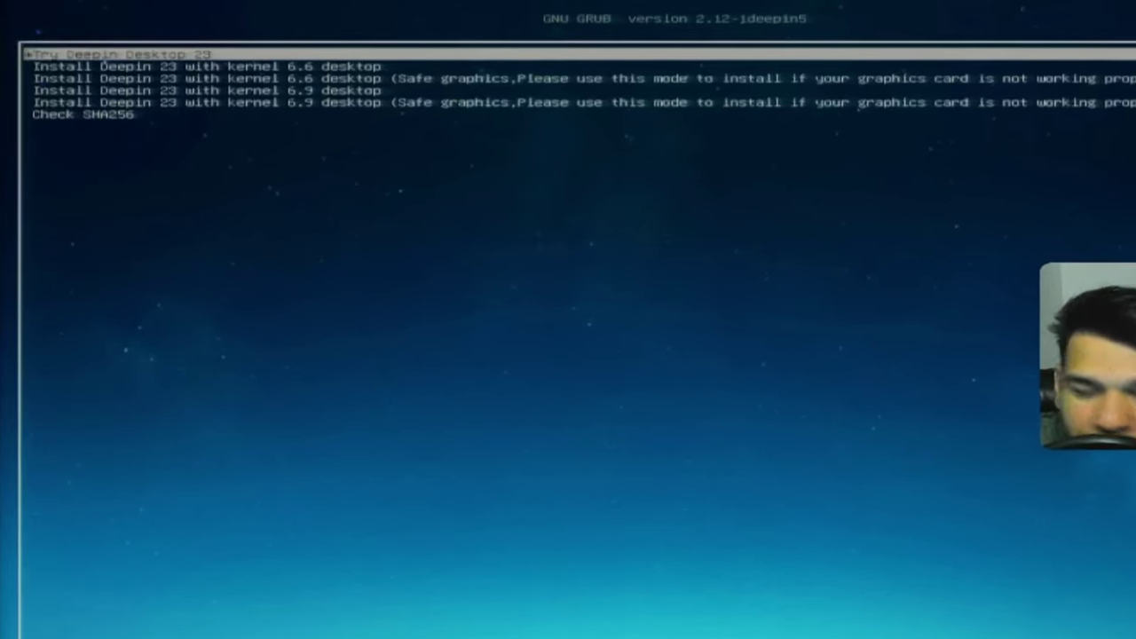
# Step: Boot the 'Install Deepin 23 with kernel 6.6 desktop' GRUB entry
pyautogui.press('Down')
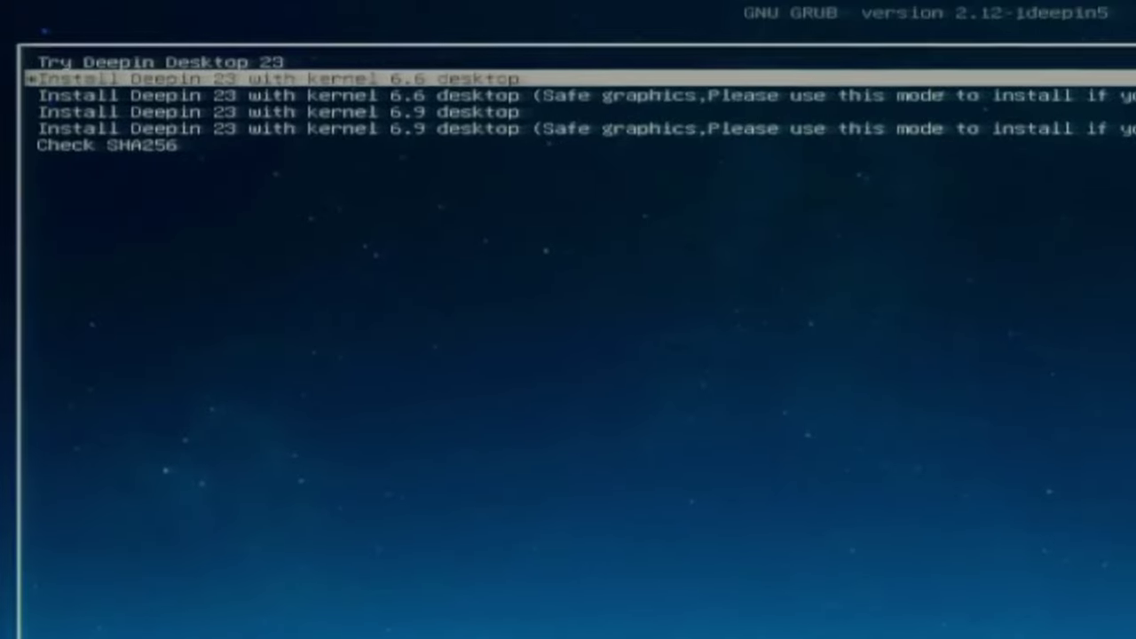
pyautogui.press('Return')
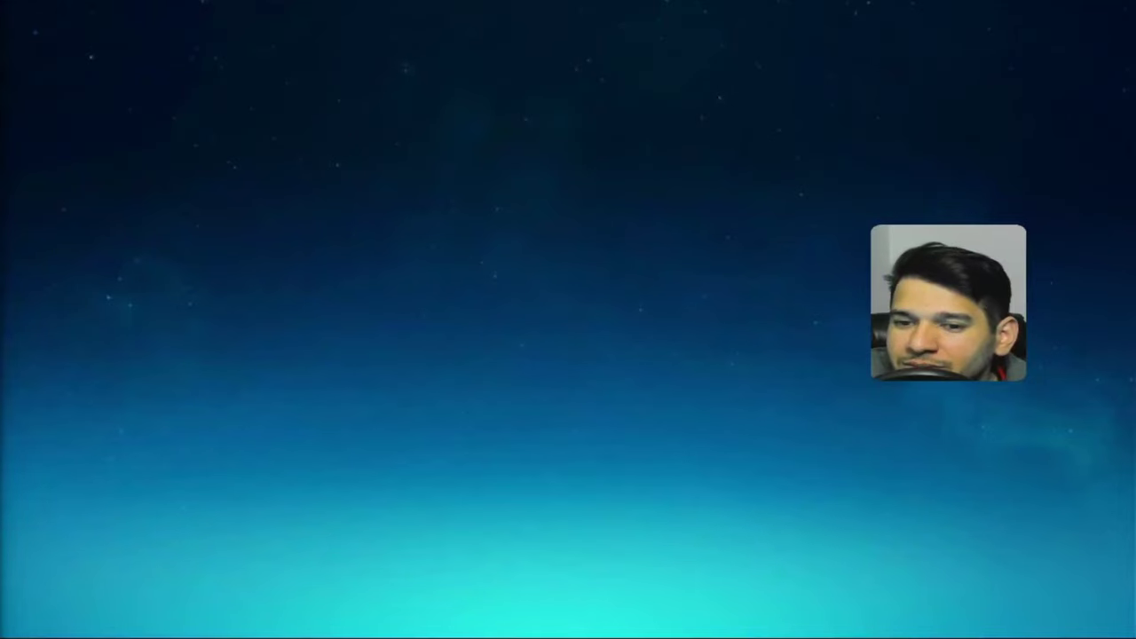
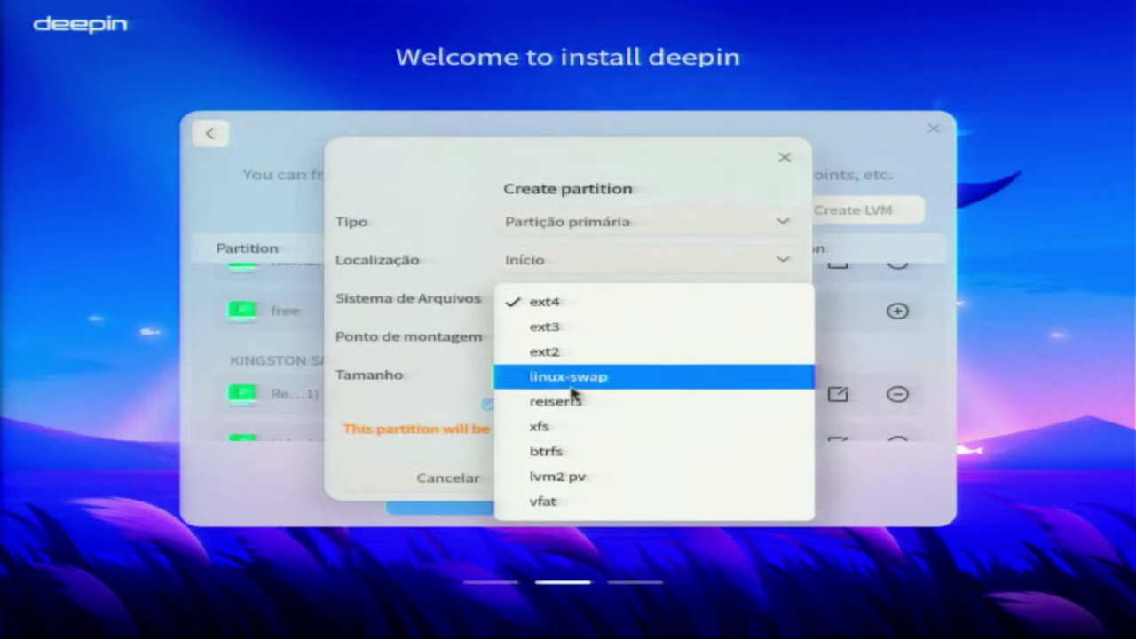
# Step: Create a 7.6 GiB linux-swap partition with mount point left on Não usar
pyautogui.click(573, 378)
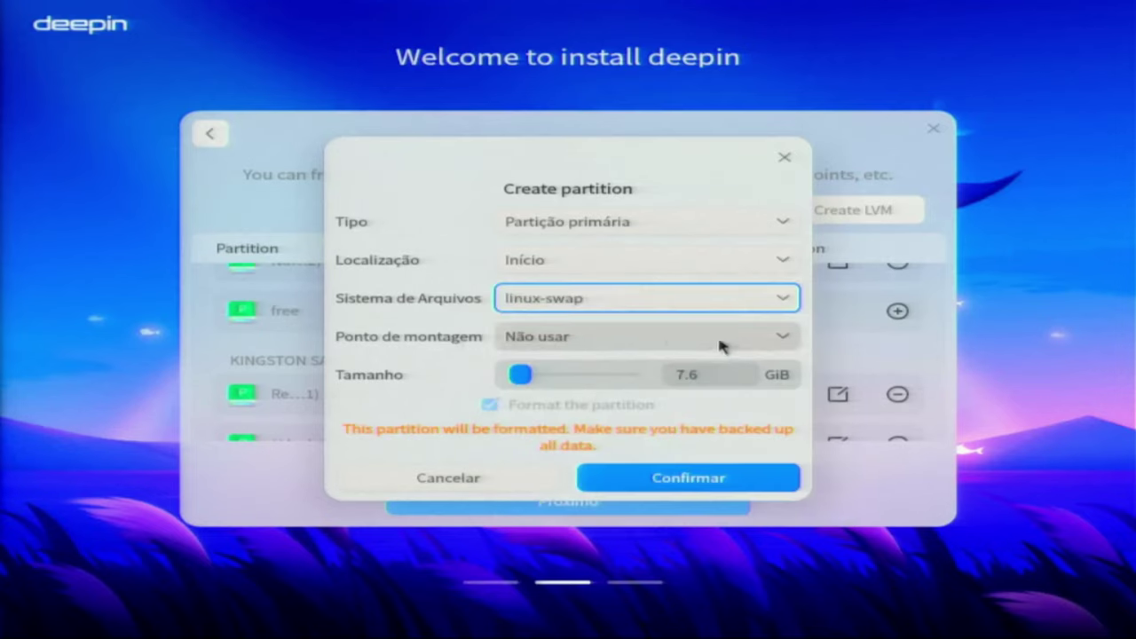
pyautogui.moveTo(523, 377); pyautogui.dragTo(466, 385)
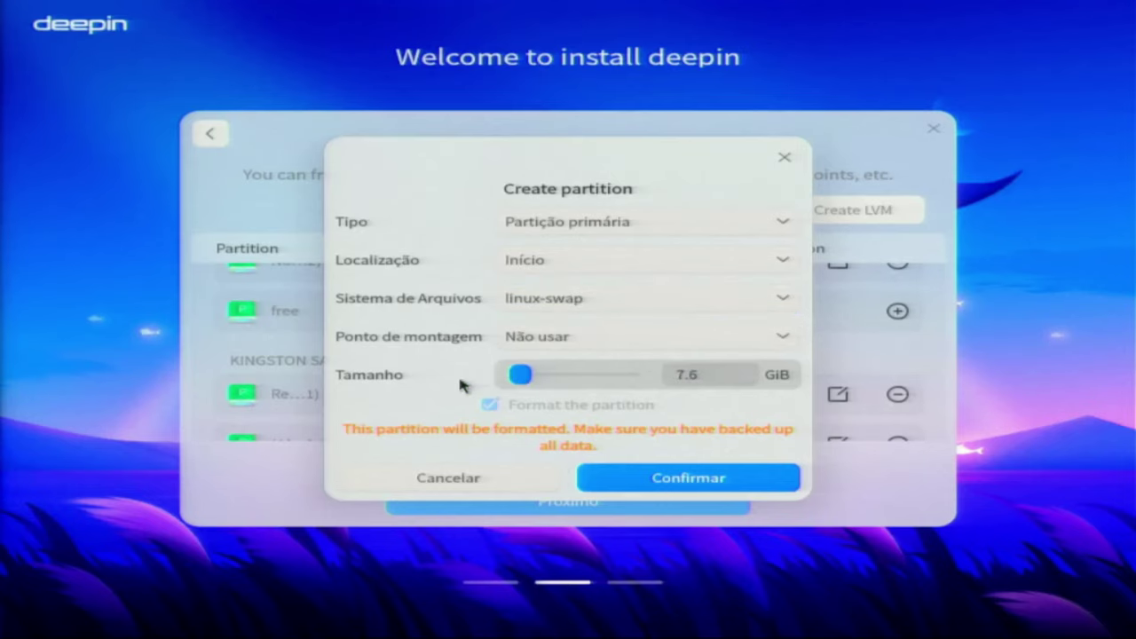
pyautogui.click(620, 346)
pyautogui.click(619, 344)
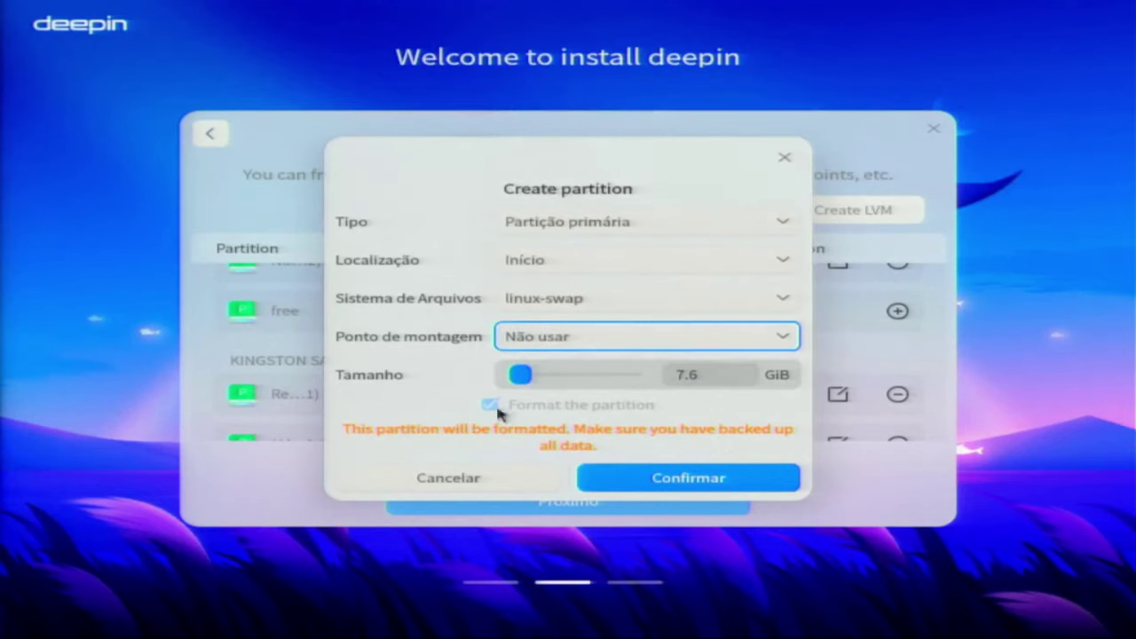
pyautogui.click(667, 472)
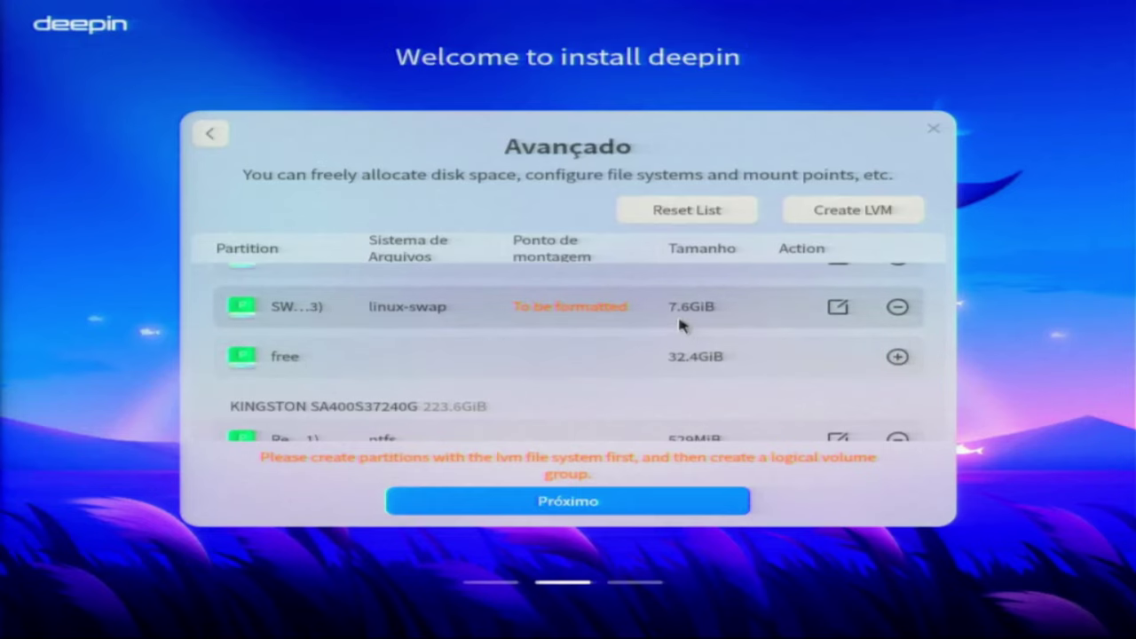
# Step: Create a 32.4 GiB ext4 partition from the free space and review the partition list
pyautogui.click(897, 357)
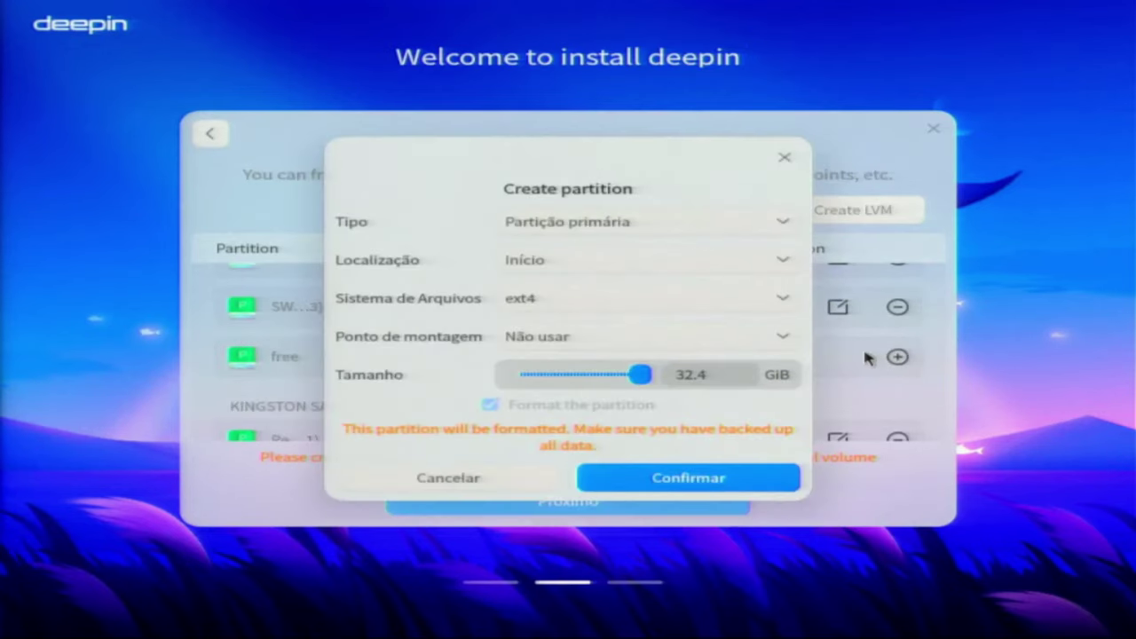
pyautogui.click(608, 296)
pyautogui.click(600, 303)
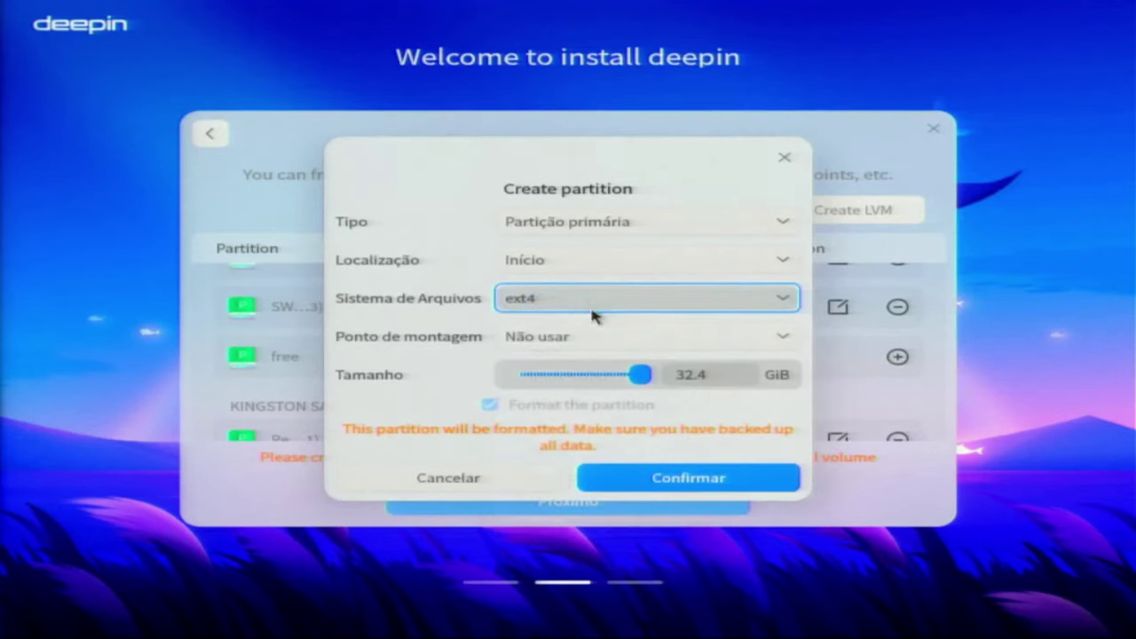
pyautogui.click(688, 488)
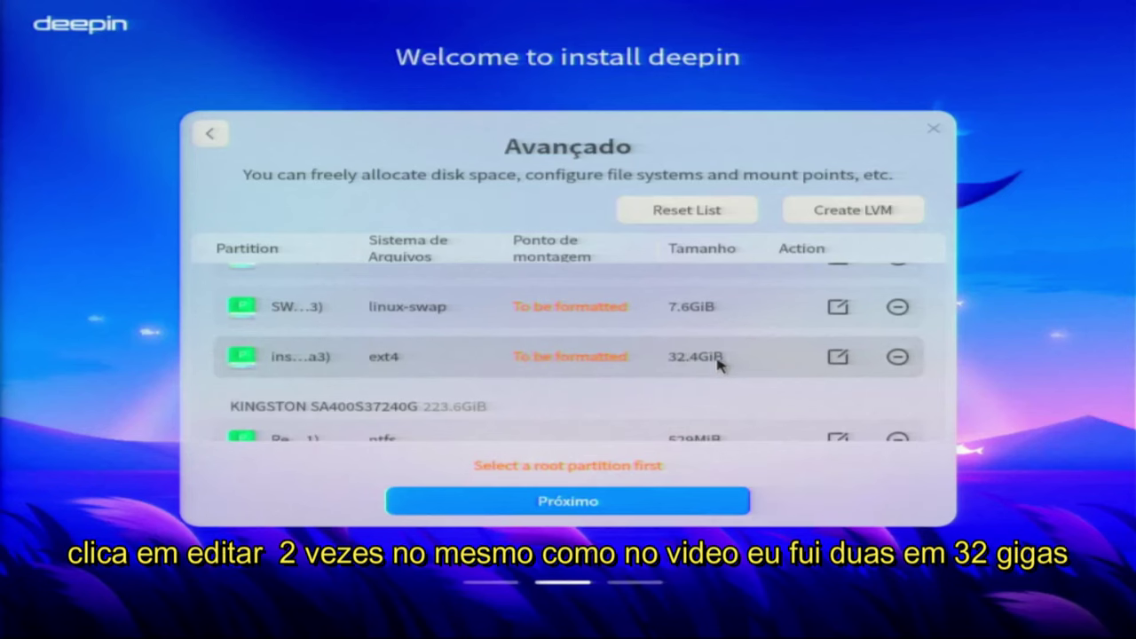
pyautogui.scroll(-3, 612, 371)
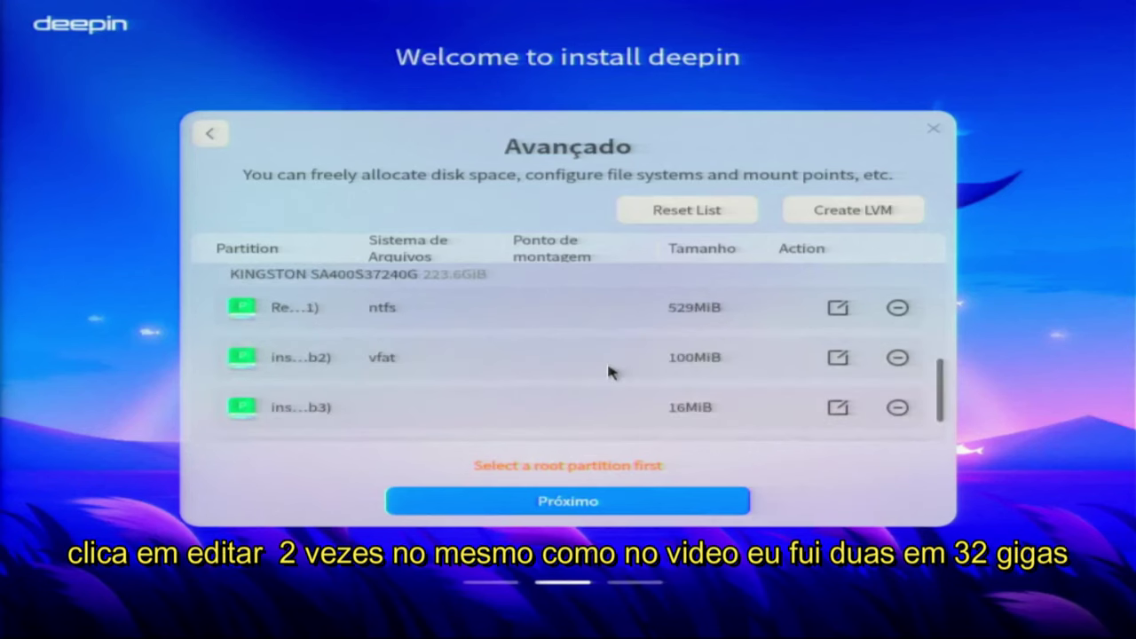
pyautogui.scroll(2, 619, 372)
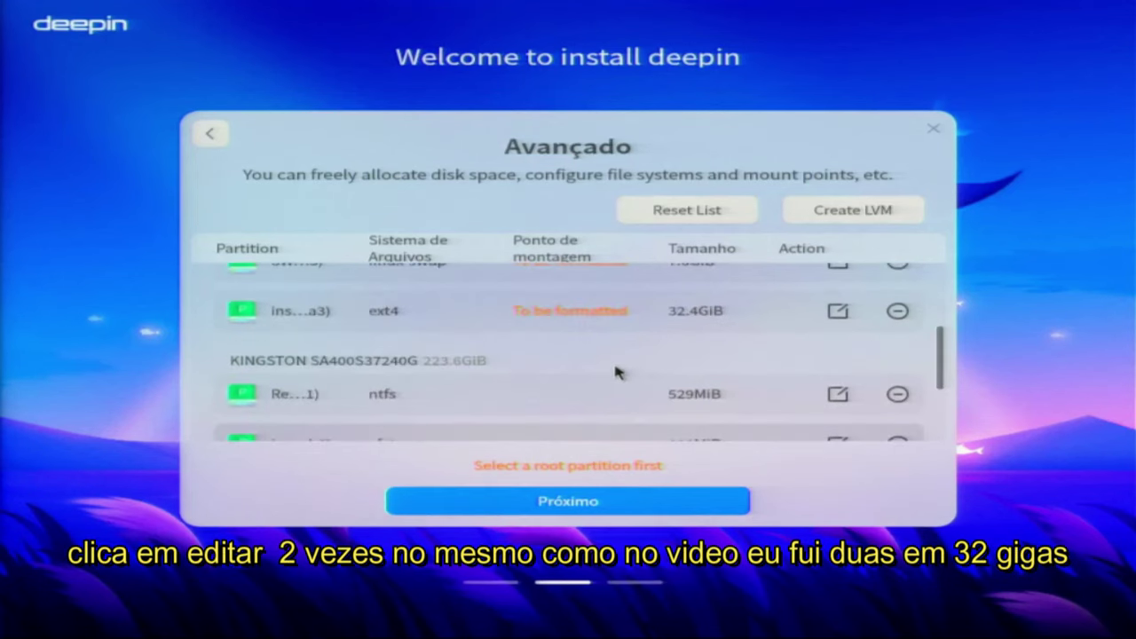
pyautogui.scroll(4, 619, 371)
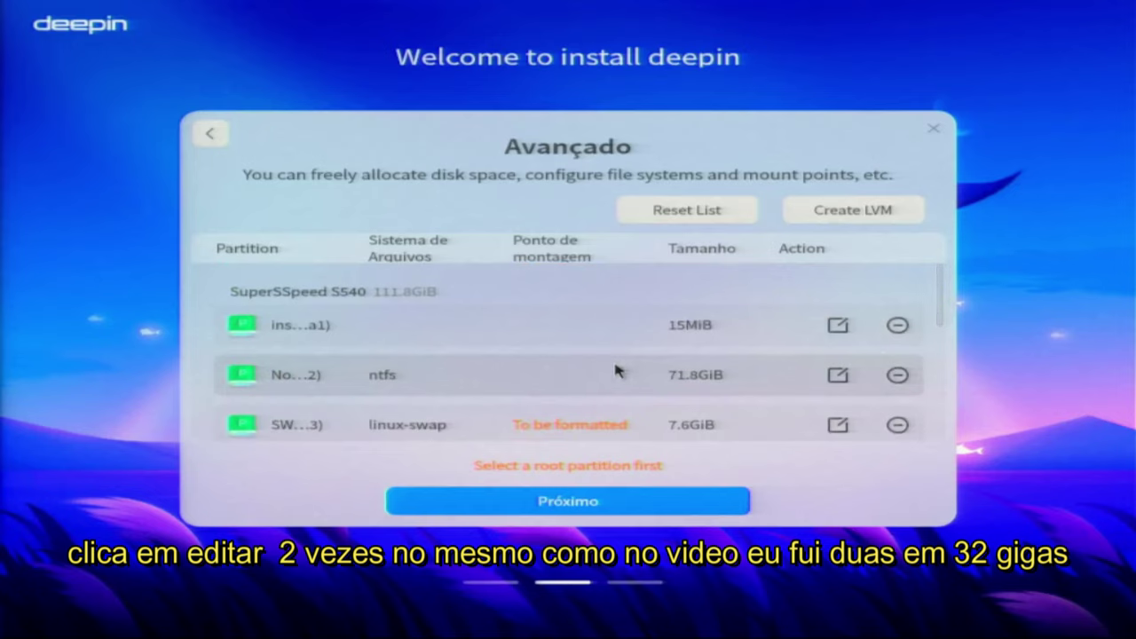
pyautogui.scroll(-3, 771, 409)
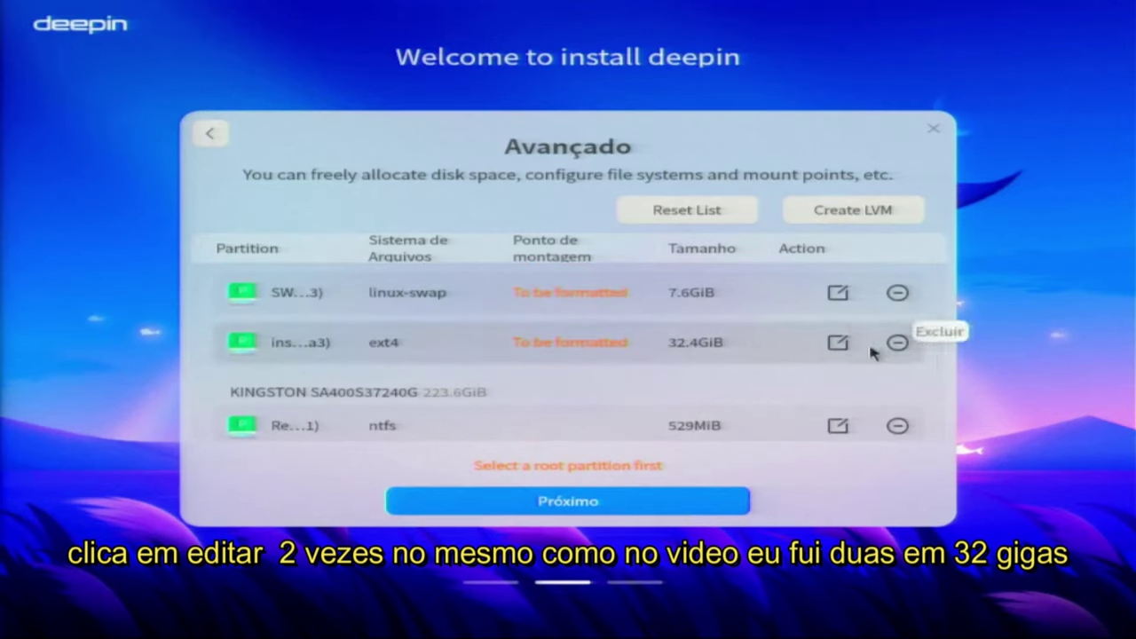
# Step: Mount the 32.4 GiB ext4 partition at / and continue to the Pronto para Instalar summary
pyautogui.click(838, 343)
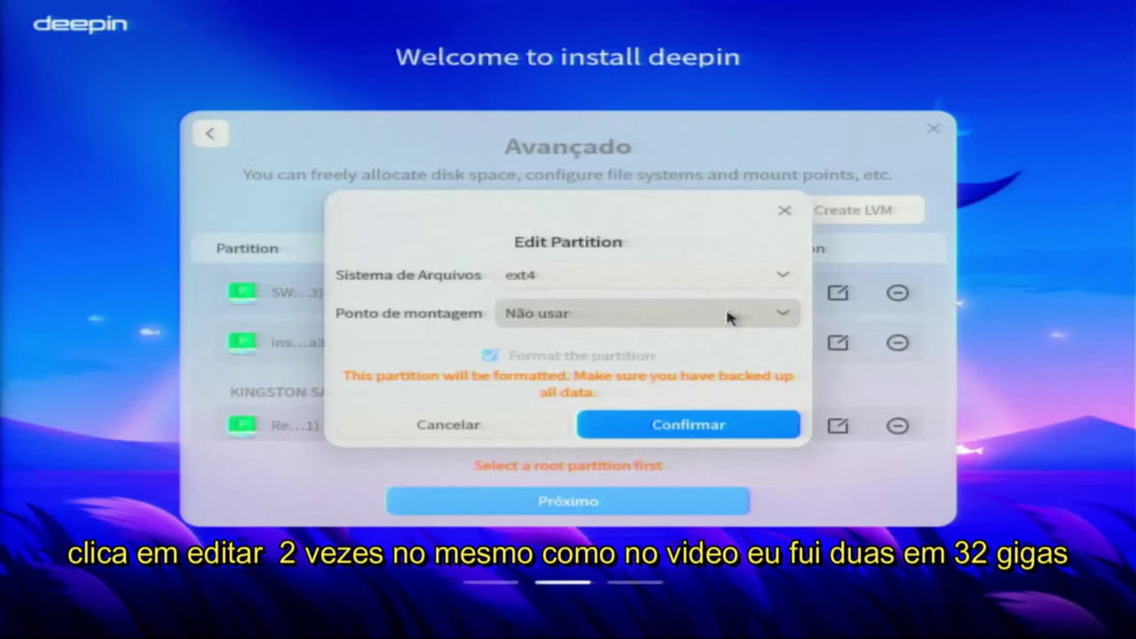
pyautogui.click(731, 318)
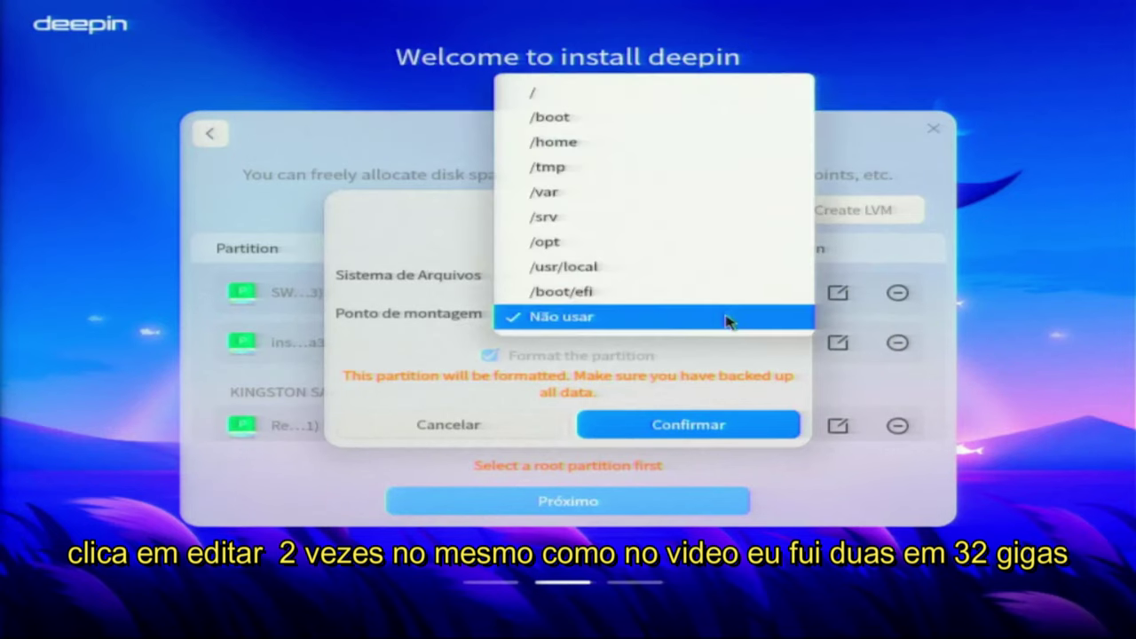
pyautogui.click(544, 96)
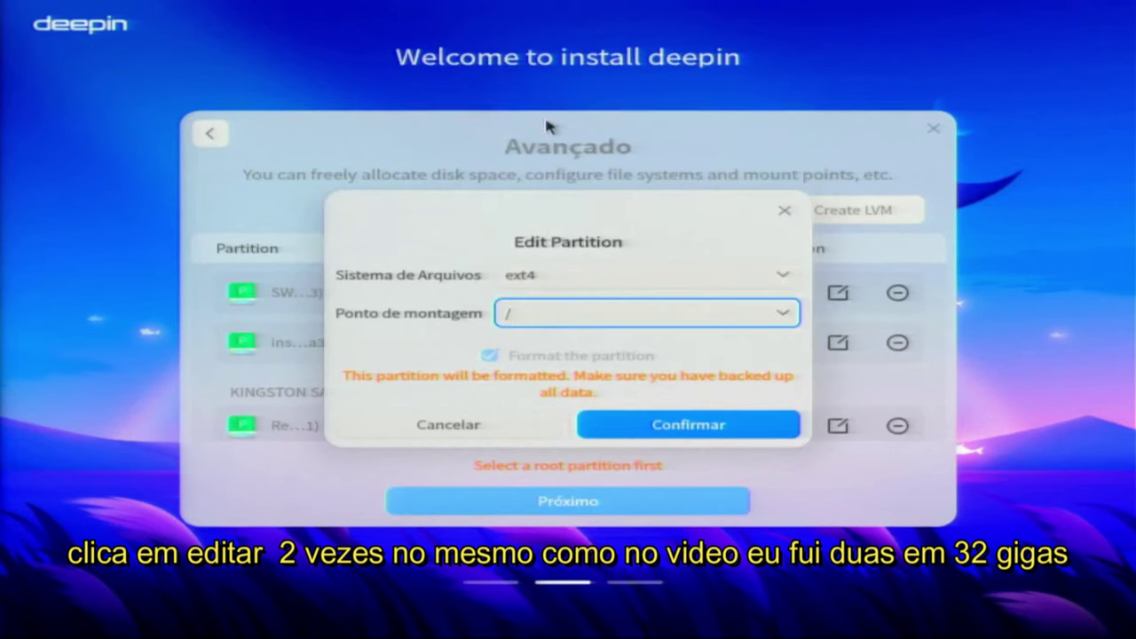
pyautogui.click(641, 427)
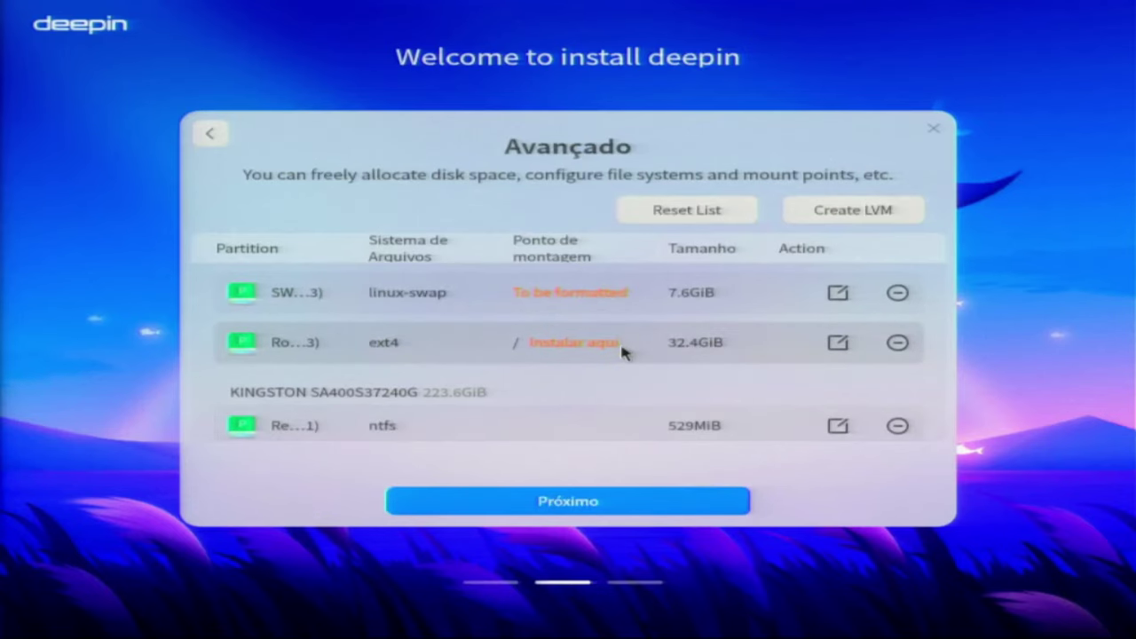
pyautogui.click(655, 504)
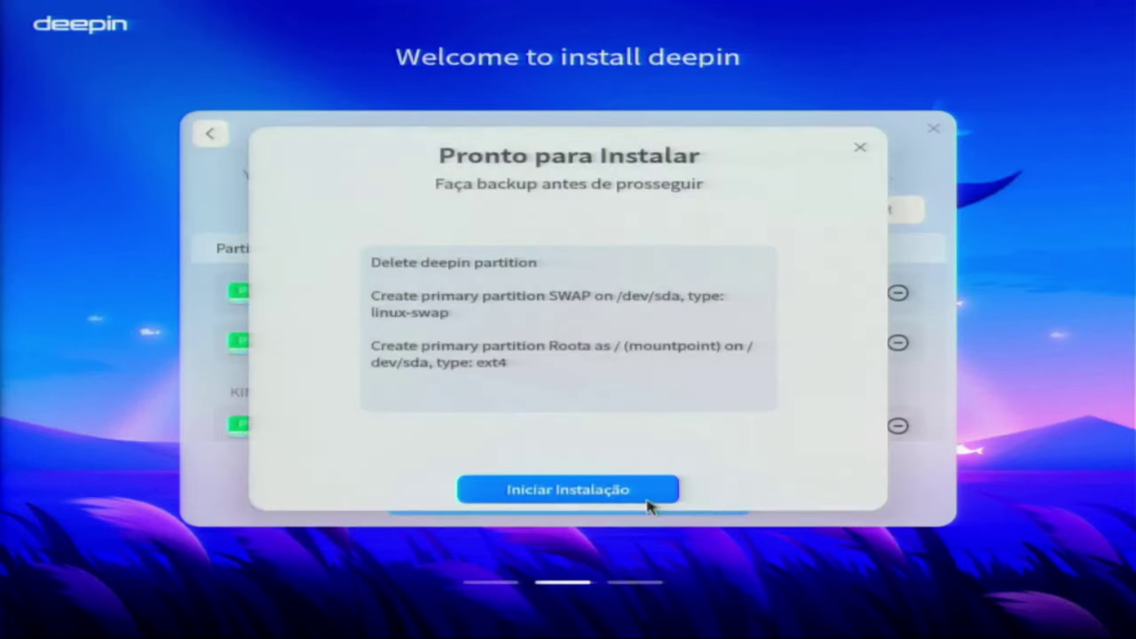
# Step: Run Iniciar Instalação and, once complete, choose Reiniciar Agora
pyautogui.click(573, 495)
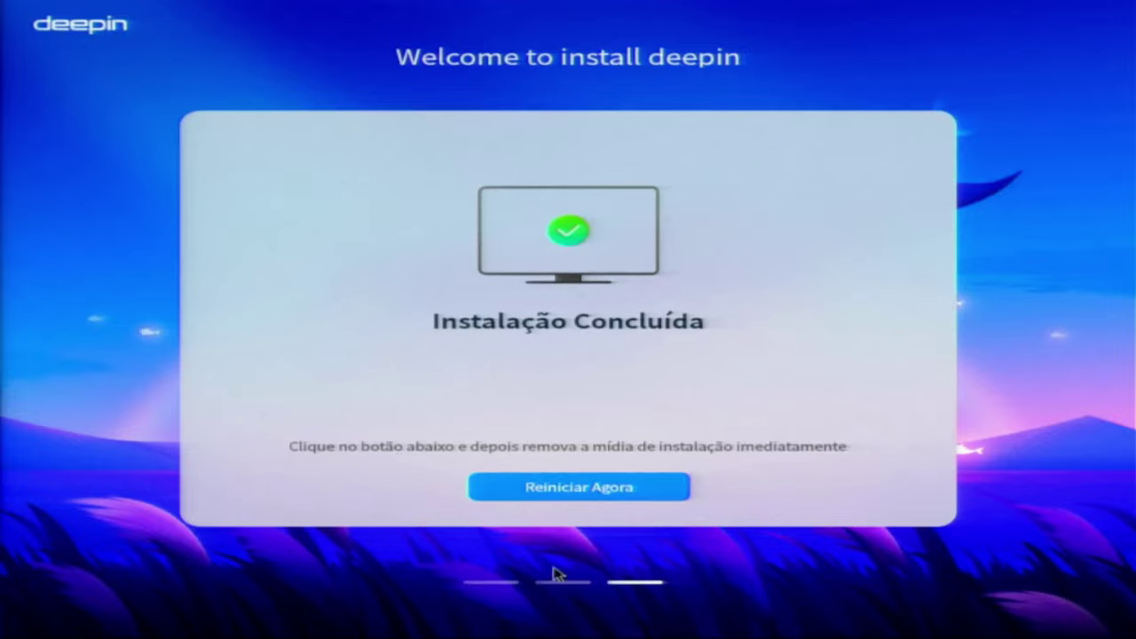
pyautogui.click(617, 494)
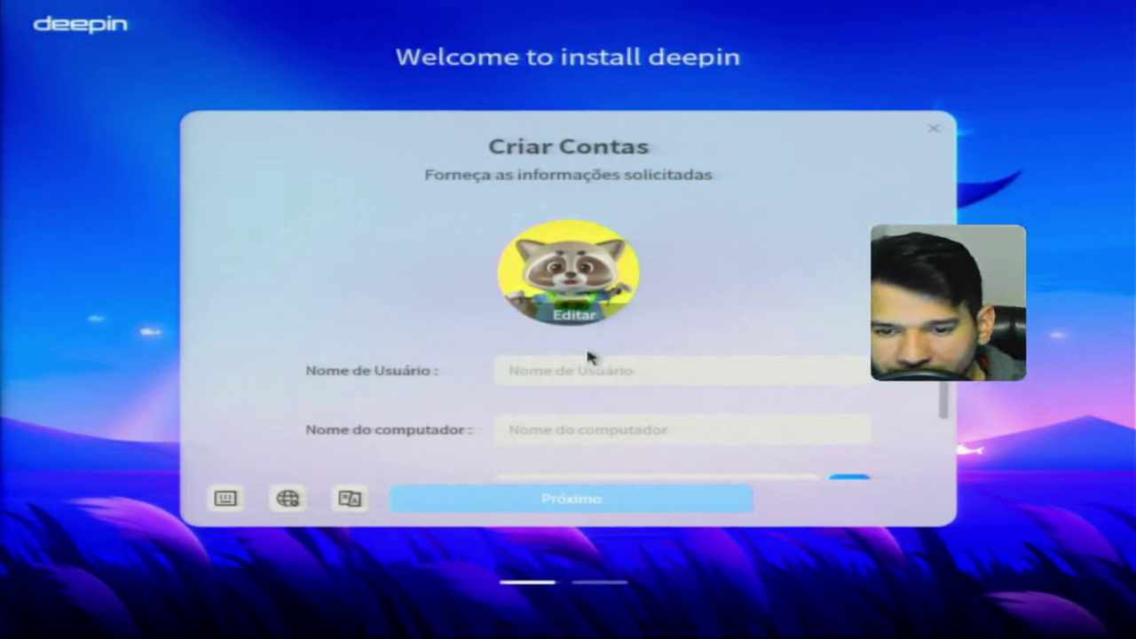
# Step: Enter the account username, the password and its confirmation, then submit the account details
pyautogui.click(689, 361)
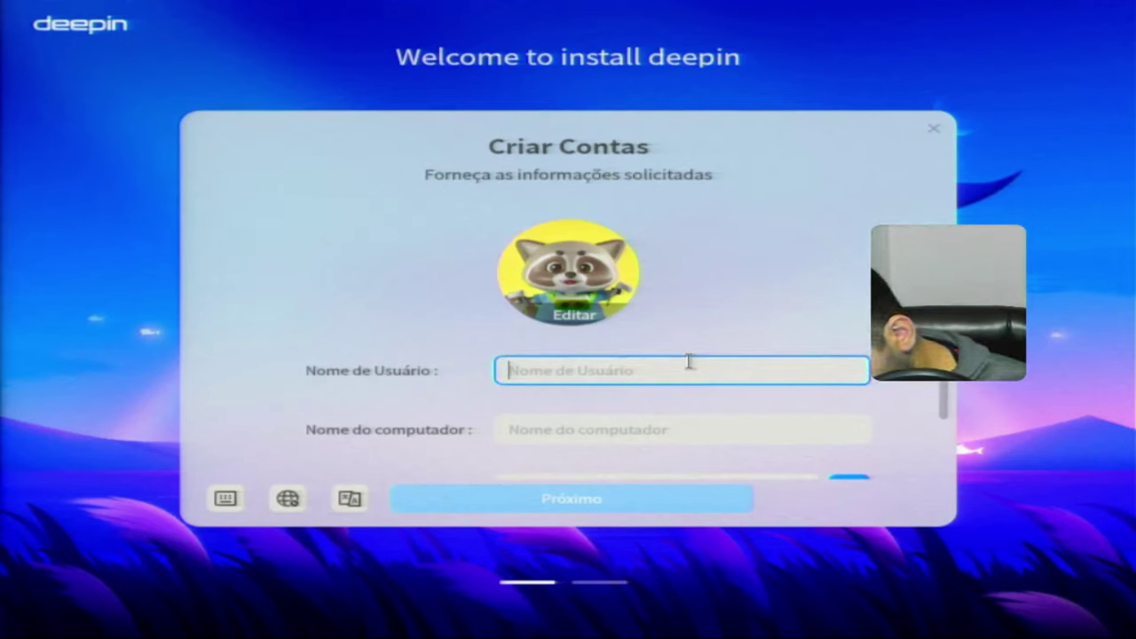
pyautogui.write('user')
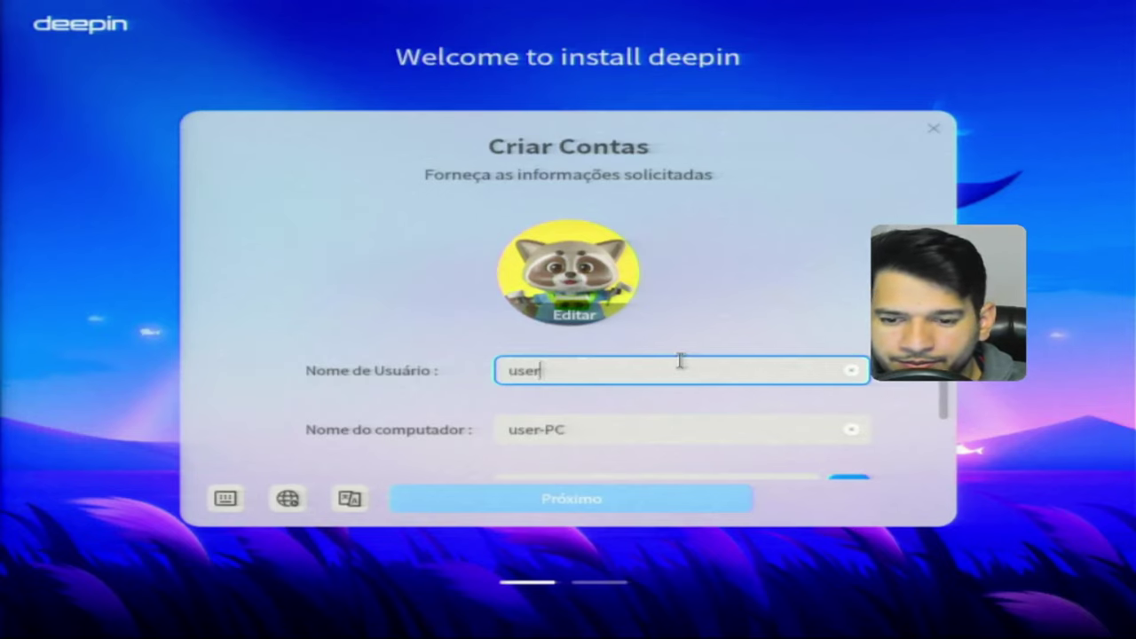
pyautogui.scroll(-2, 665, 377)
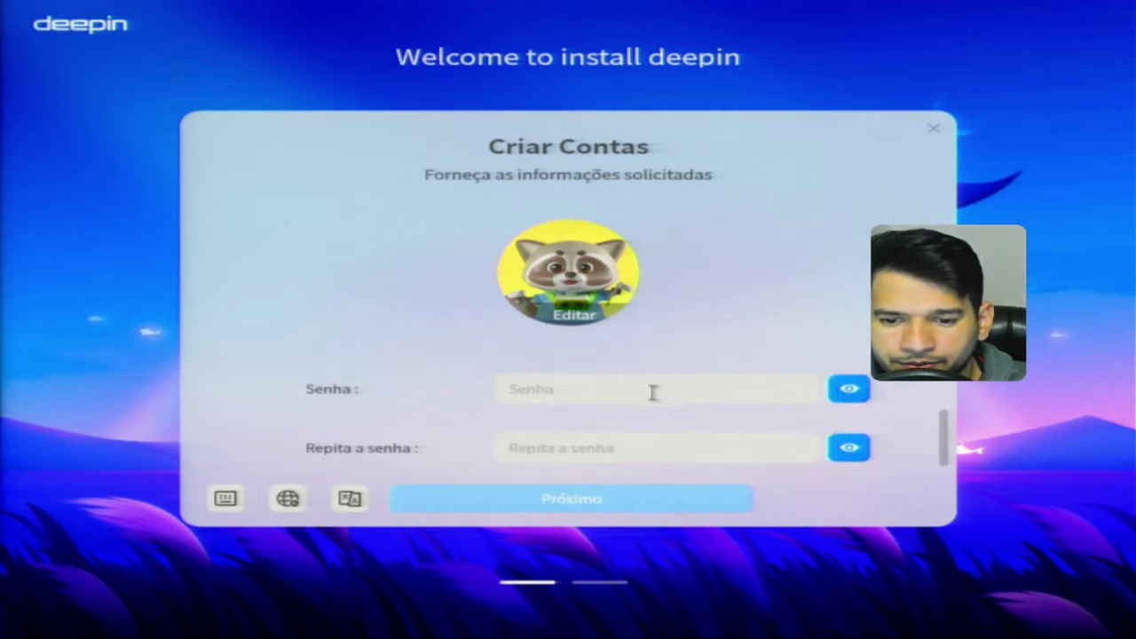
pyautogui.click(724, 388)
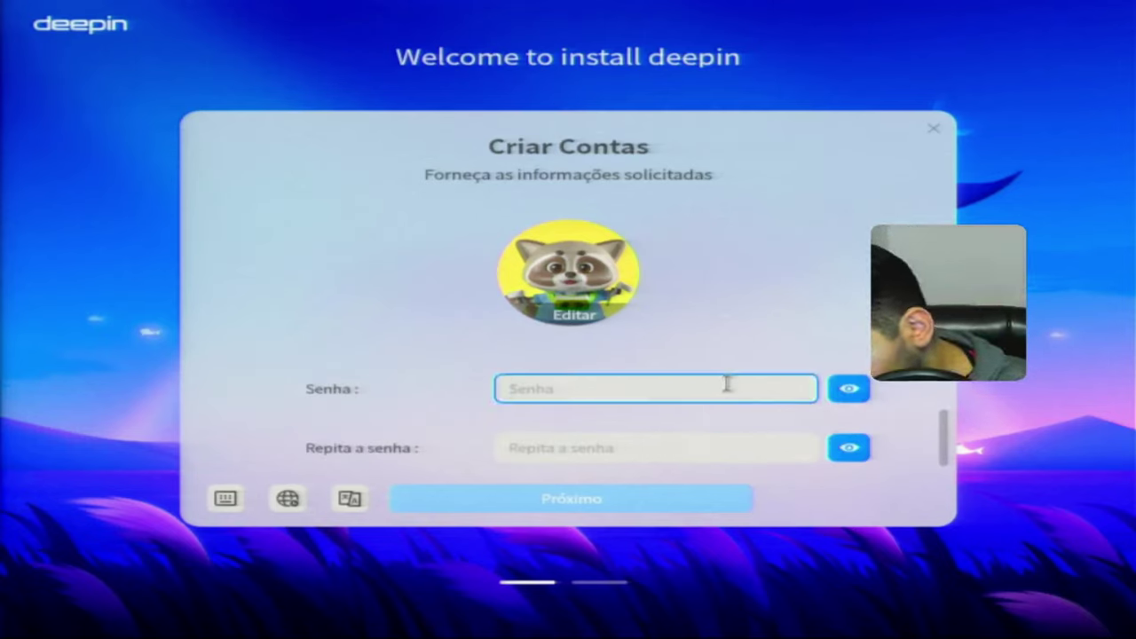
pyautogui.write('1')
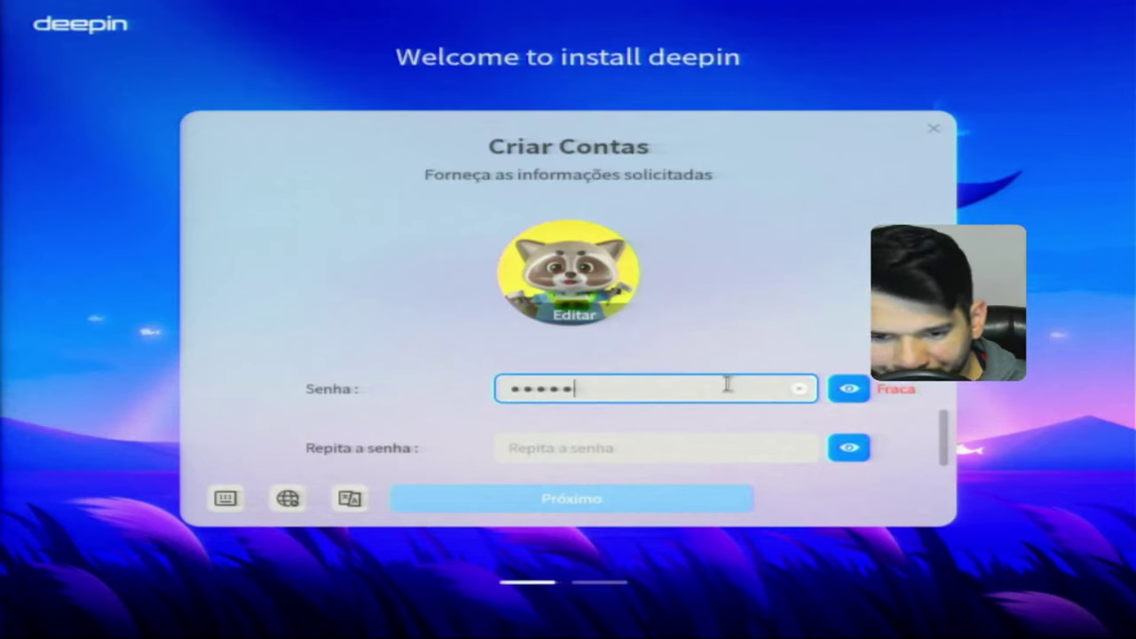
pyautogui.click(661, 450)
pyautogui.write('1')
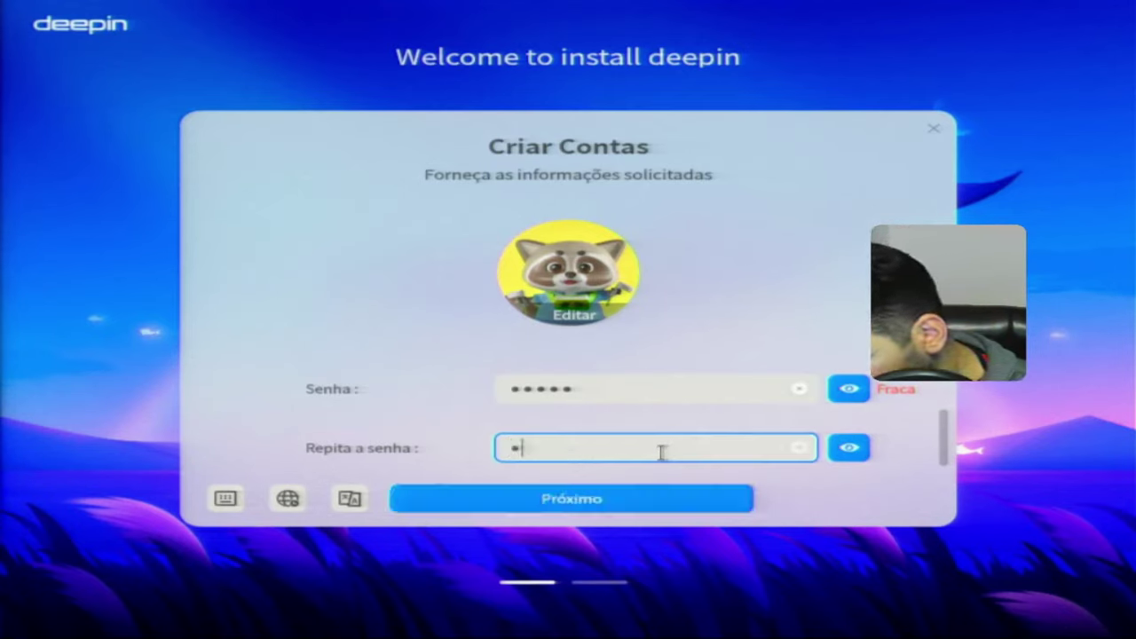
pyautogui.write('5')
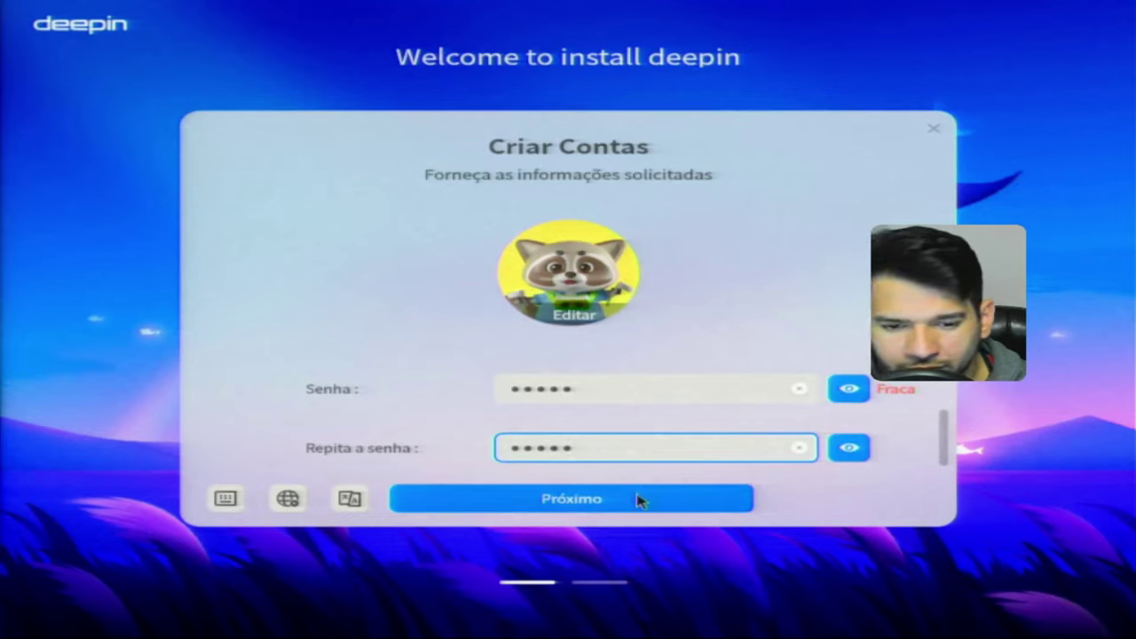
pyautogui.click(639, 500)
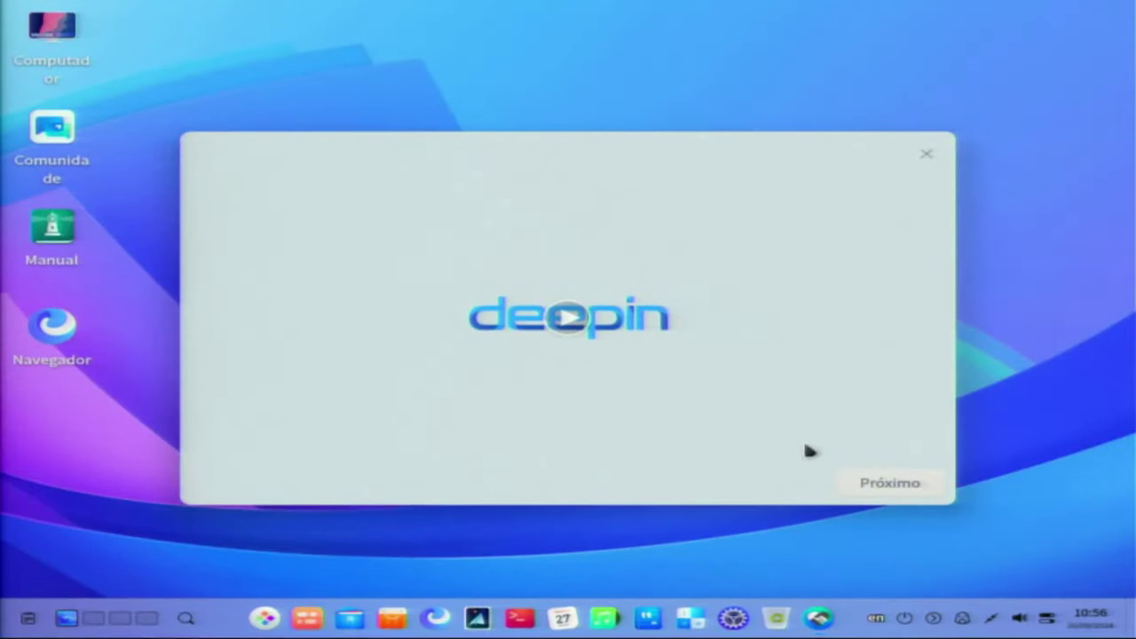
# Step: Try a left-aligned dock, then settle on the centered dock layout
pyautogui.click(883, 493)
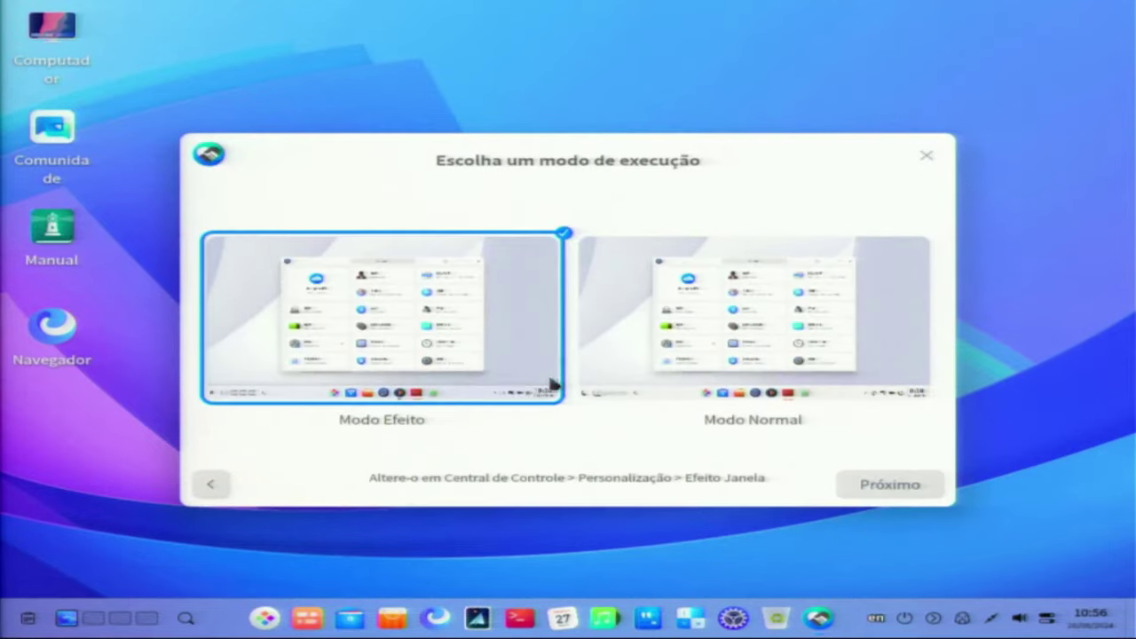
pyautogui.click(719, 335)
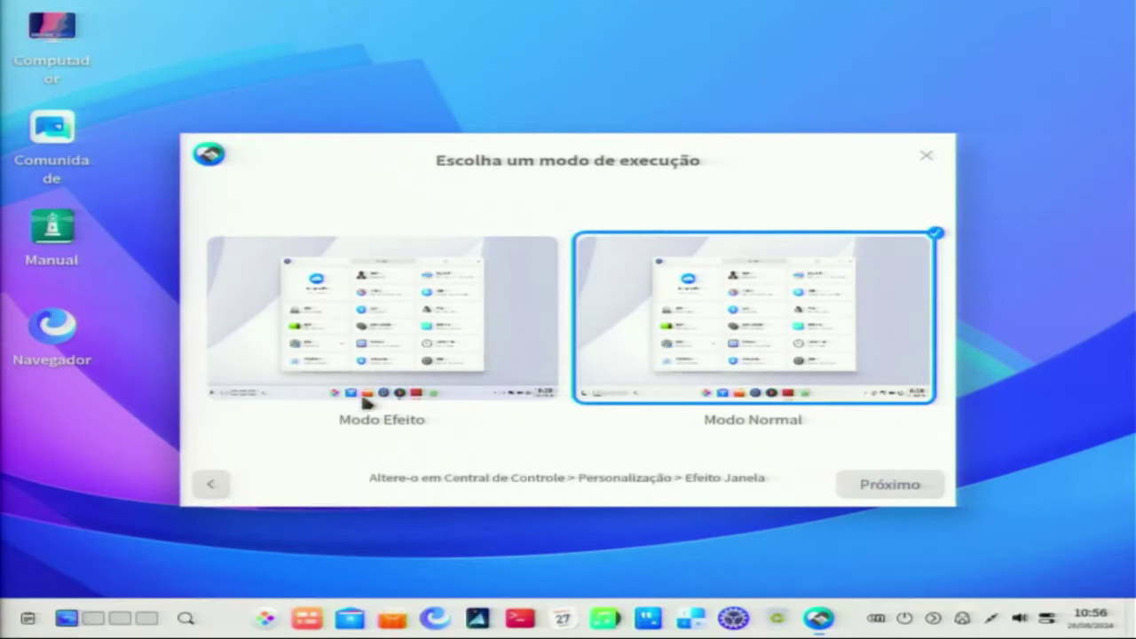
pyautogui.click(216, 486)
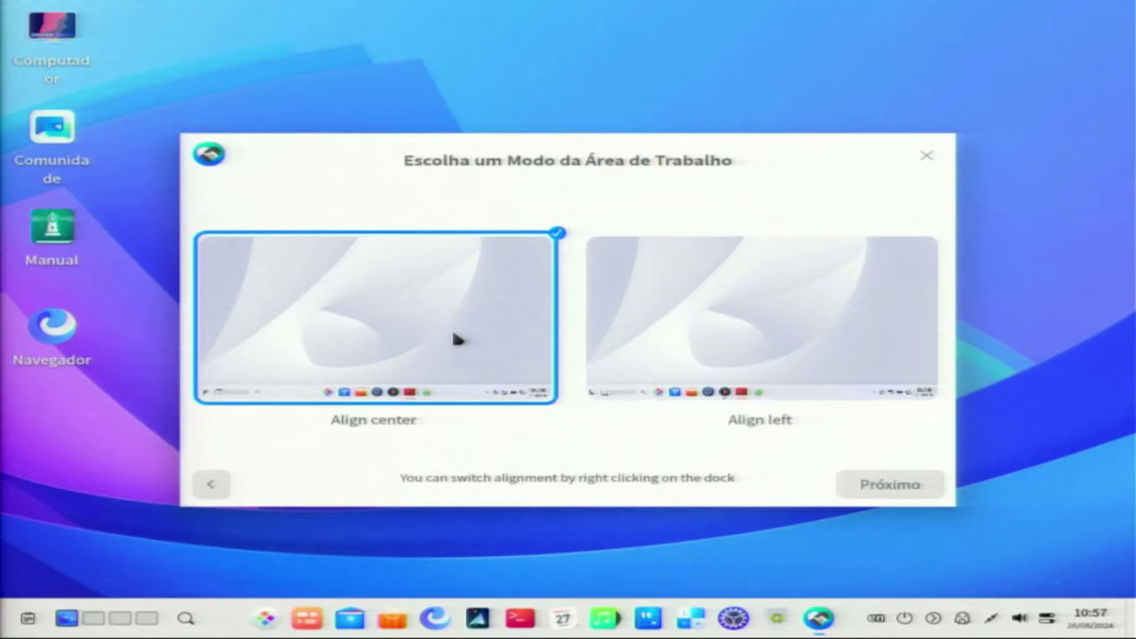
pyautogui.click(781, 299)
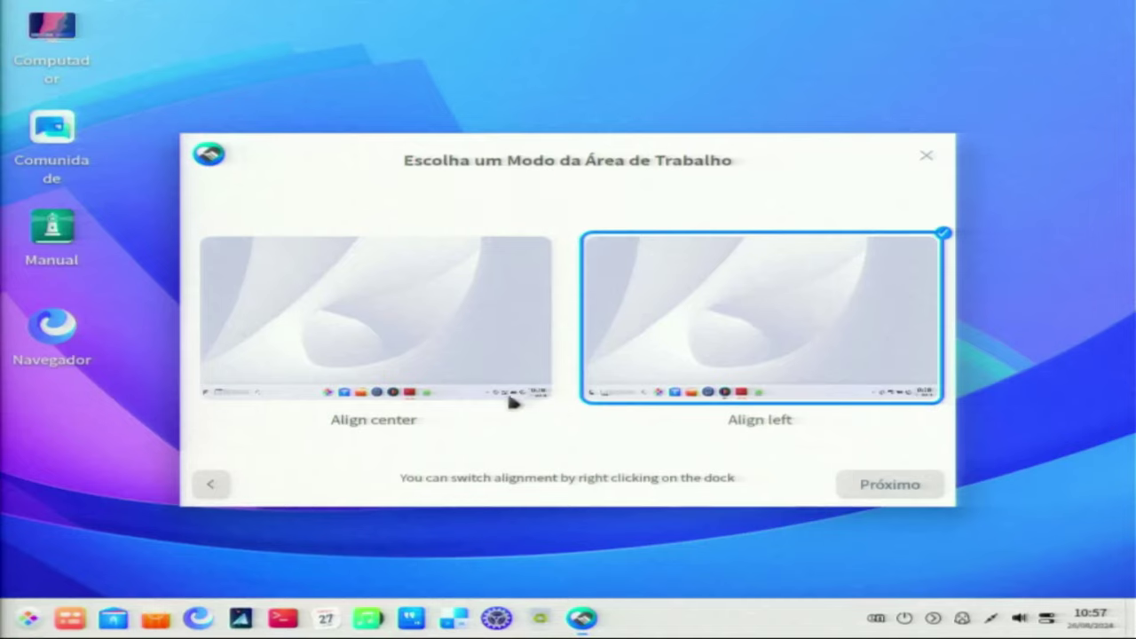
pyautogui.click(364, 355)
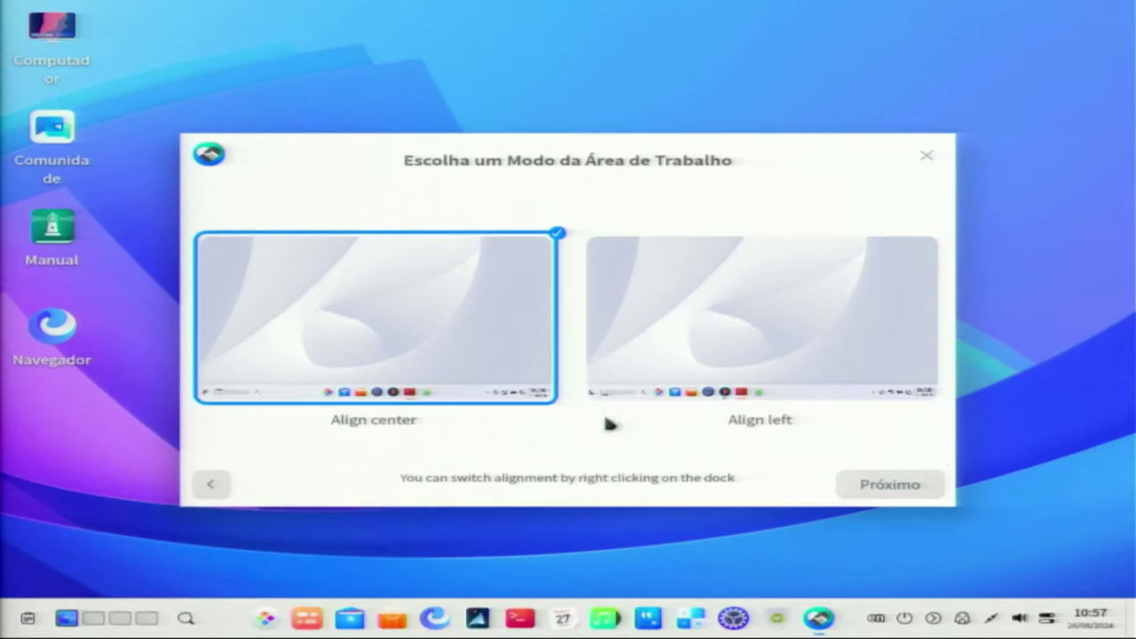
# Step: Compare Modo Normal and Modo Efeito, keeping Modo Efeito as the running mode
pyautogui.click(904, 486)
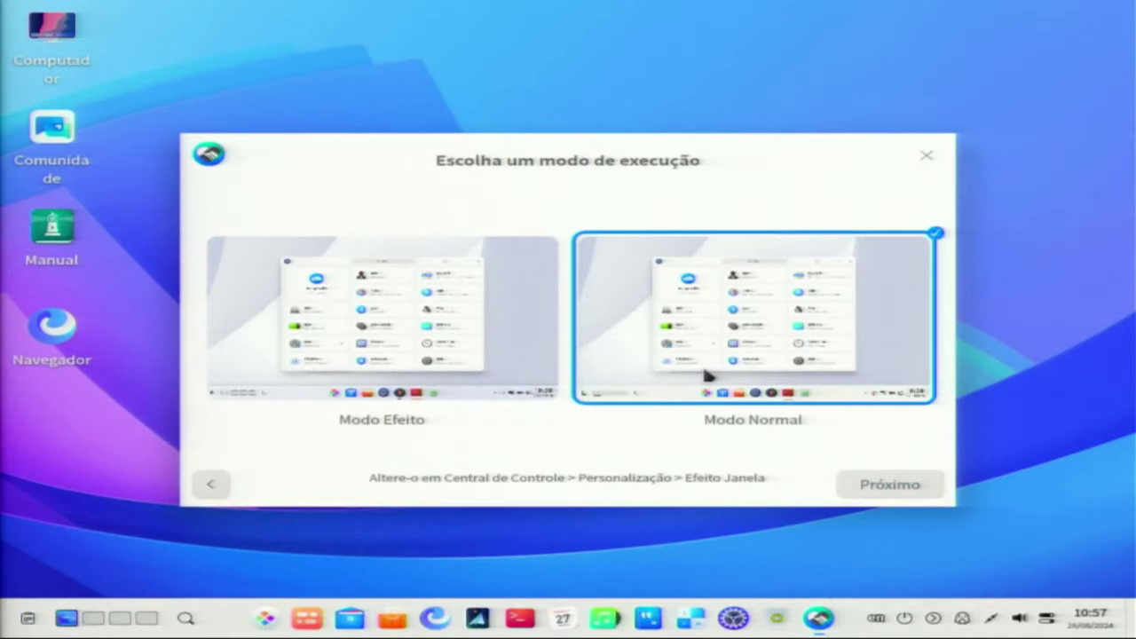
pyautogui.click(397, 339)
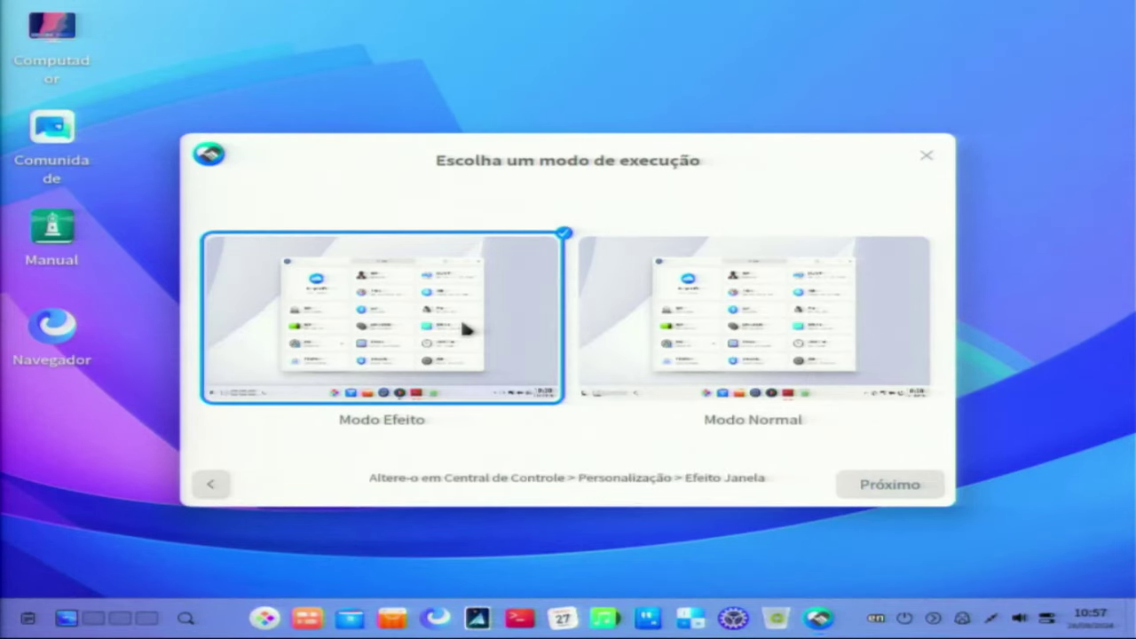
pyautogui.click(666, 309)
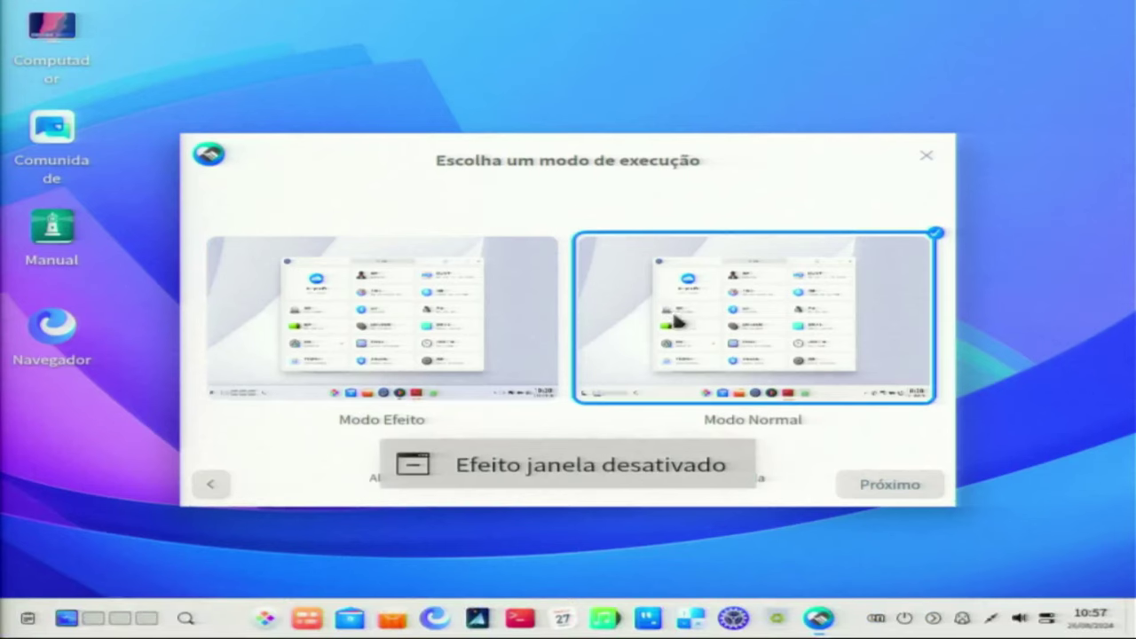
pyautogui.click(451, 333)
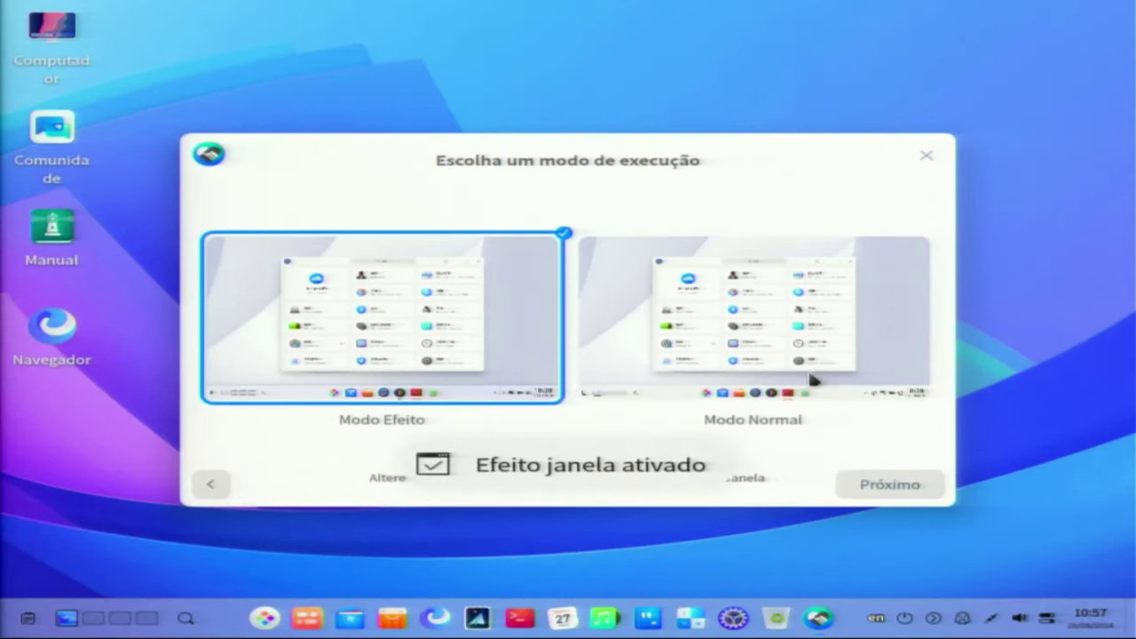
pyautogui.click(905, 492)
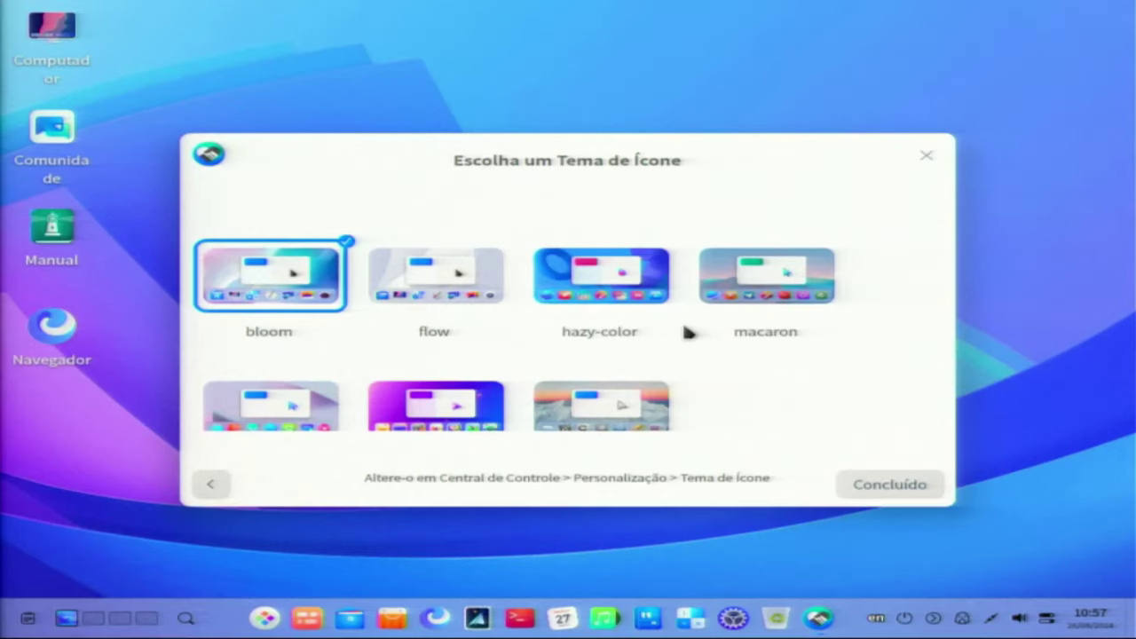
# Step: Preview hazy-color, vintage, square, bloom and flow icon themes, then apply macaron and finish
pyautogui.click(609, 296)
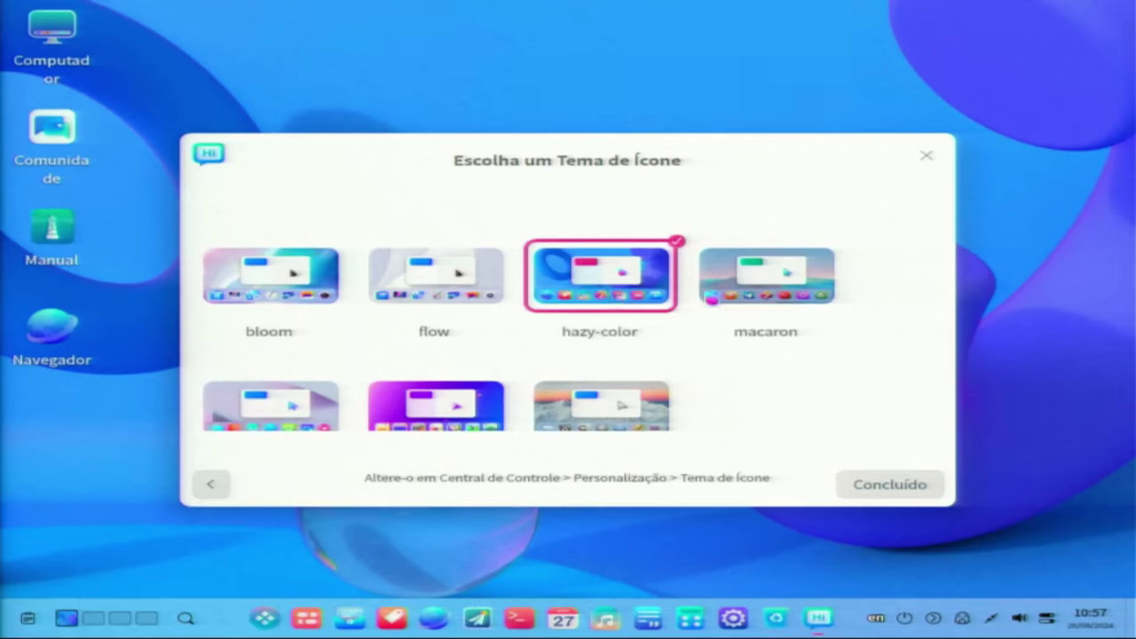
pyautogui.click(769, 290)
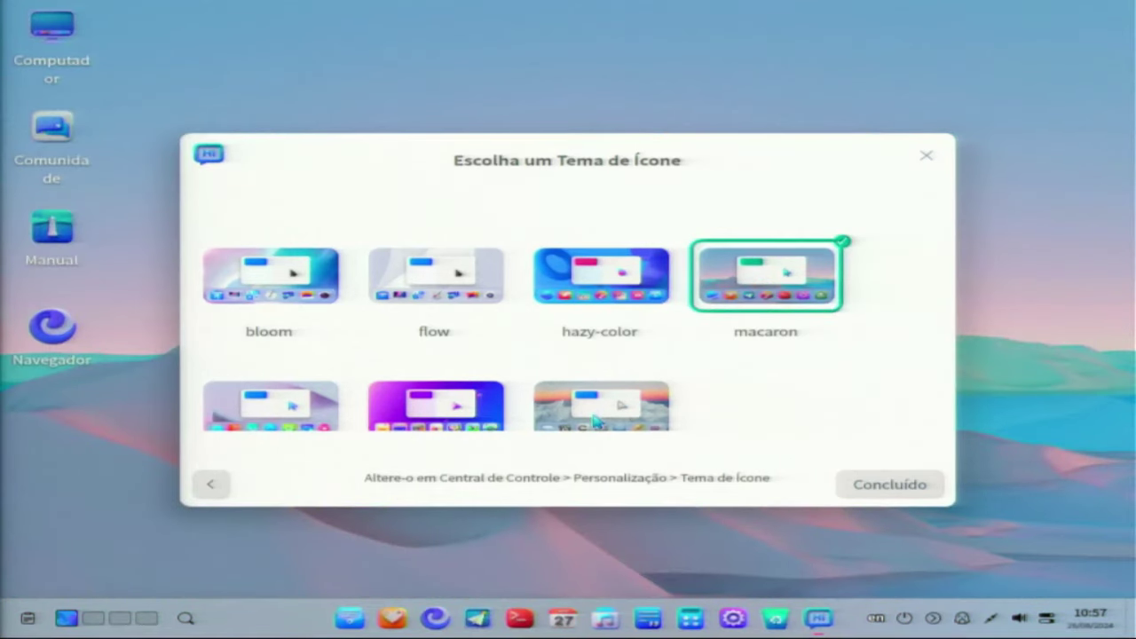
pyautogui.click(597, 420)
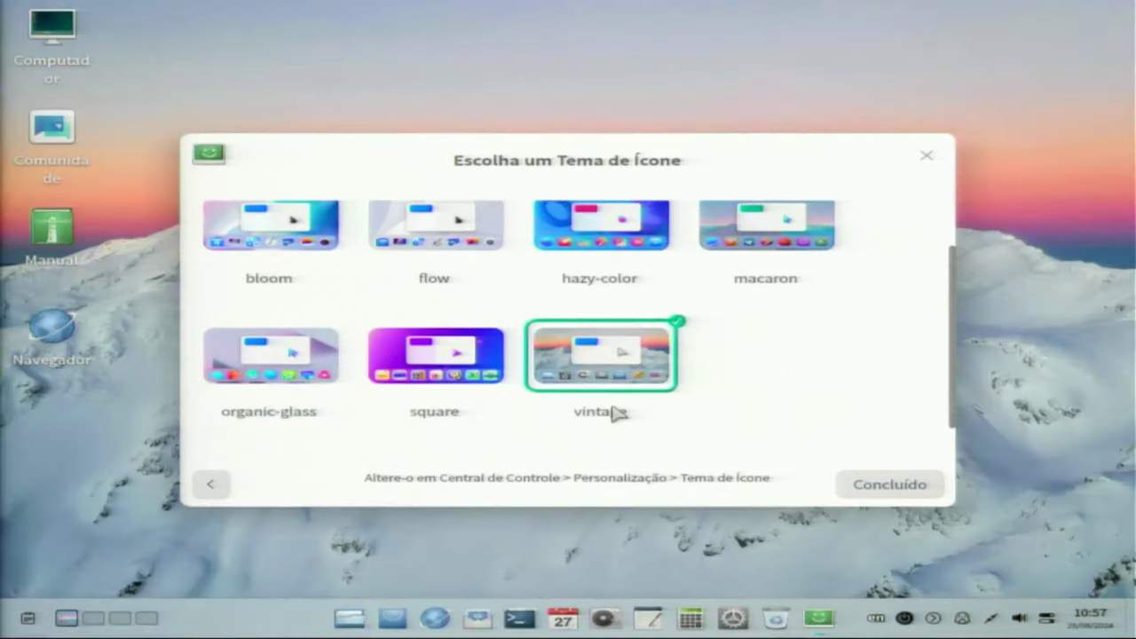
pyautogui.click(462, 373)
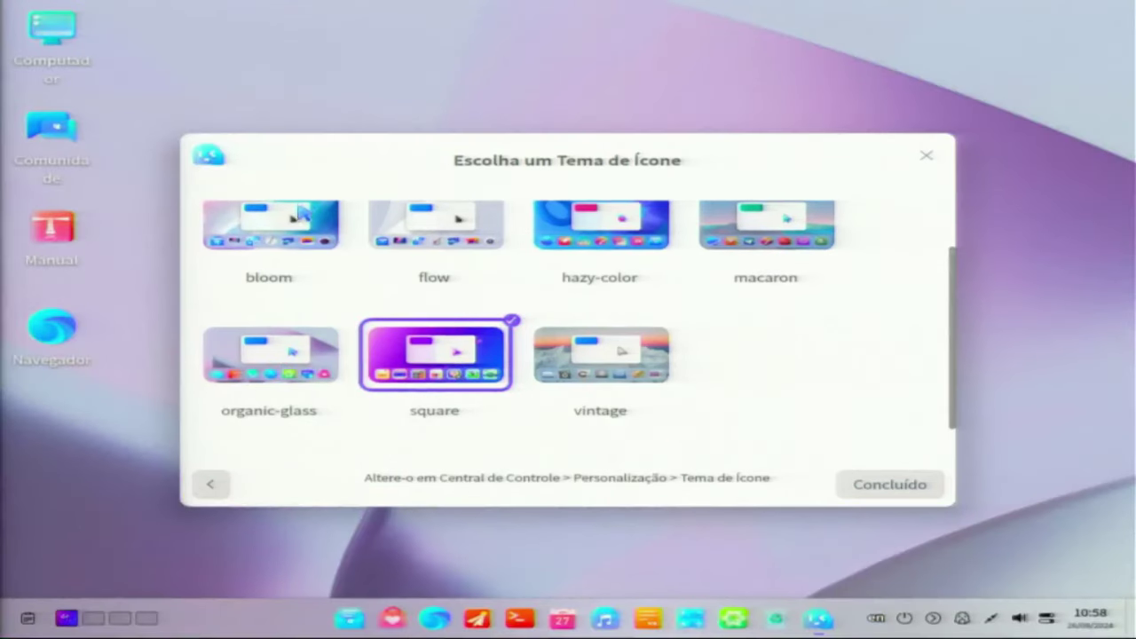
pyautogui.click(269, 227)
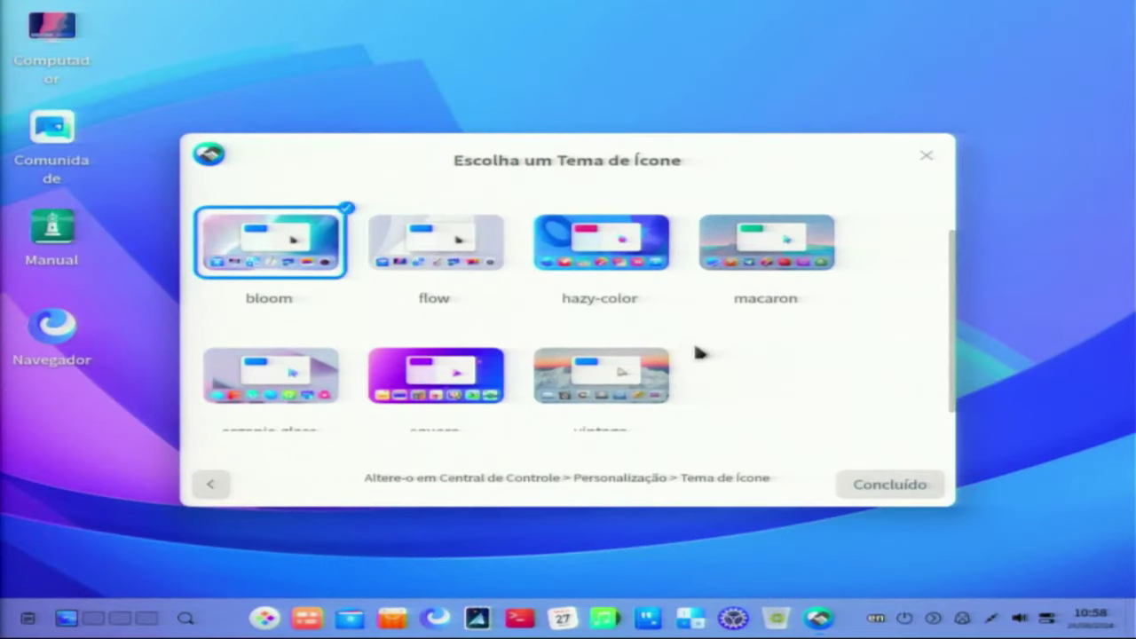
pyautogui.click(457, 262)
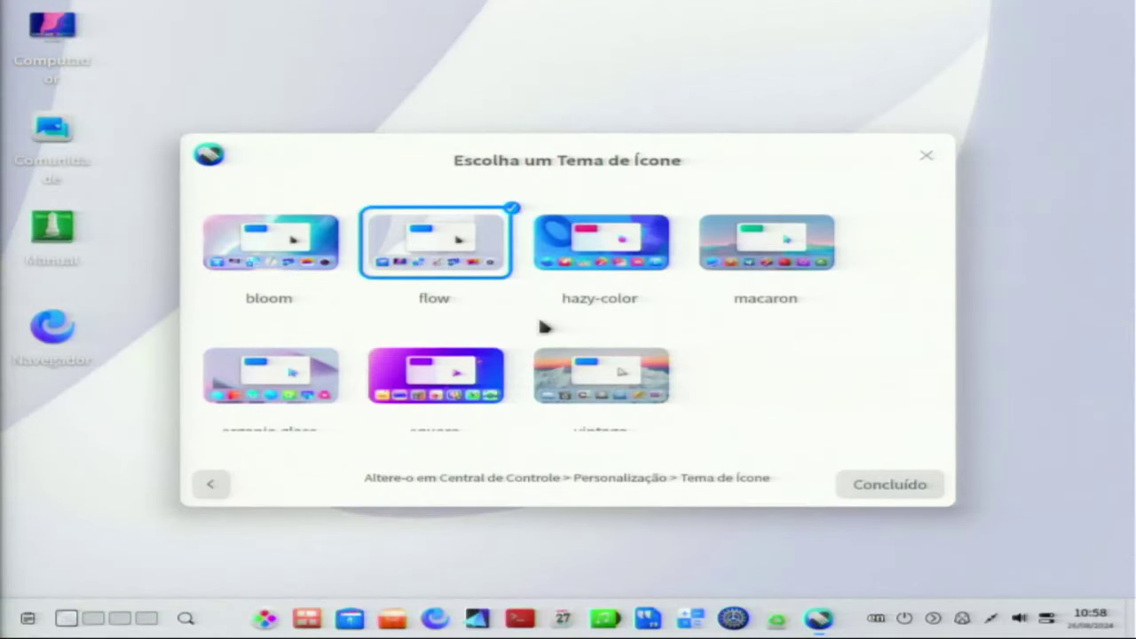
pyautogui.click(611, 263)
pyautogui.click(735, 266)
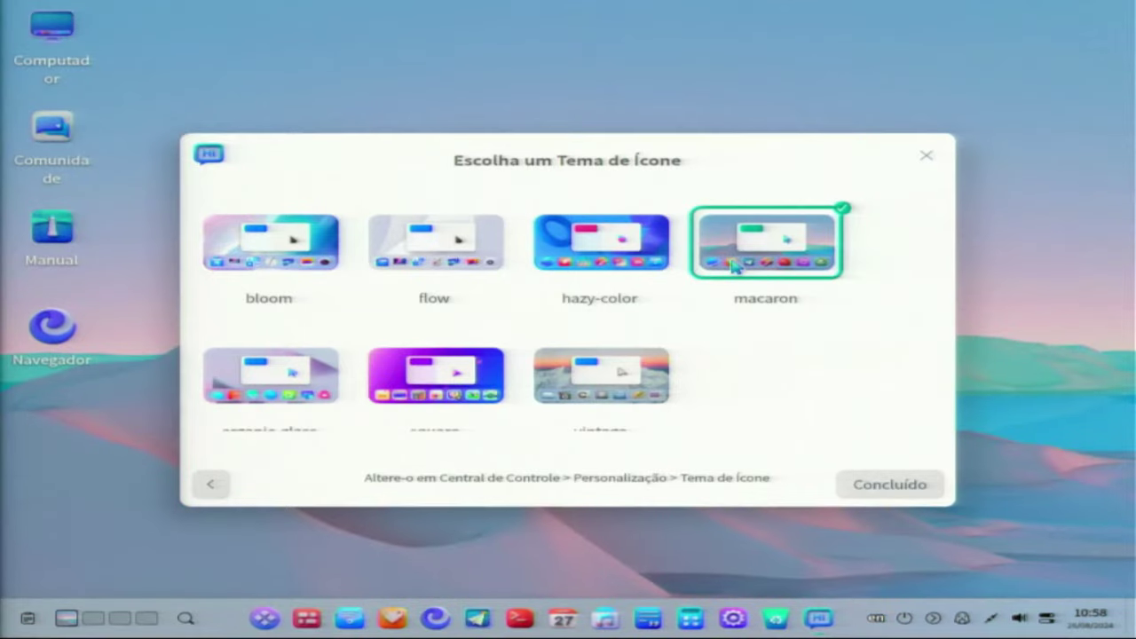
pyautogui.click(892, 486)
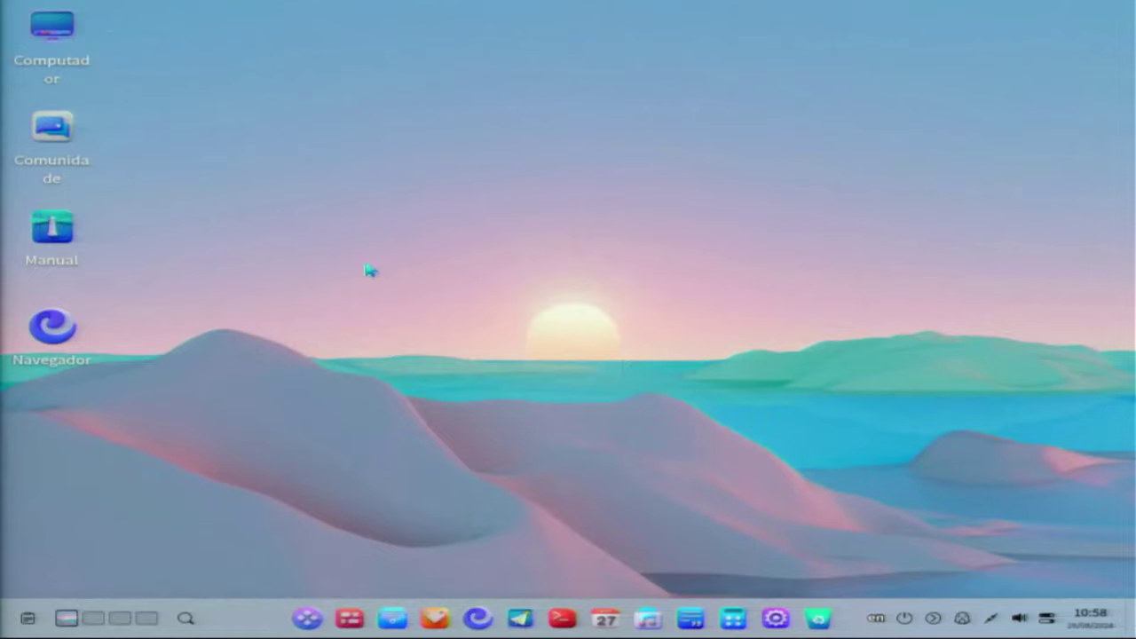
# Step: Open Configurações da Tela from the desktop and keep the resolution at 1024×768
pyautogui.rightClick(370, 271)
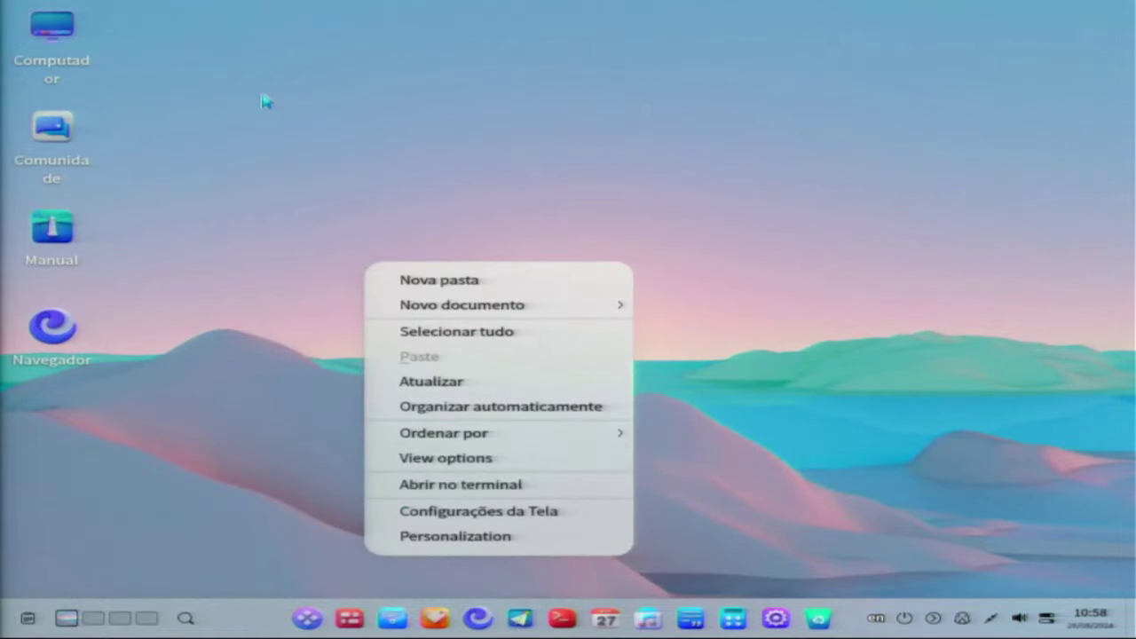
pyautogui.click(539, 521)
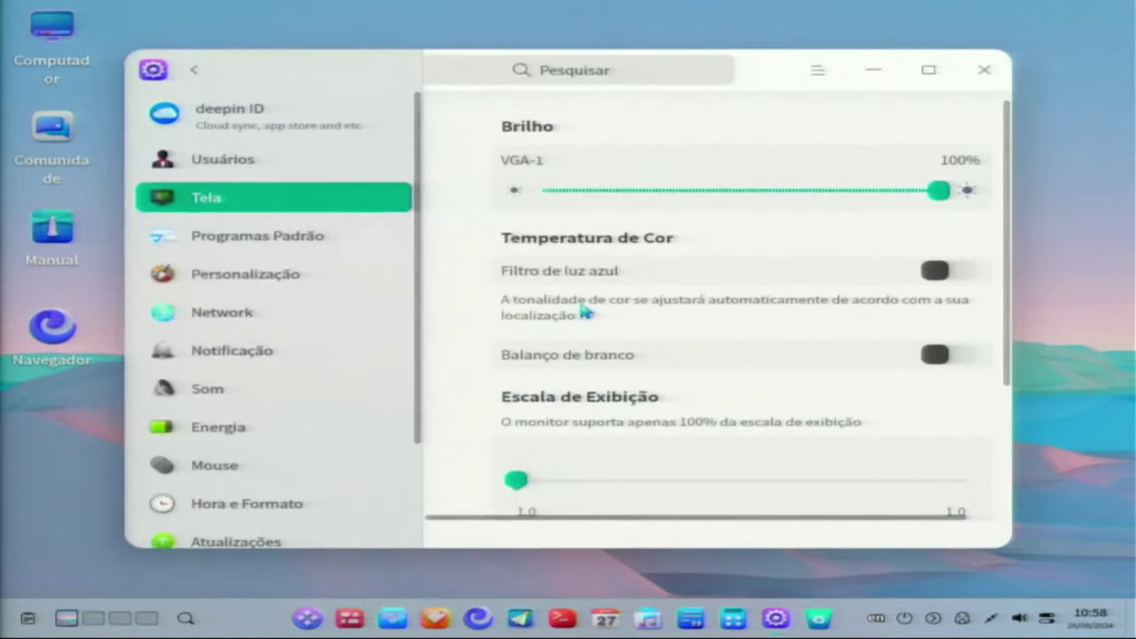
pyautogui.scroll(-2, 717, 339)
pyautogui.scroll(-2, 717, 339)
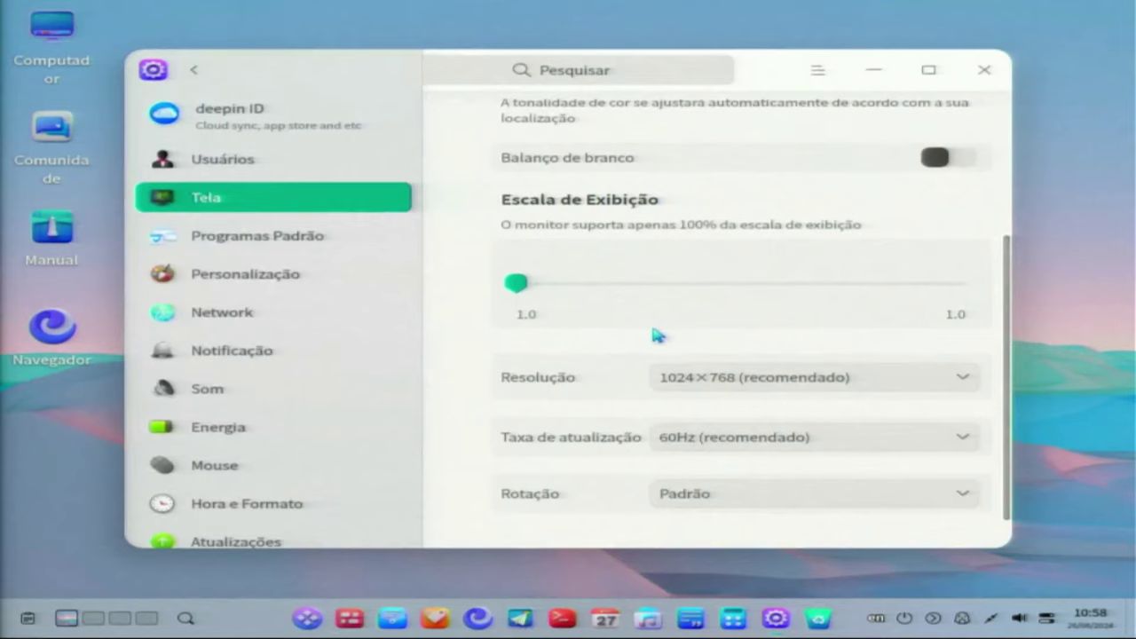
pyautogui.click(961, 382)
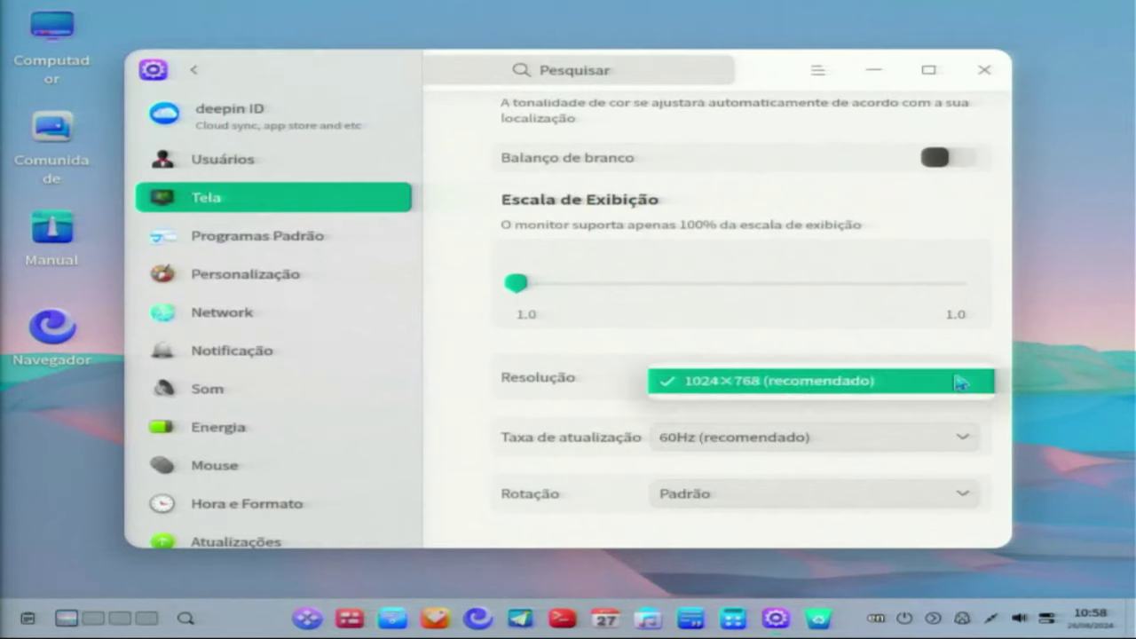
pyautogui.click(942, 383)
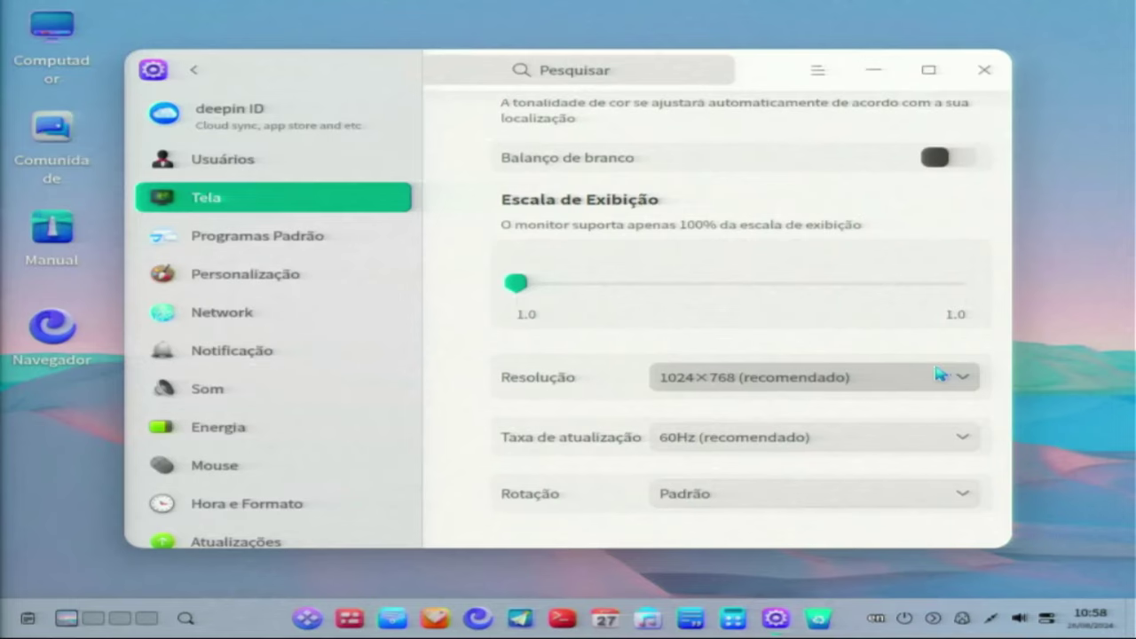
pyautogui.click(568, 616)
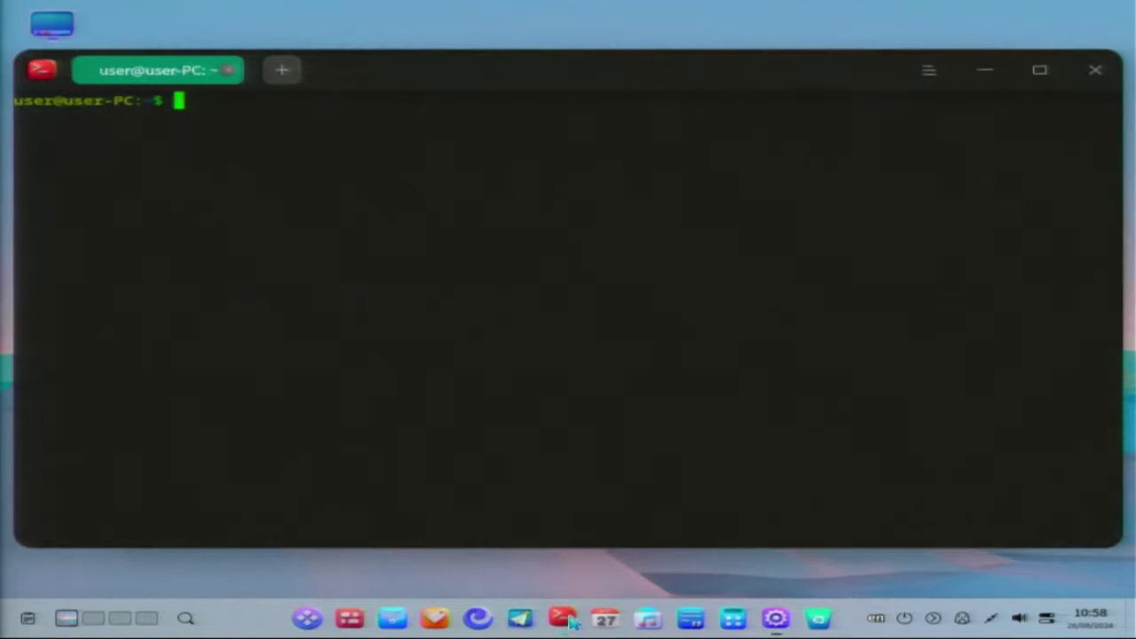
pyautogui.click(1091, 71)
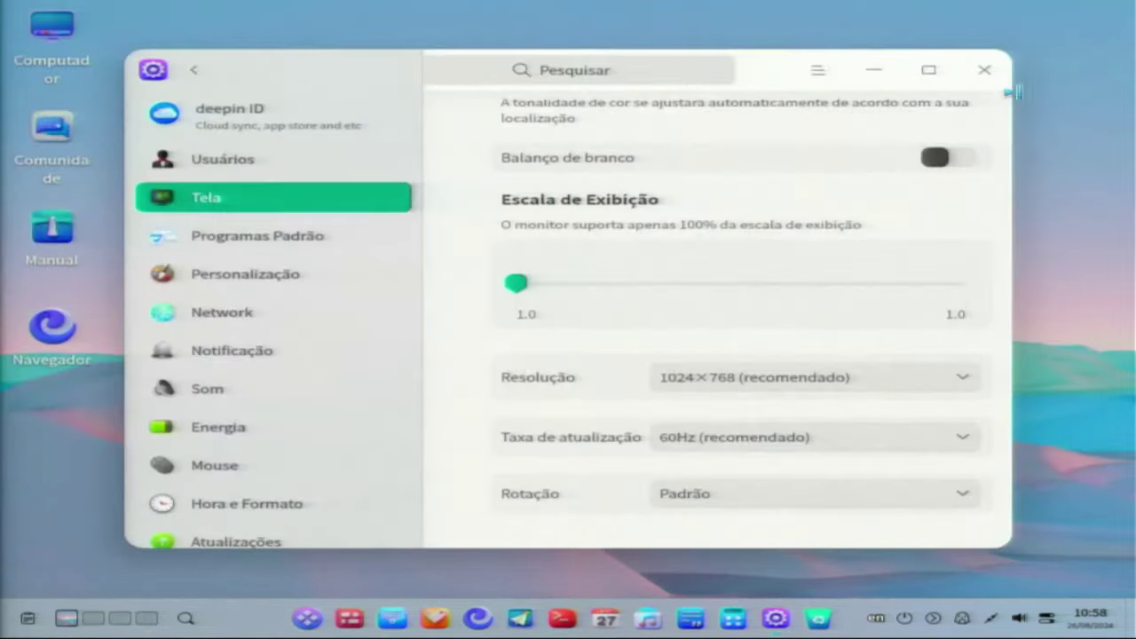
# Step: Maximize the Personalização page and set the appearance to Escuro
pyautogui.click(245, 277)
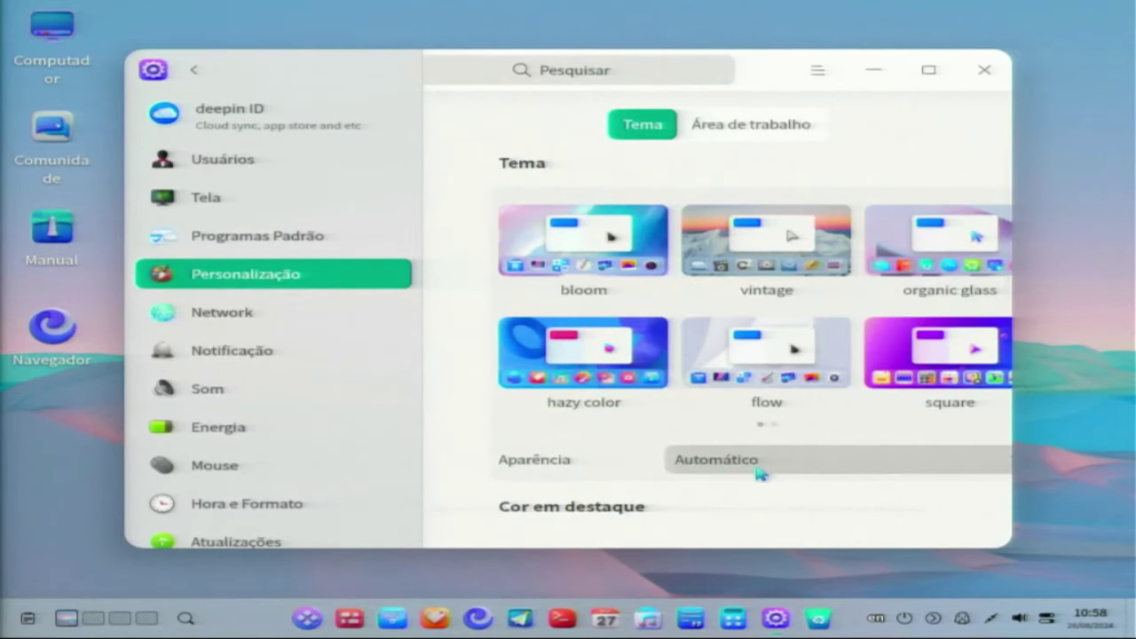
pyautogui.click(928, 69)
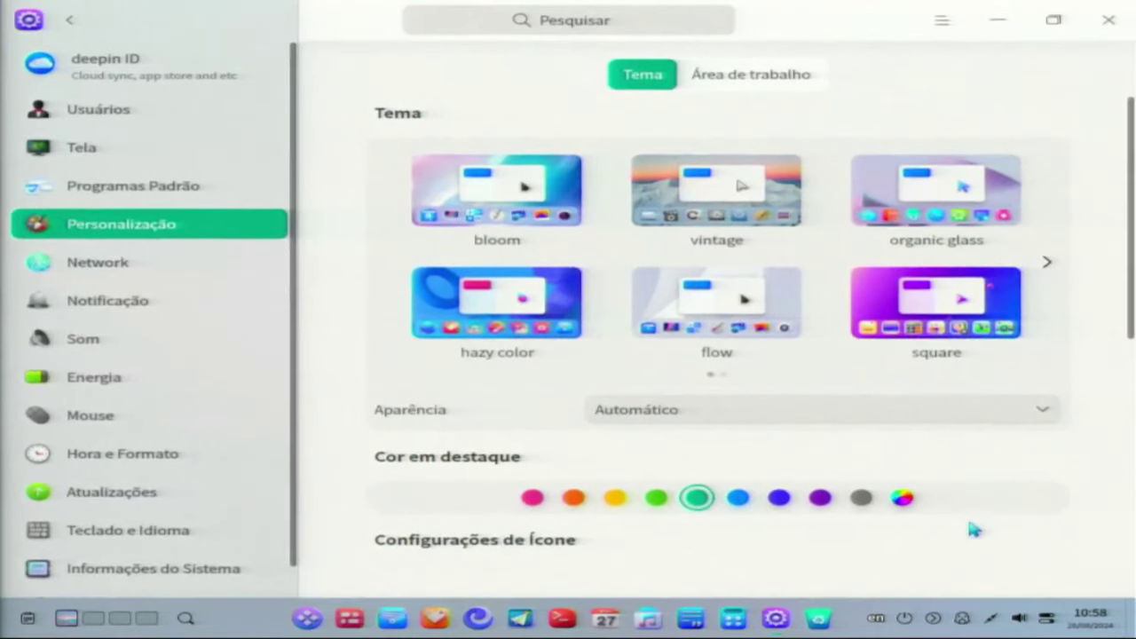
pyautogui.click(895, 412)
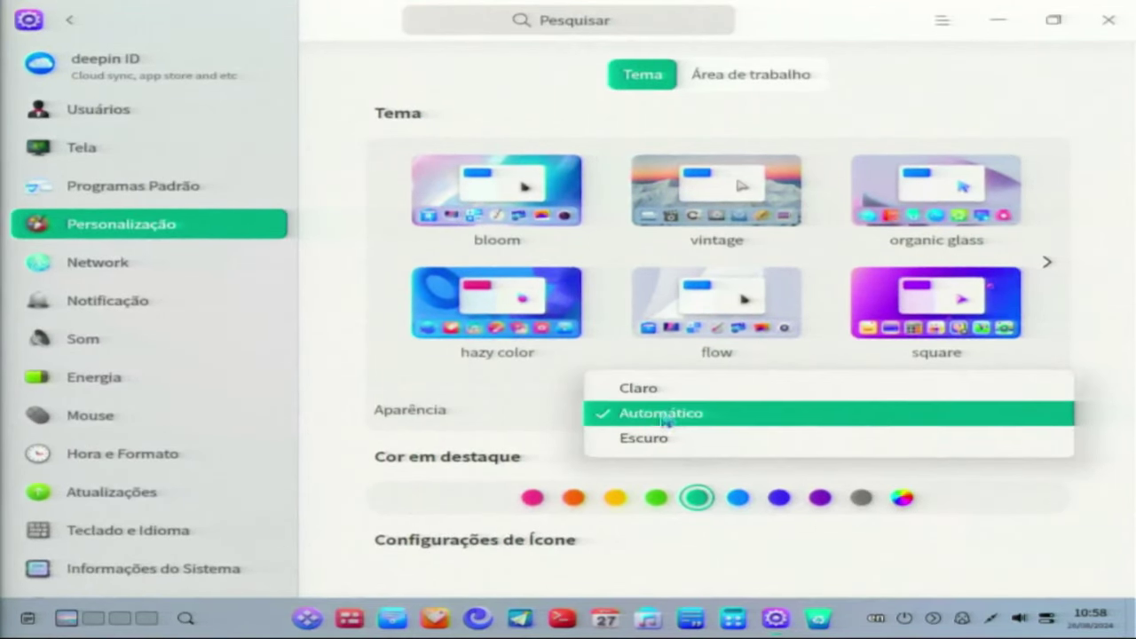
pyautogui.click(644, 435)
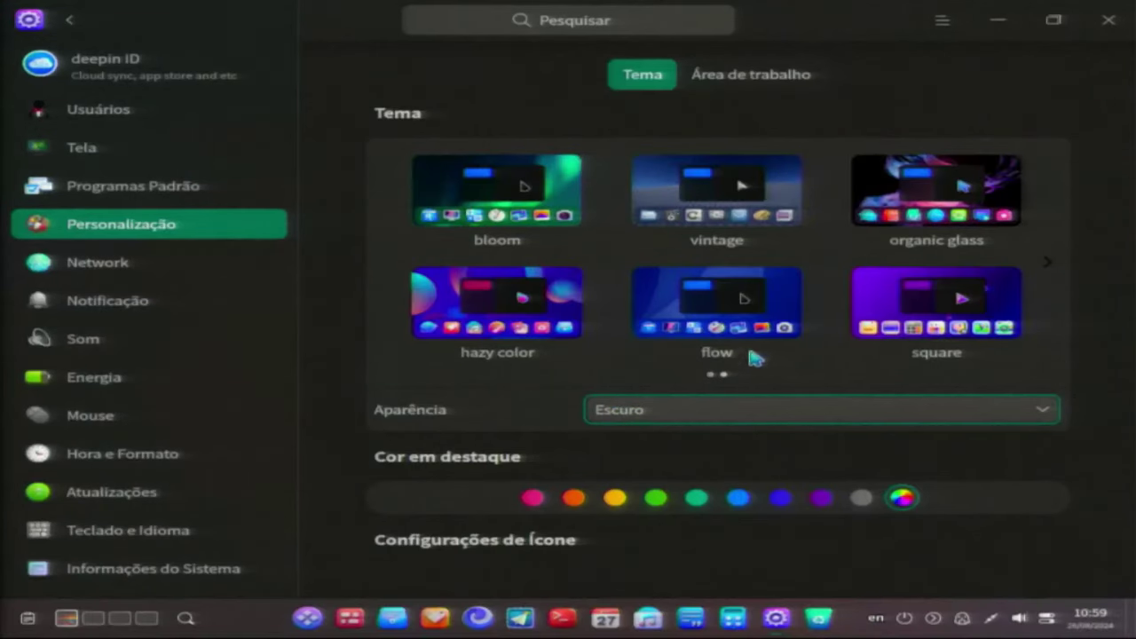
# Step: Preview the flow and vintage themes on the desktop, then apply organic glass
pyautogui.click(781, 302)
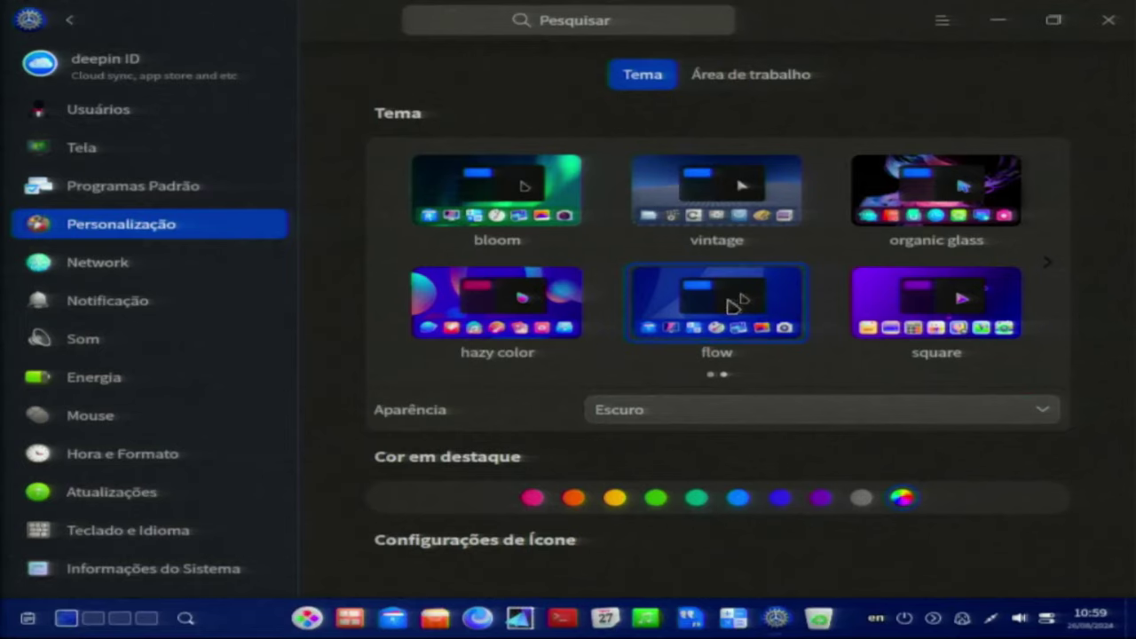
pyautogui.click(991, 25)
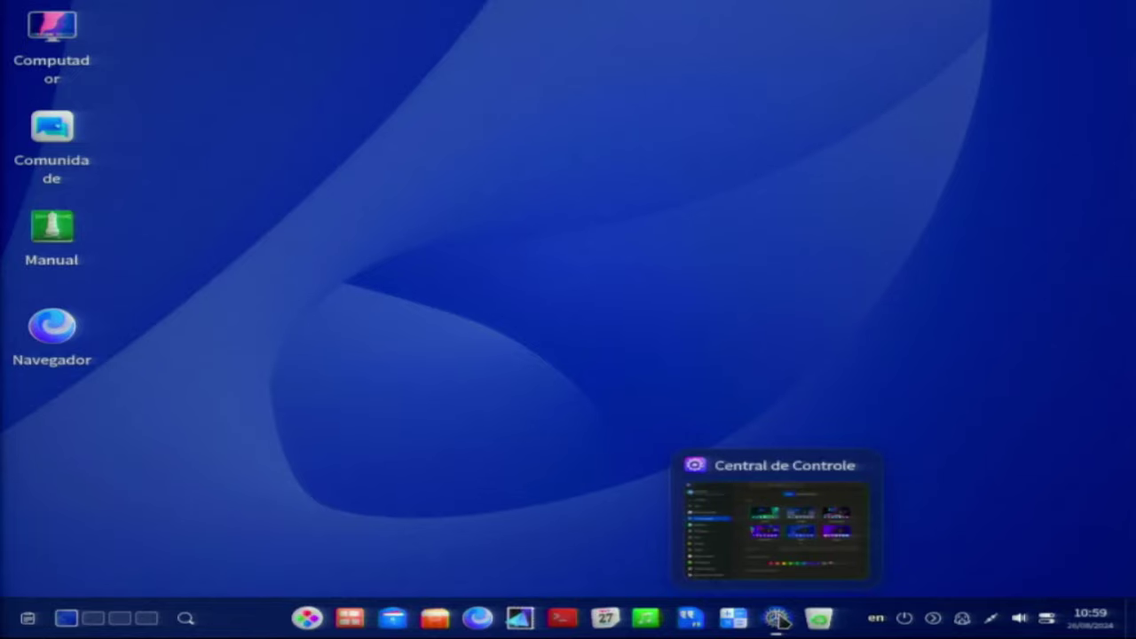
pyautogui.click(780, 620)
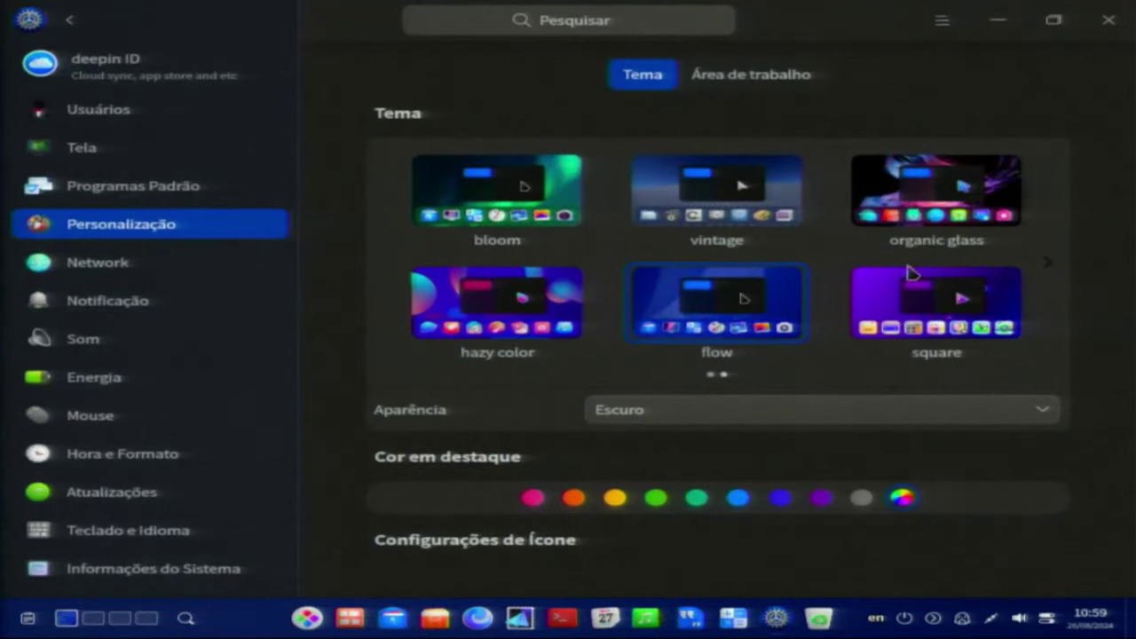
pyautogui.click(741, 196)
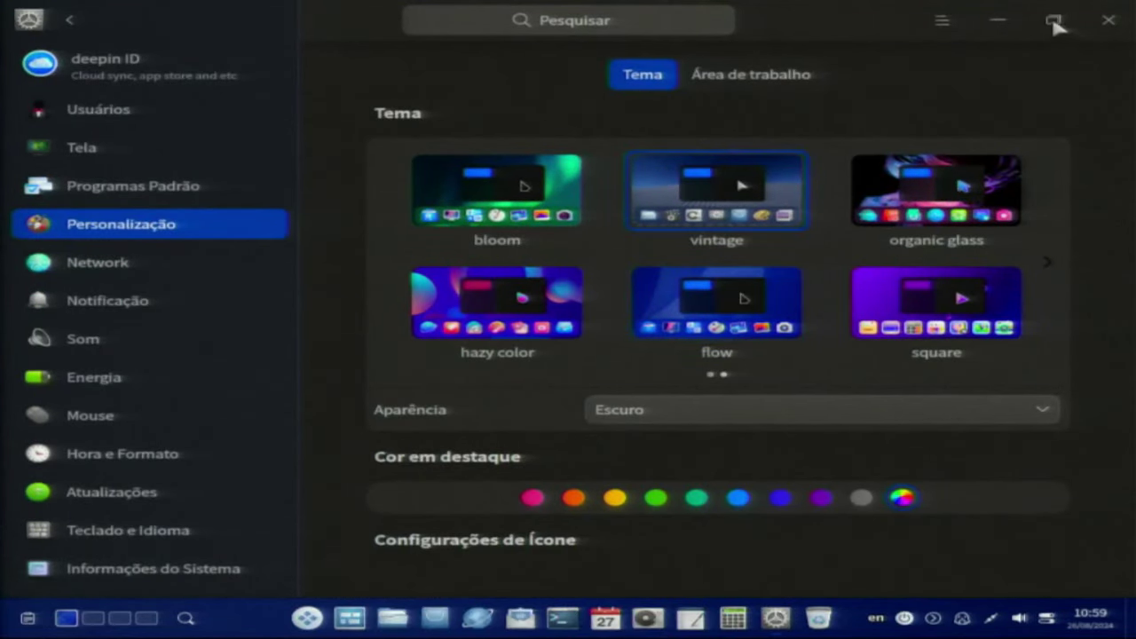
pyautogui.click(991, 20)
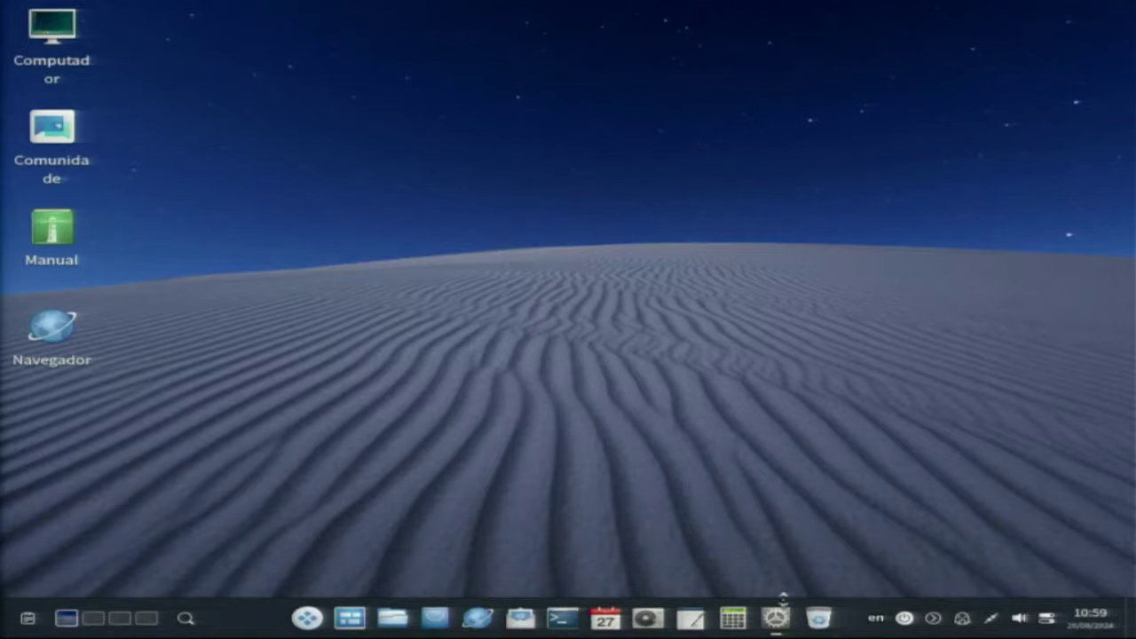
pyautogui.click(778, 618)
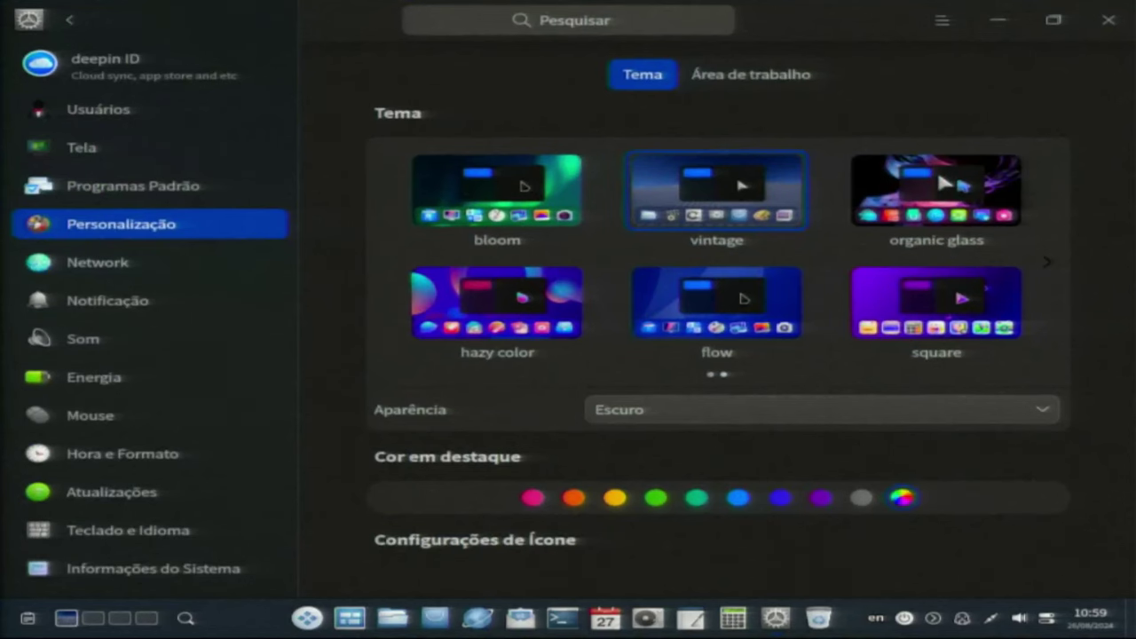
pyautogui.click(943, 182)
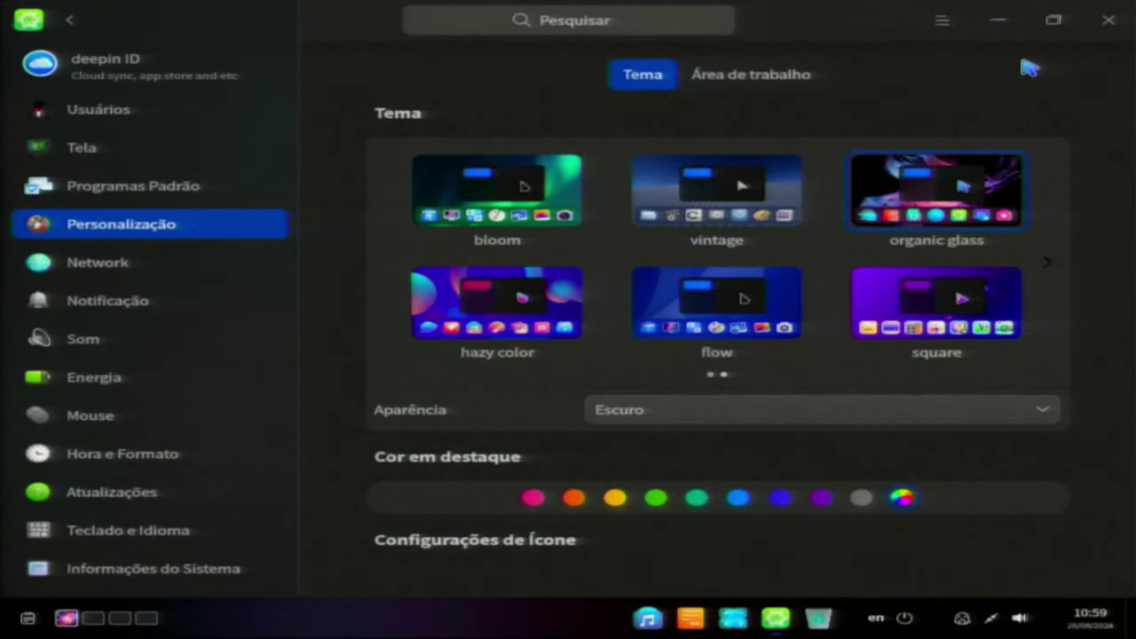
# Step: Open the input method settings from the 'en' keyboard tray indicator
pyautogui.click(1010, 21)
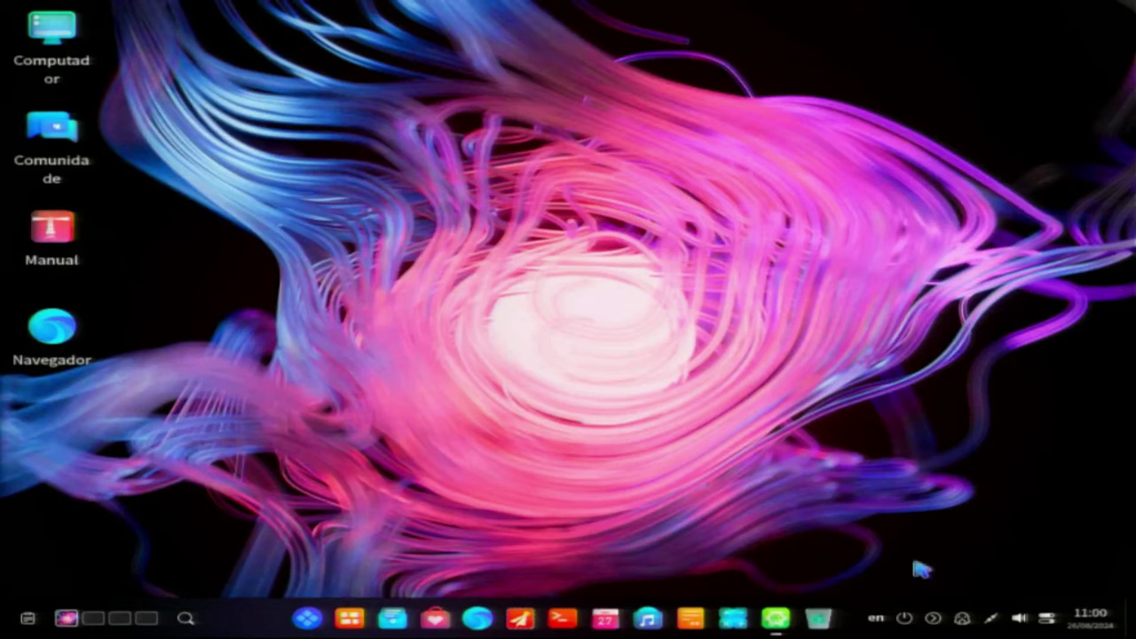
pyautogui.rightClick(877, 620)
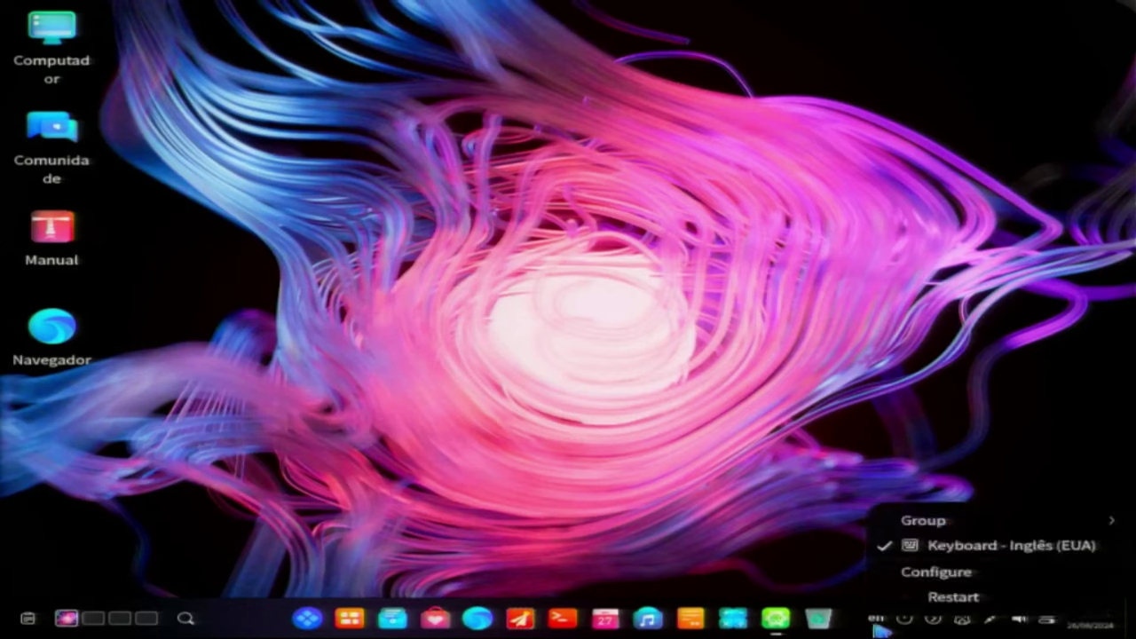
pyautogui.click(985, 558)
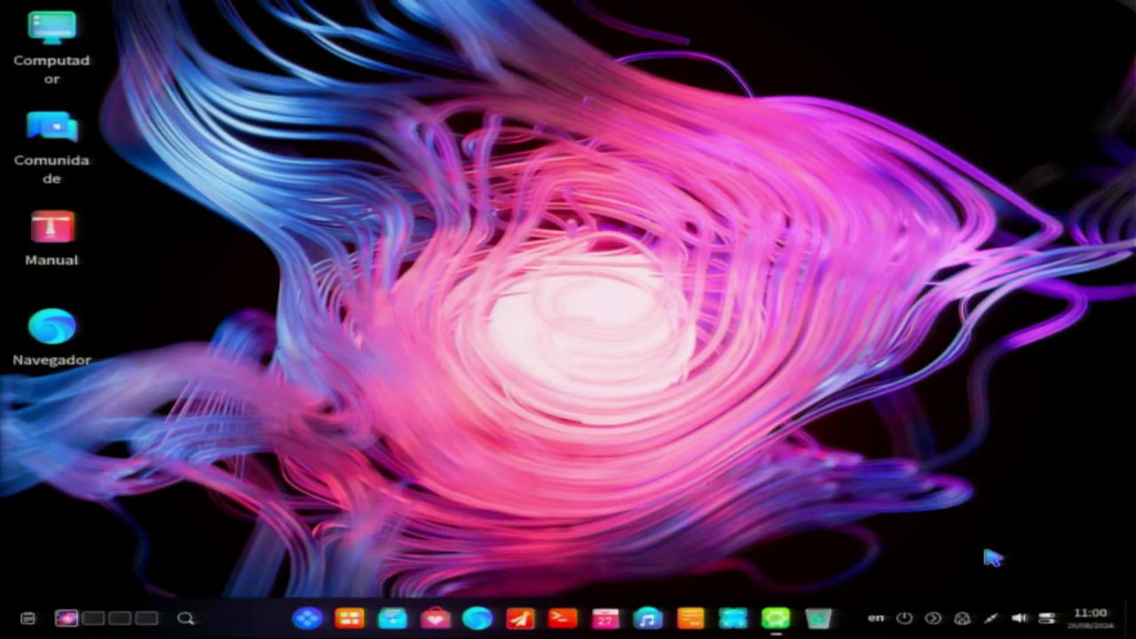
pyautogui.rightClick(880, 620)
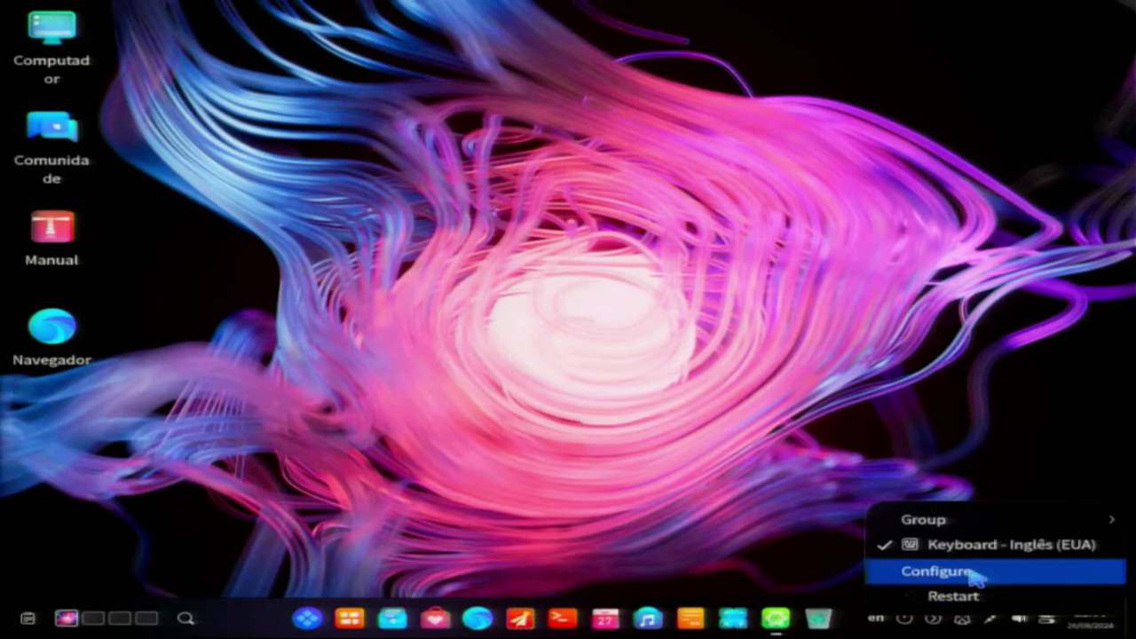
pyautogui.click(937, 570)
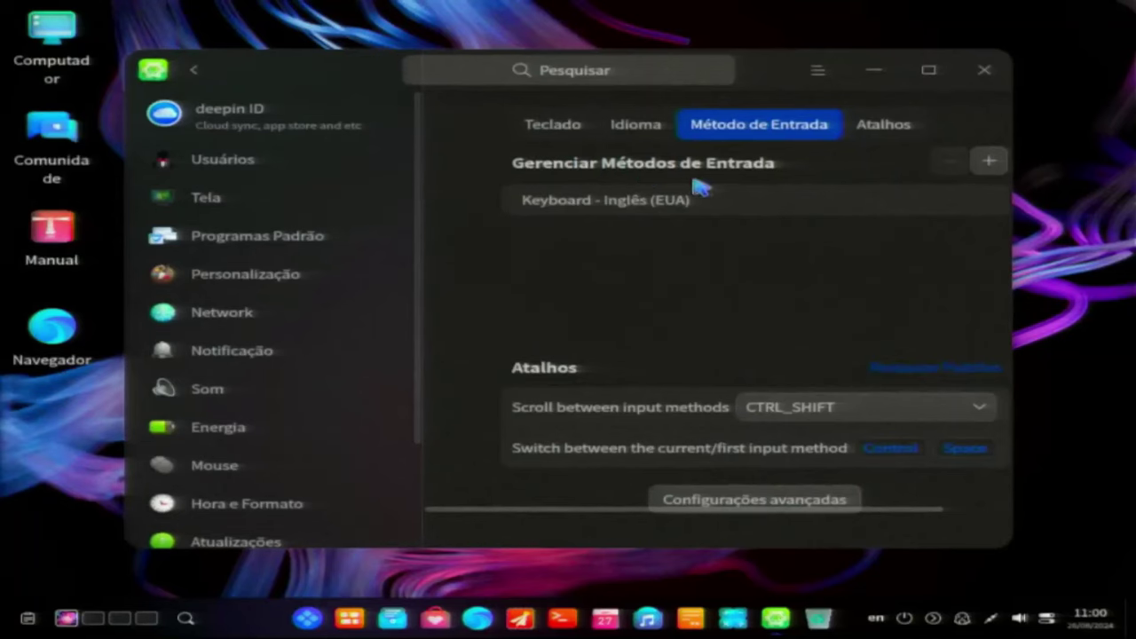
# Step: Add the Keyboard - Português (Brasil) layout to Gerenciar Métodos de Entrada
pyautogui.click(988, 162)
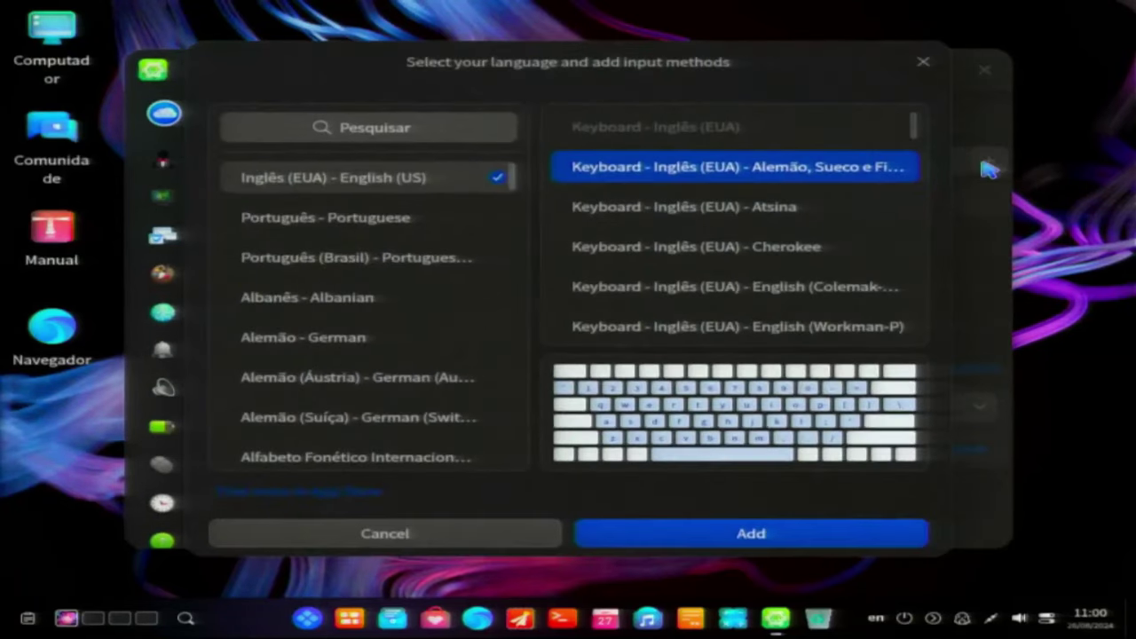
pyautogui.scroll(-3, 731, 264)
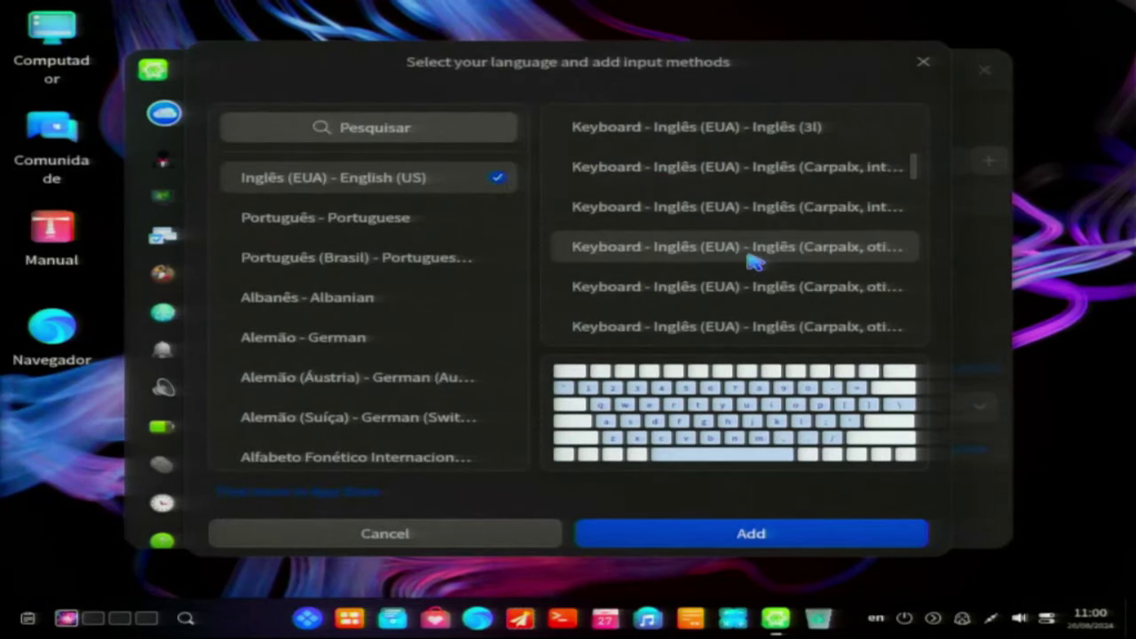
pyautogui.scroll(-5, 749, 251)
pyautogui.click(322, 259)
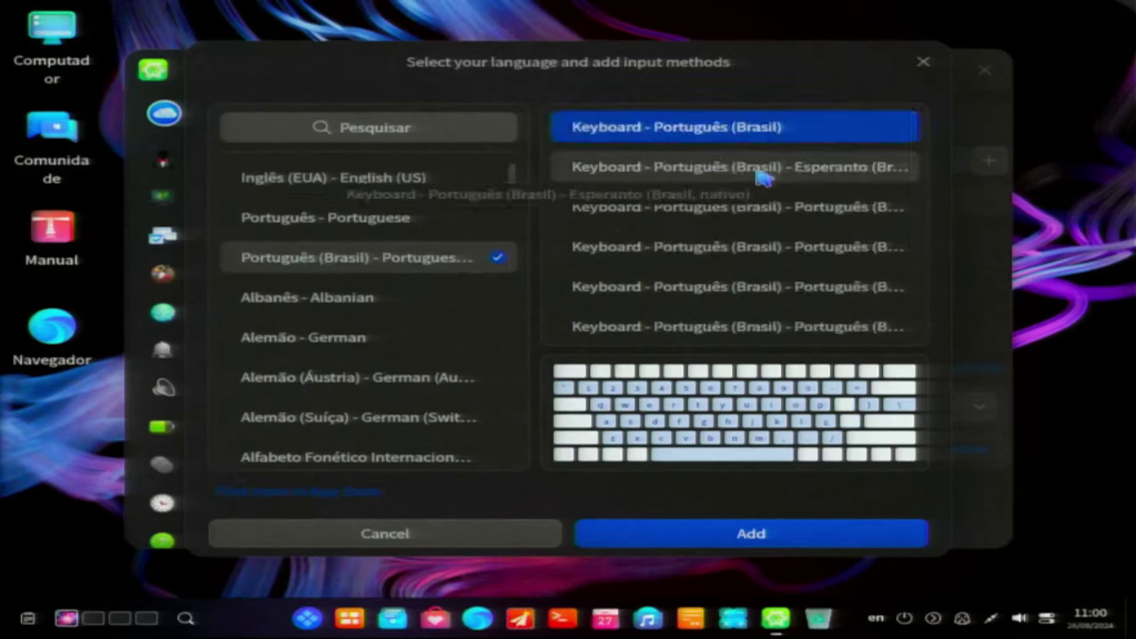
pyautogui.scroll(-2, 782, 293)
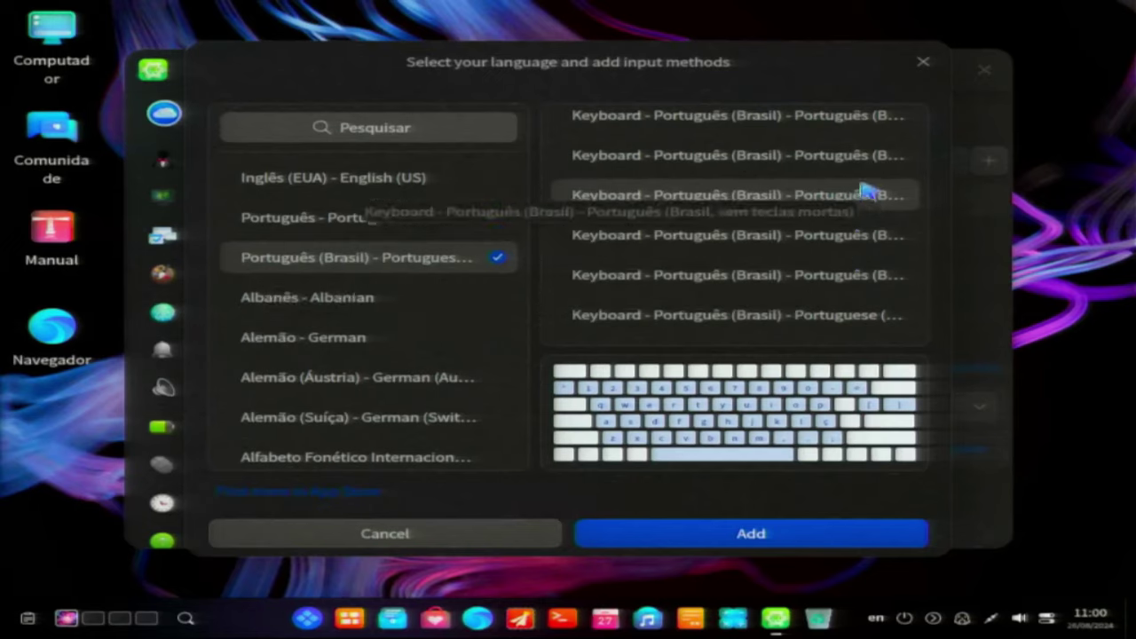
pyautogui.scroll(3, 859, 197)
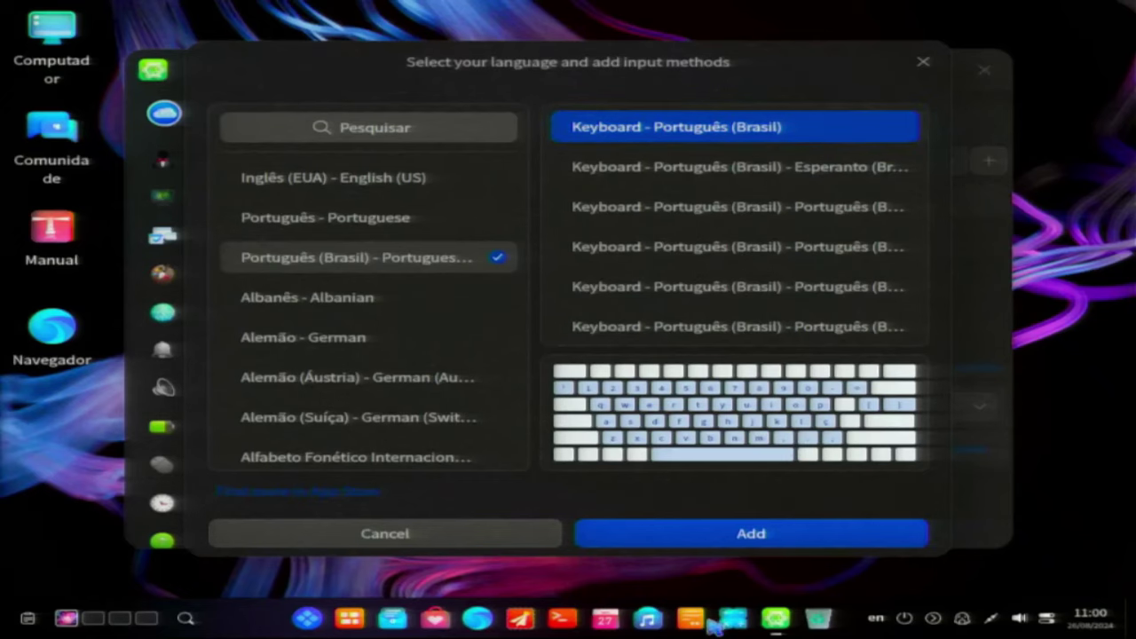
pyautogui.click(752, 541)
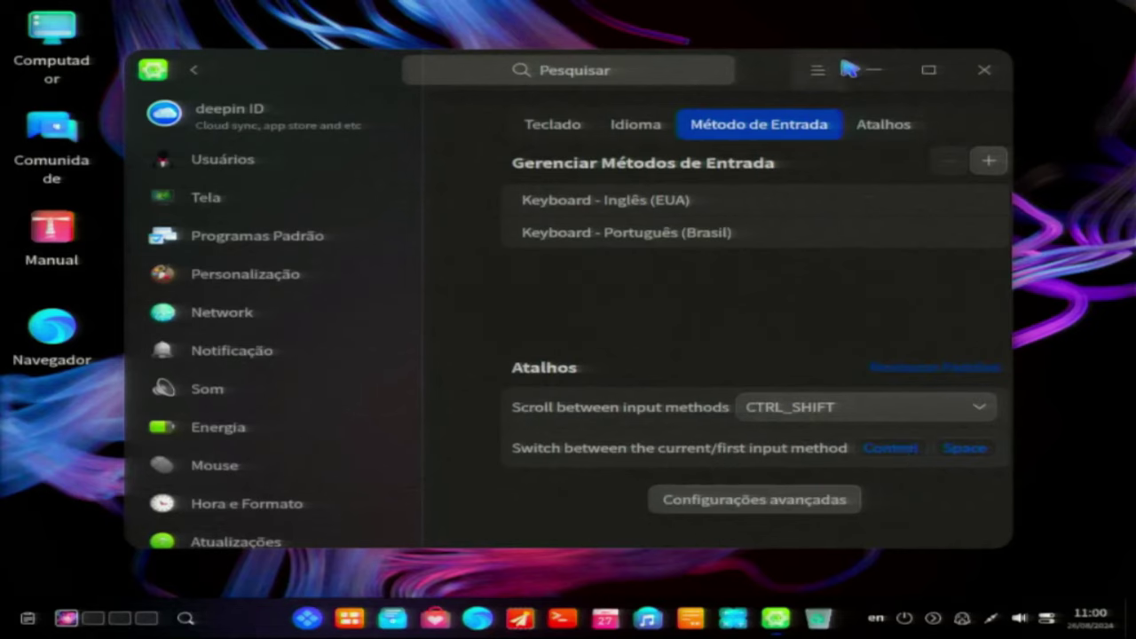
# Step: Switch on Não Perturbe in the Notificação settings to silence notifications from 22:00 to 7:00
pyautogui.click(292, 288)
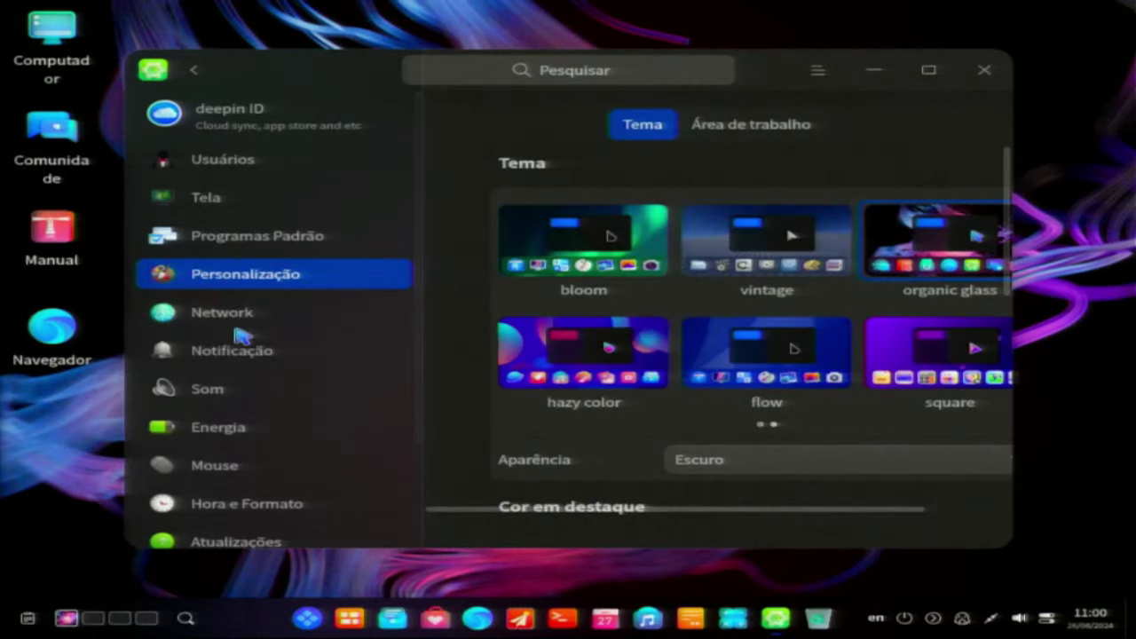
pyautogui.click(258, 355)
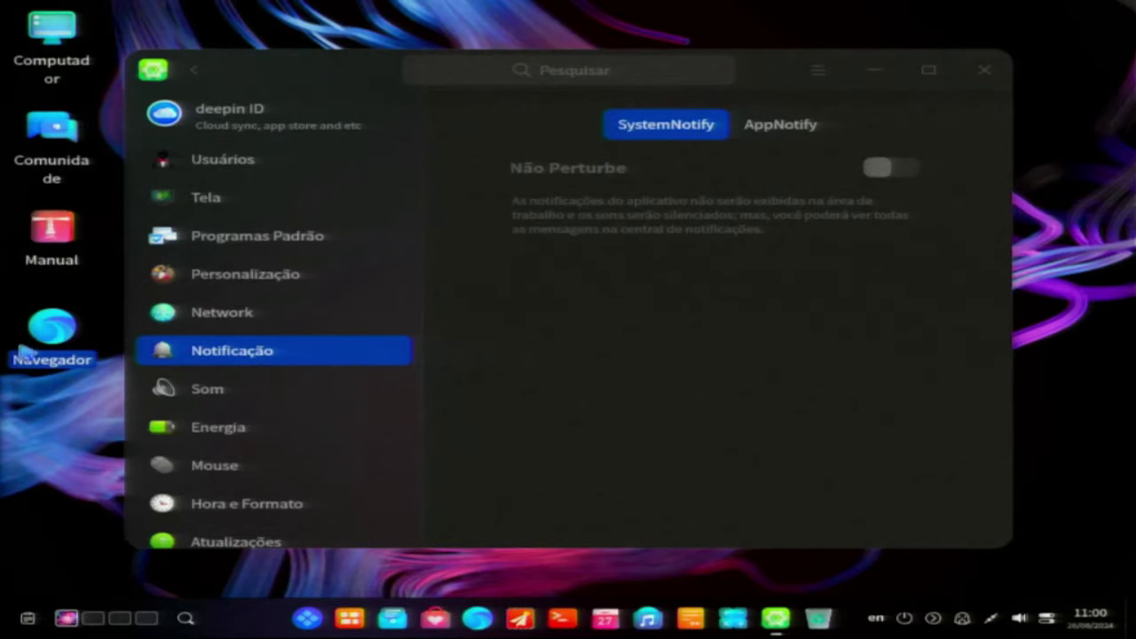
pyautogui.click(887, 169)
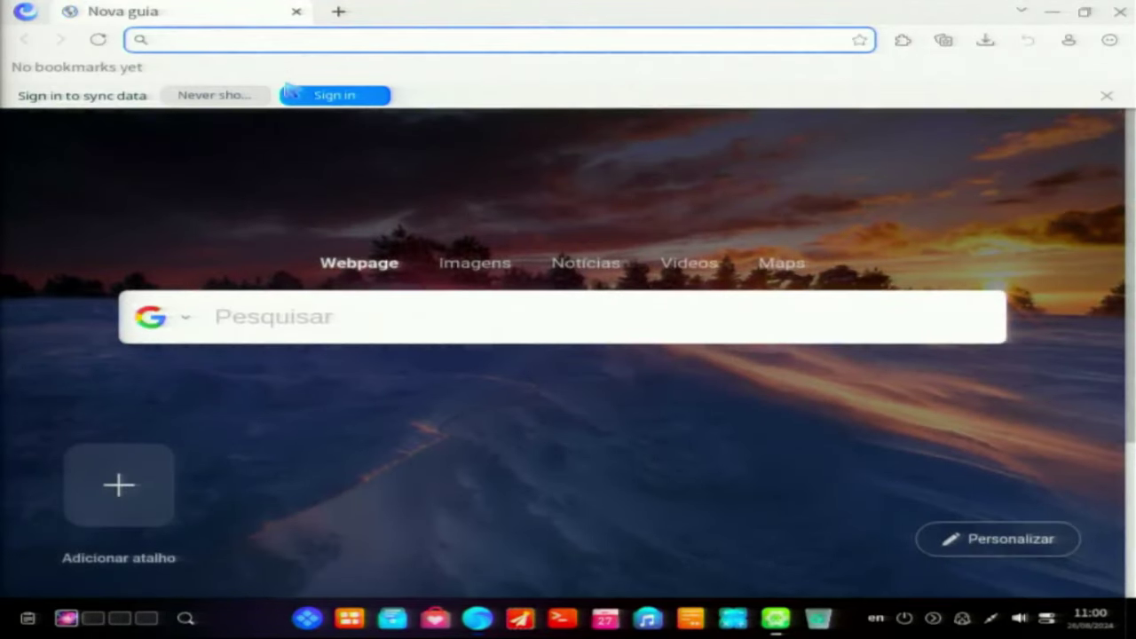
# Step: Open a new browser tab and search Google for 'navegador crome'
pyautogui.doubleClick(339, 12)
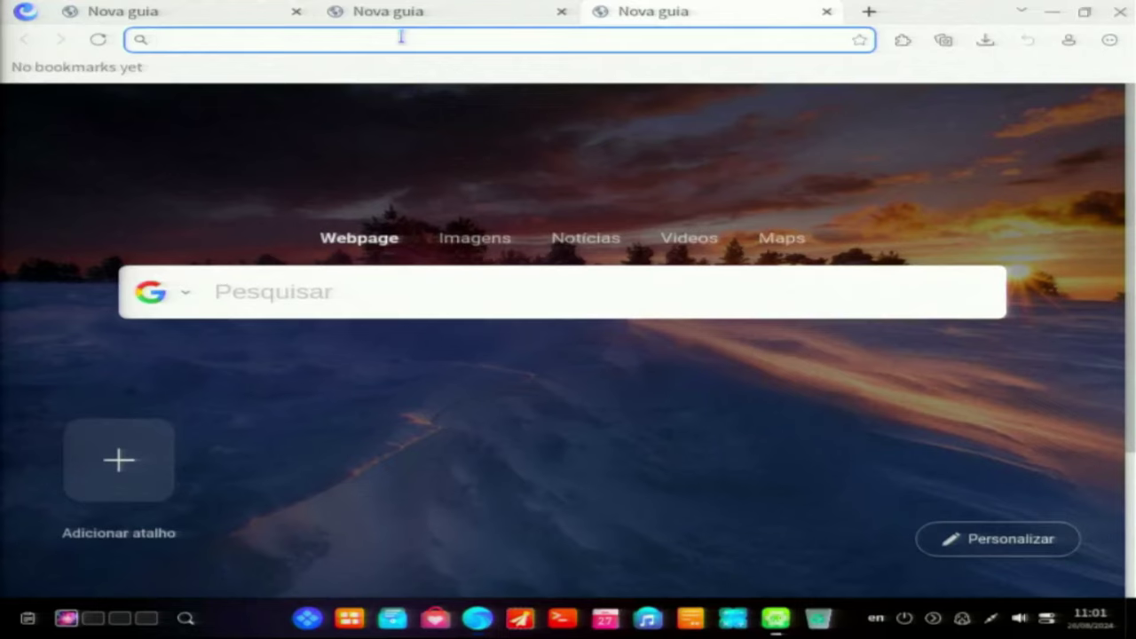
pyautogui.write('naveg')
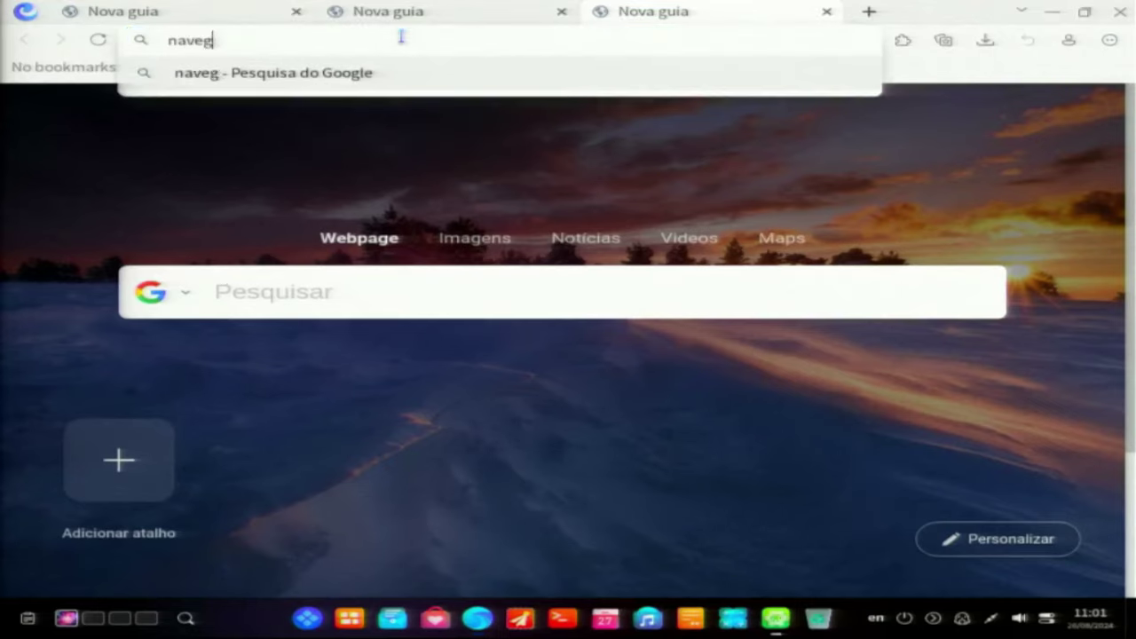
pyautogui.write('ador')
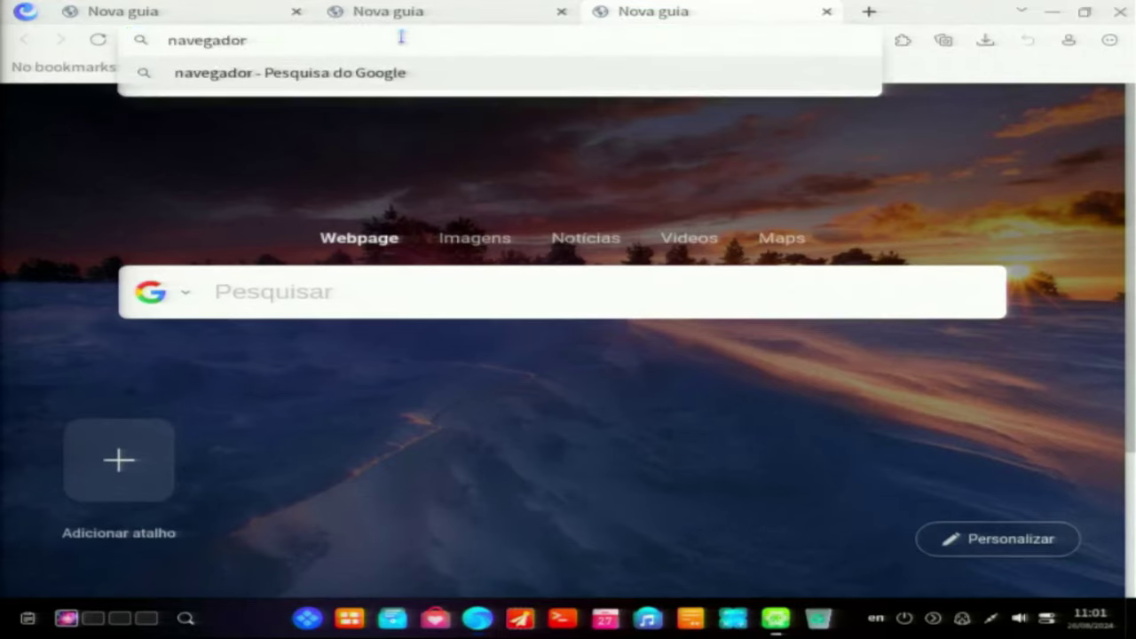
pyautogui.write(' crome')
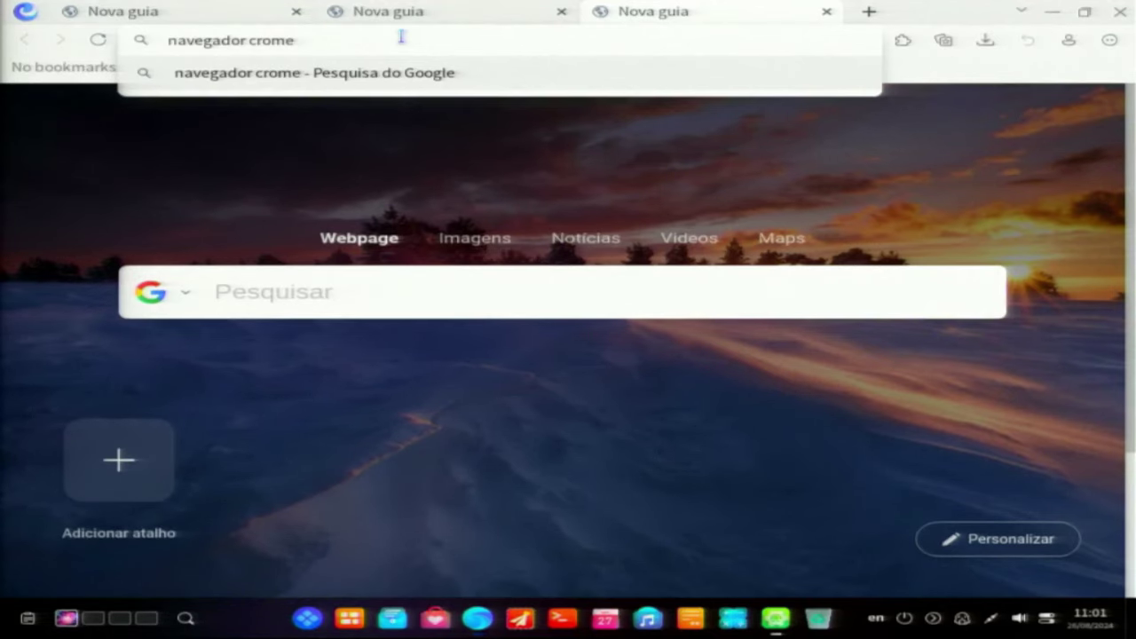
pyautogui.press('Return')
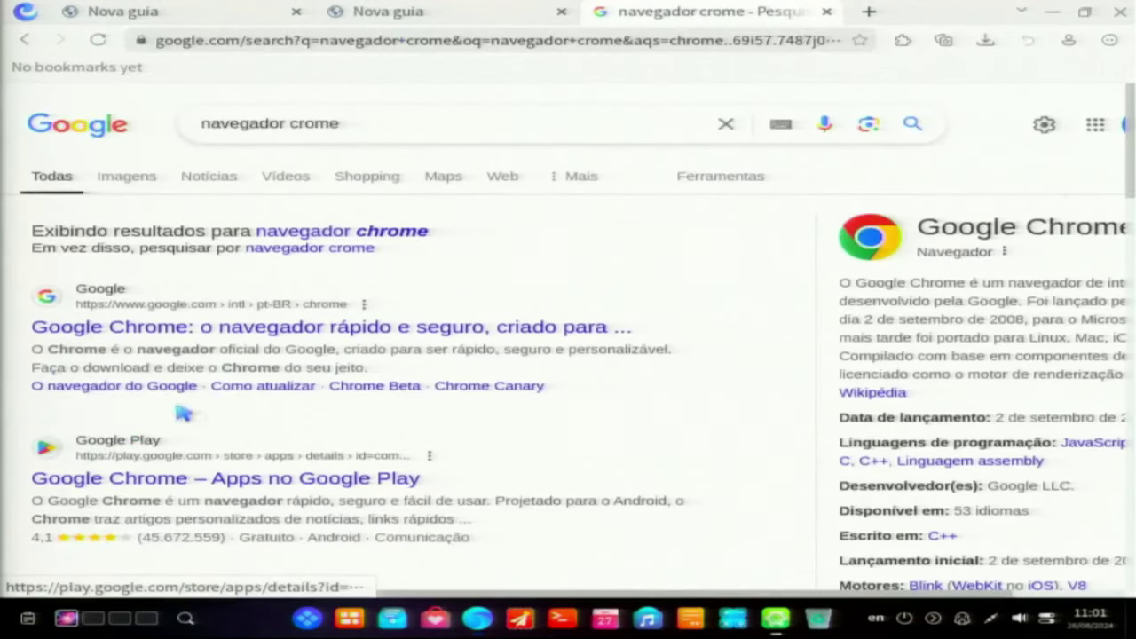
# Step: From the Google Chrome result, accept and download the 64-bit .deb package, then open the launcher
pyautogui.click(266, 342)
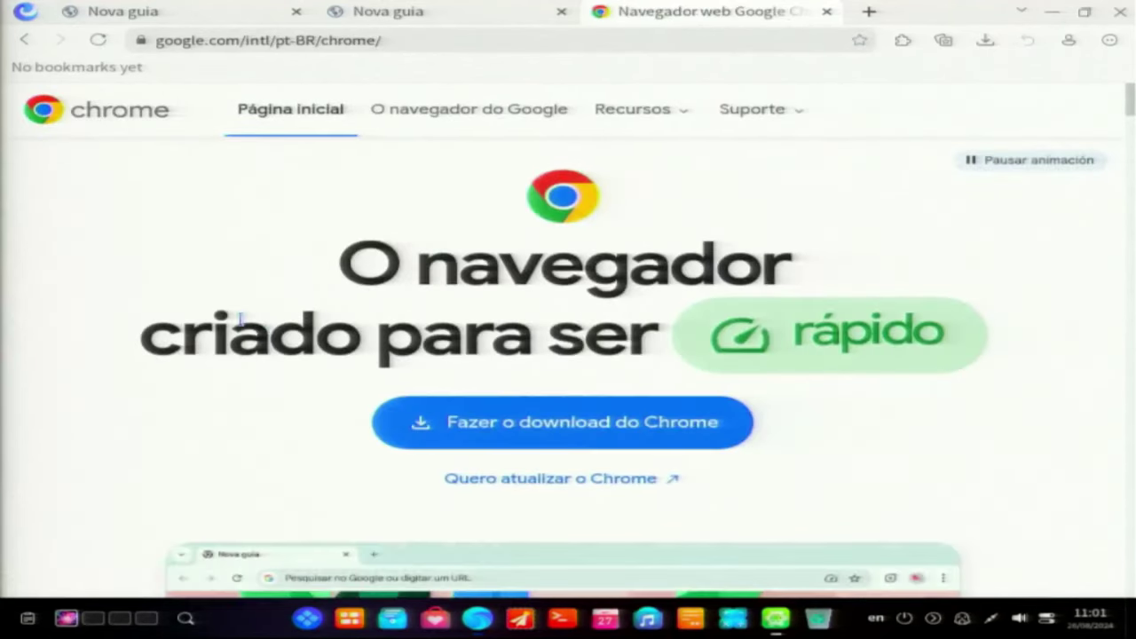
pyautogui.click(555, 423)
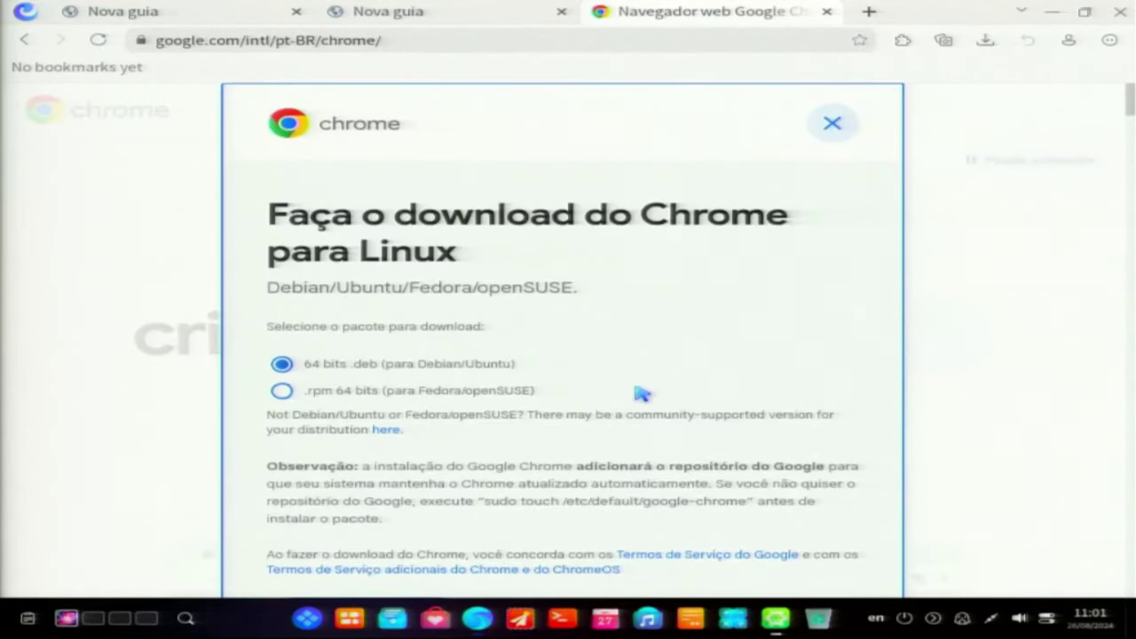
pyautogui.scroll(-4, 675, 404)
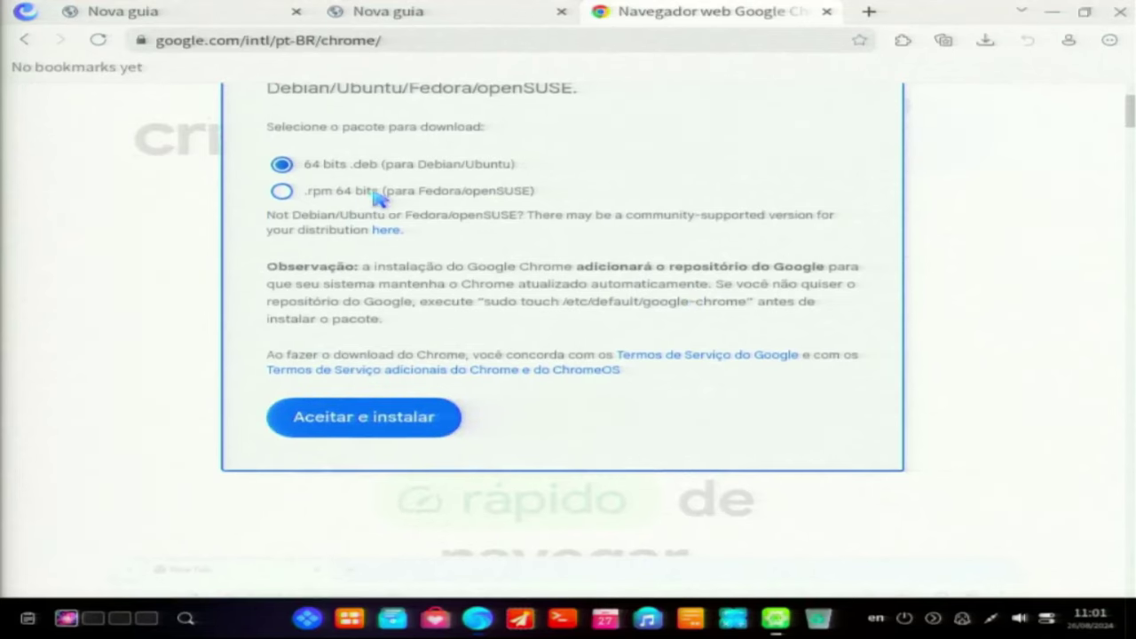
pyautogui.click(393, 421)
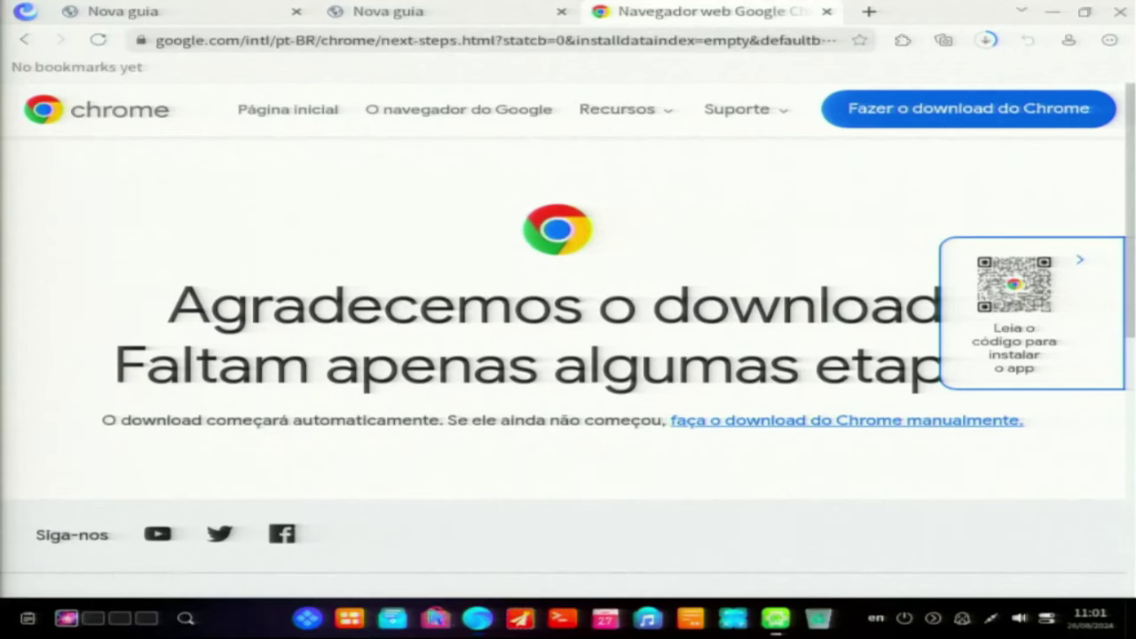
pyautogui.click(309, 621)
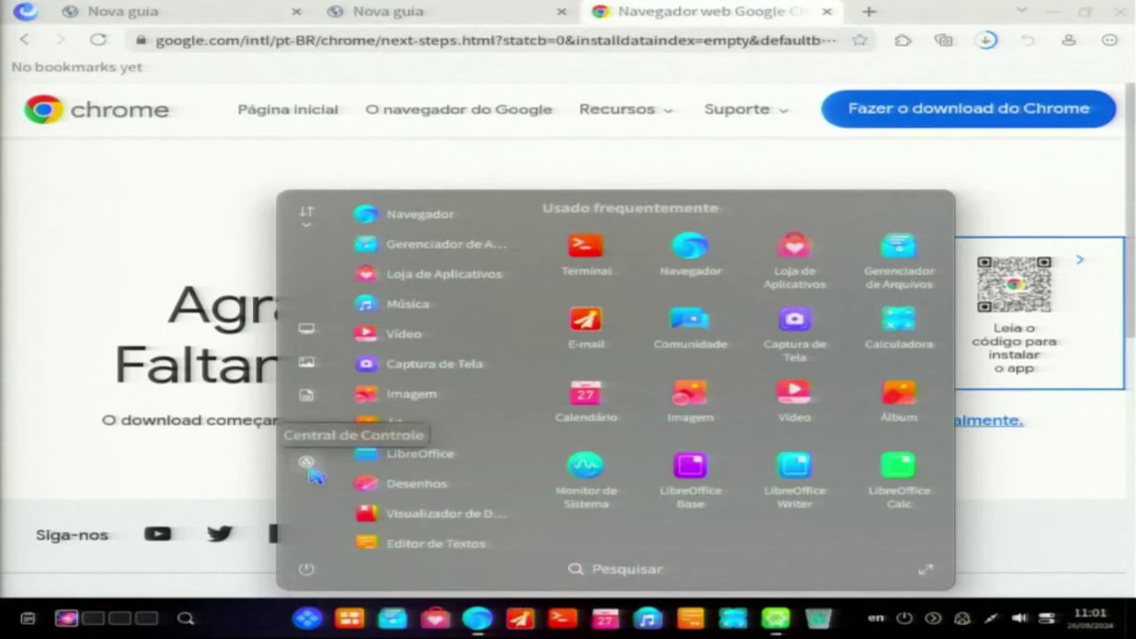
# Step: Launch Monitor de Sistema and sort running applications by memory, then by upload rate
pyautogui.click(601, 487)
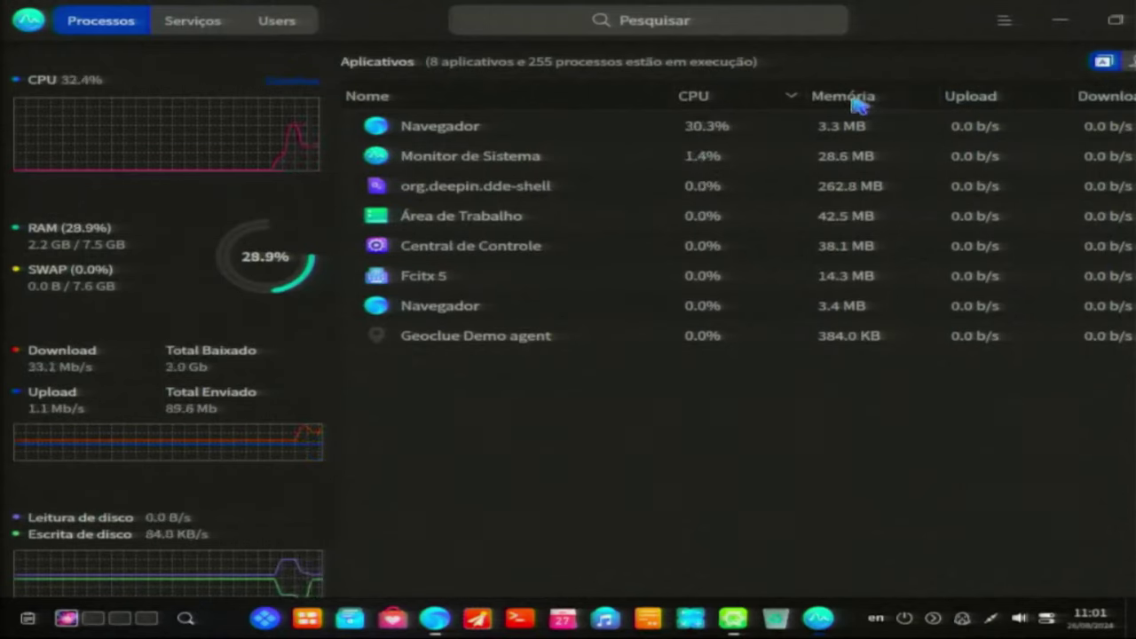
pyautogui.click(857, 100)
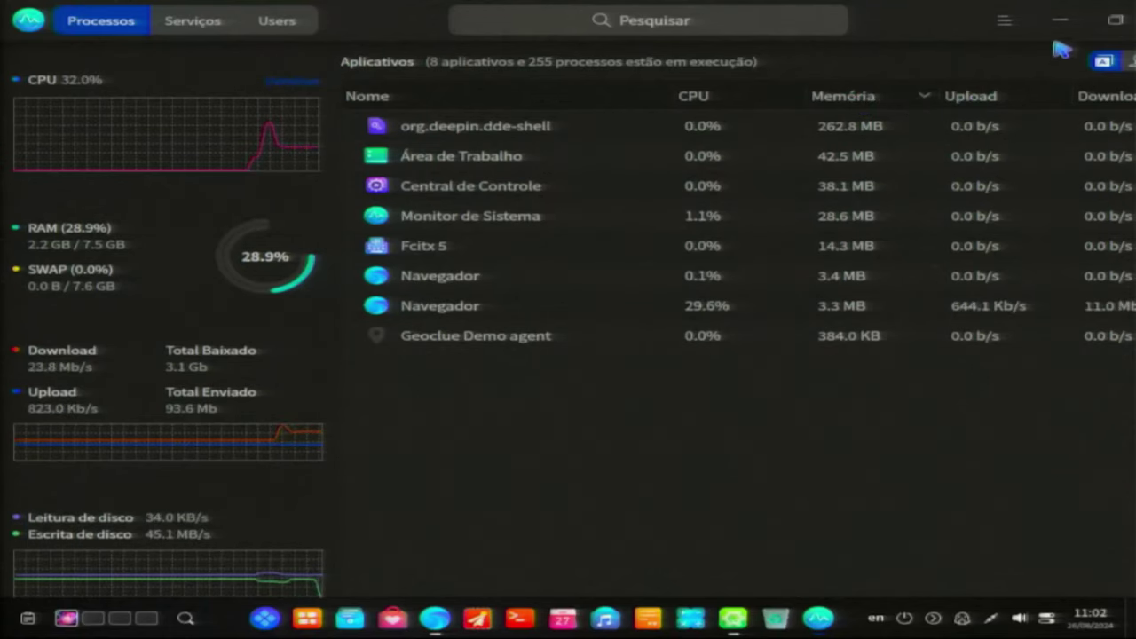
pyautogui.click(1123, 22)
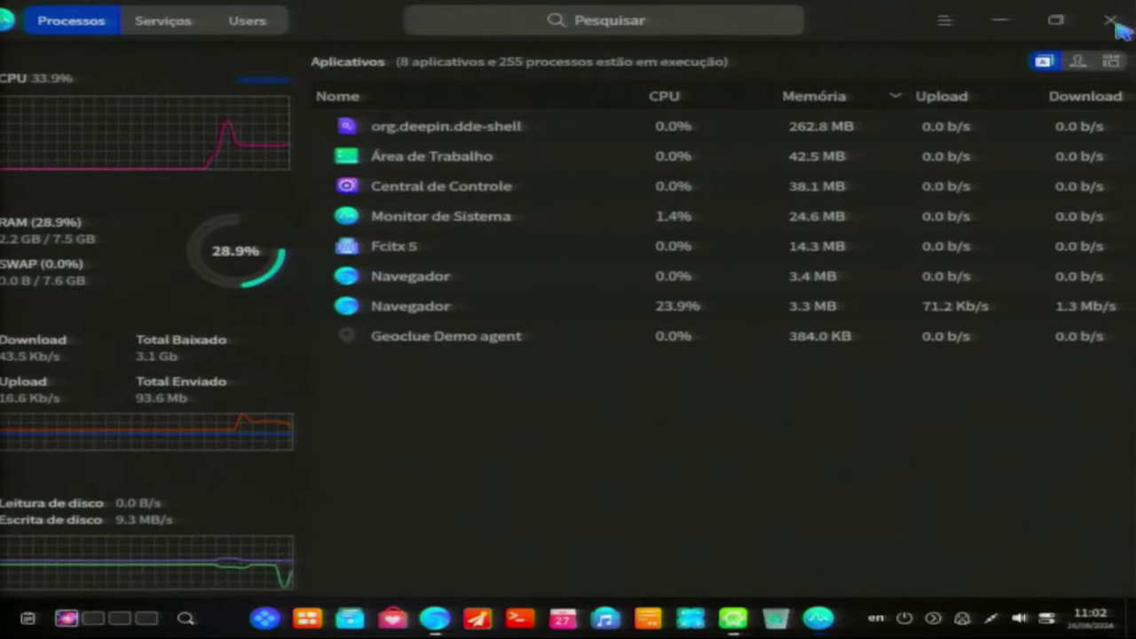
pyautogui.click(934, 99)
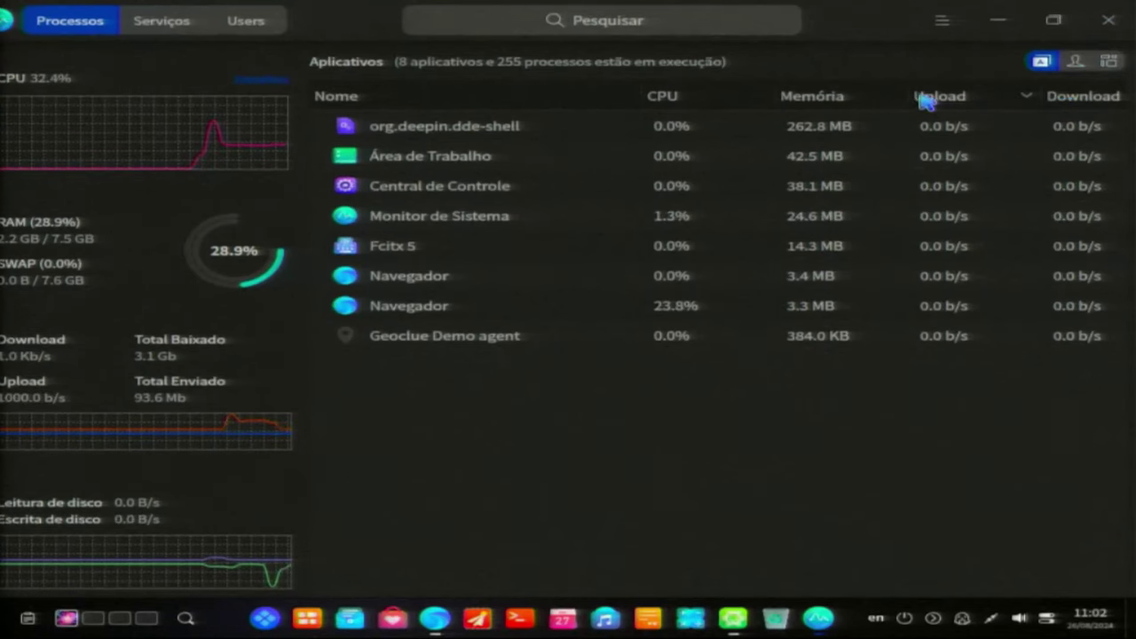
# Step: Review the disk activity and network interface details in System Monitor
pyautogui.click(232, 557)
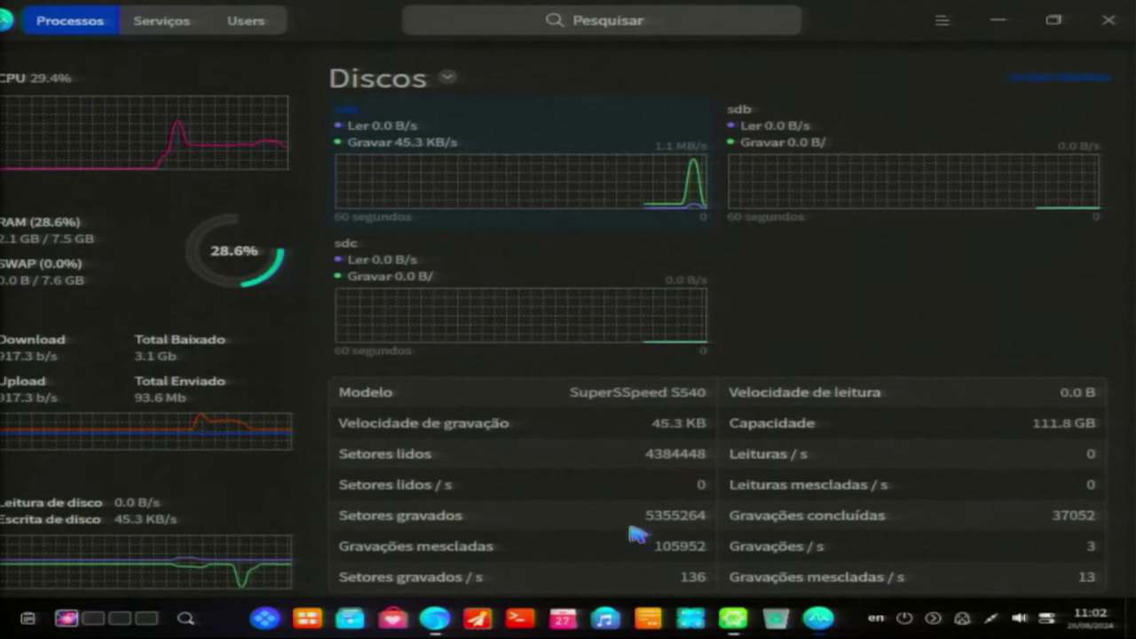
pyautogui.click(240, 423)
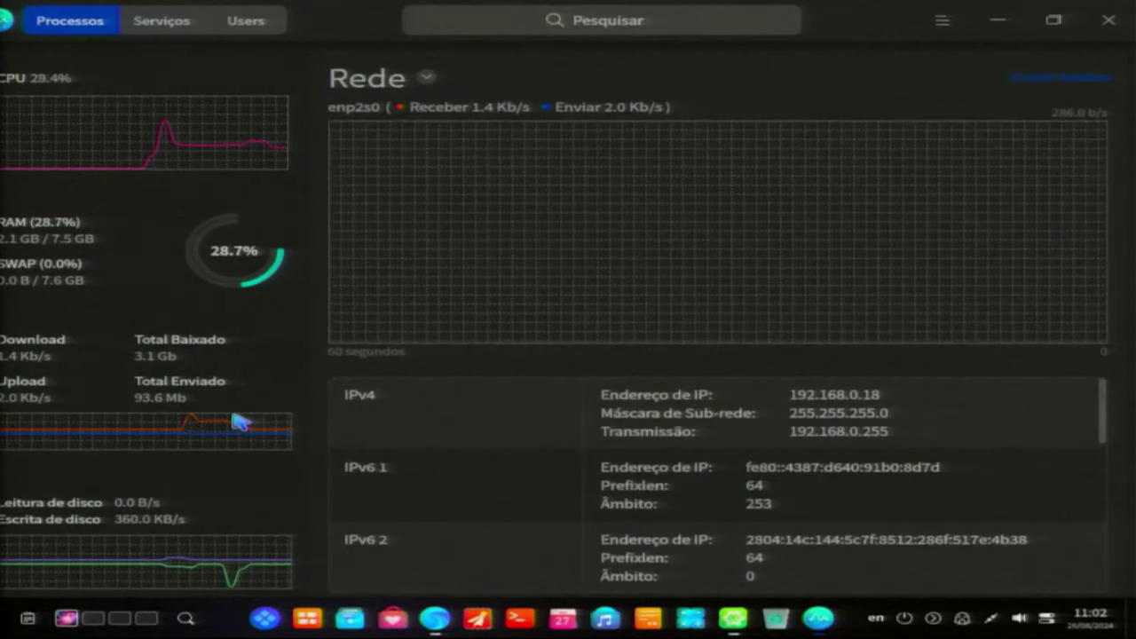
pyautogui.scroll(-5, 946, 537)
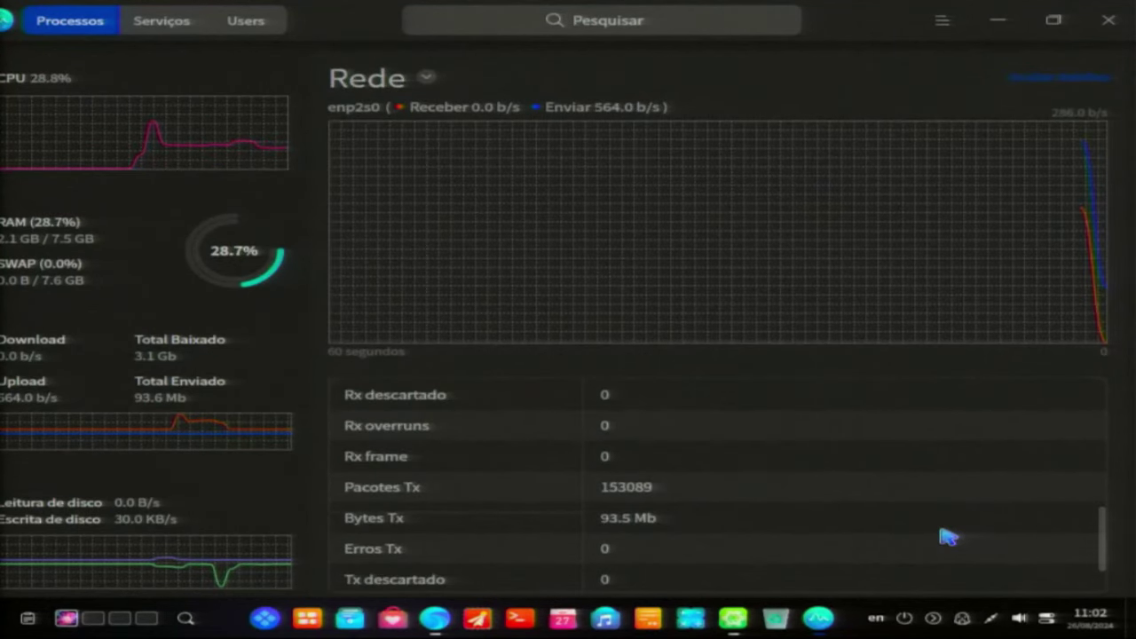
pyautogui.scroll(2, 948, 536)
pyautogui.scroll(-3, 948, 536)
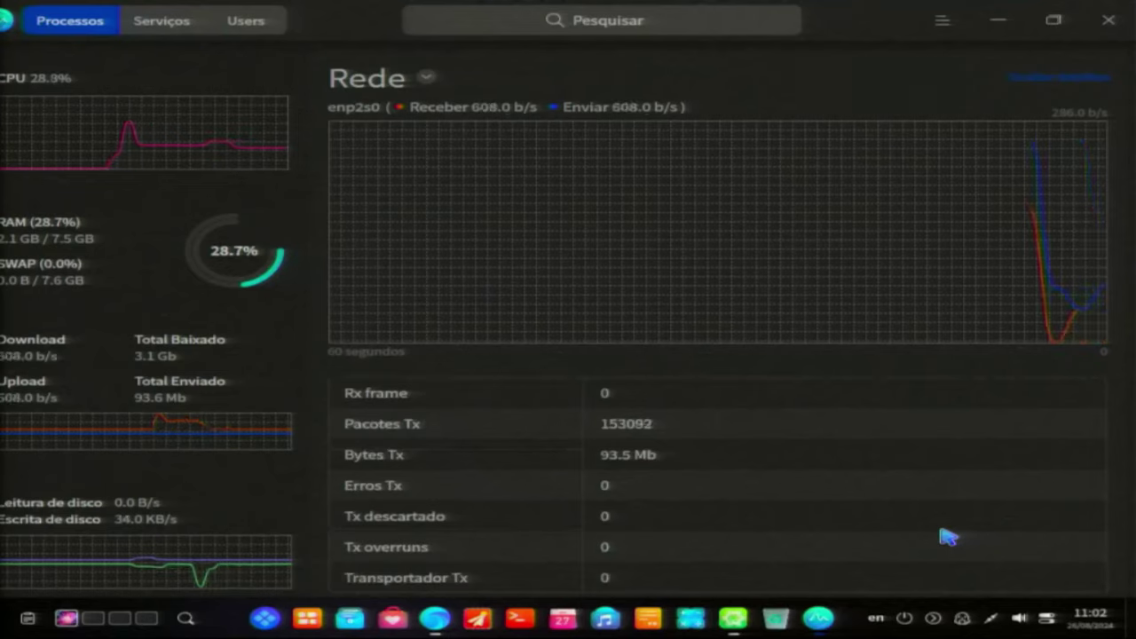
pyautogui.scroll(3, 948, 536)
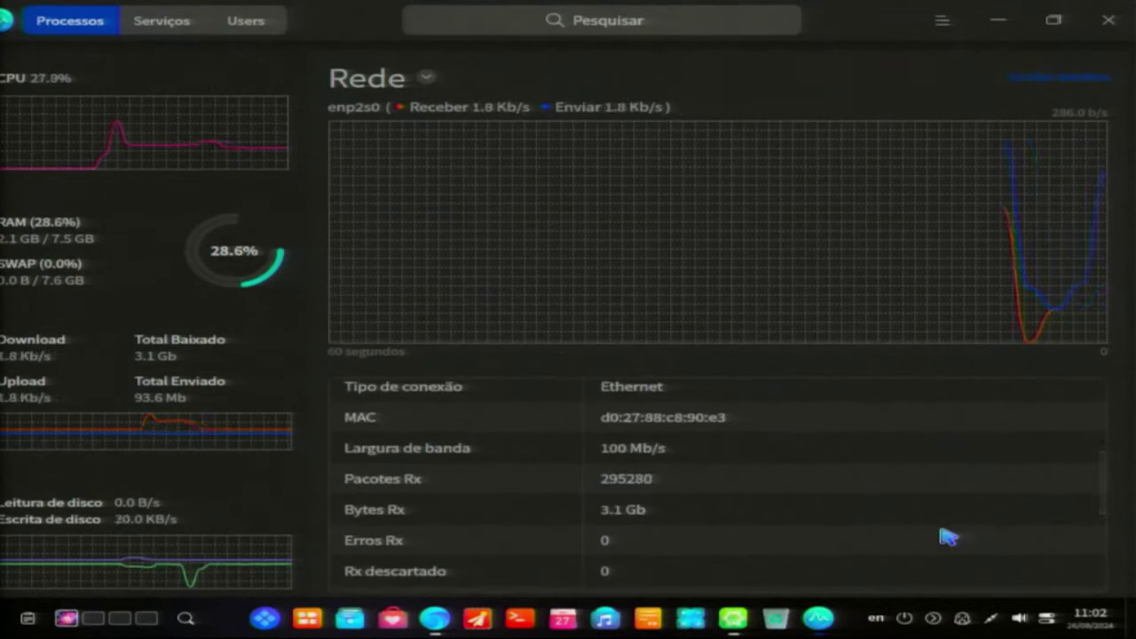
pyautogui.scroll(3, 946, 538)
pyautogui.scroll(-1, 906, 524)
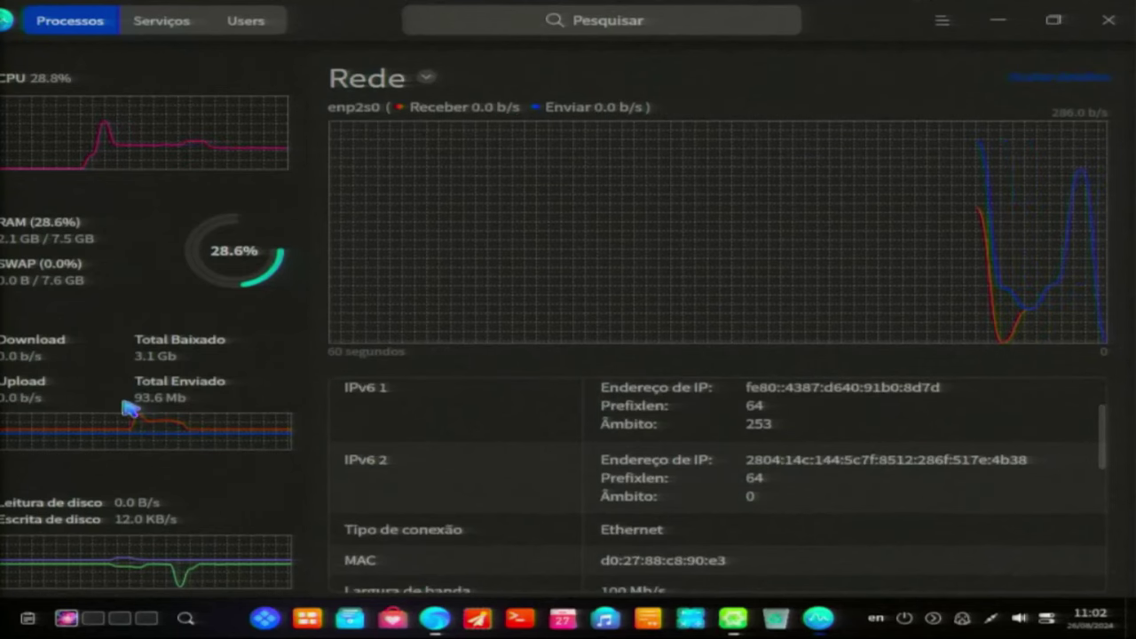
# Step: Maximize the window, check network and CPU details, and finish on Memória showing 2.1 GB of 7.5 GB
pyautogui.click(111, 264)
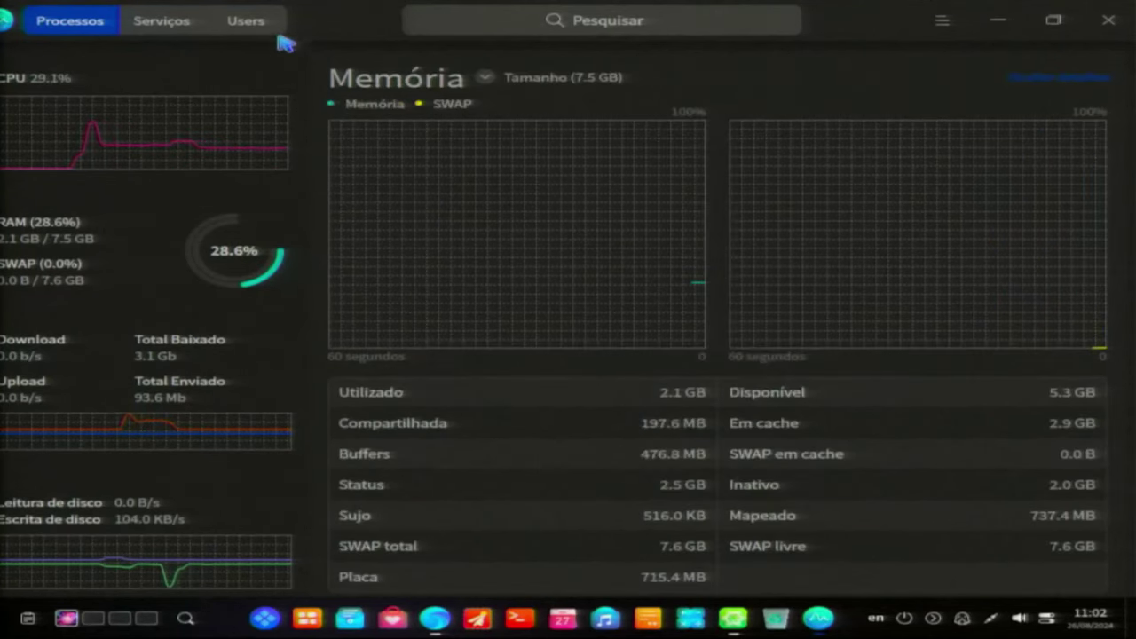
pyautogui.click(1052, 19)
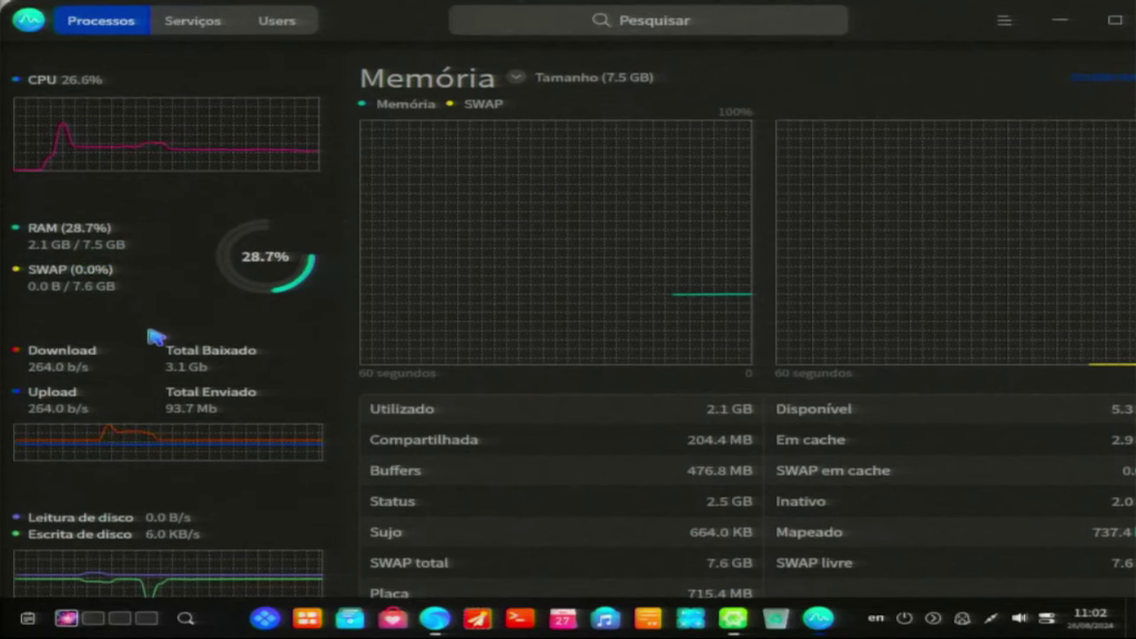
pyautogui.click(149, 402)
pyautogui.click(182, 144)
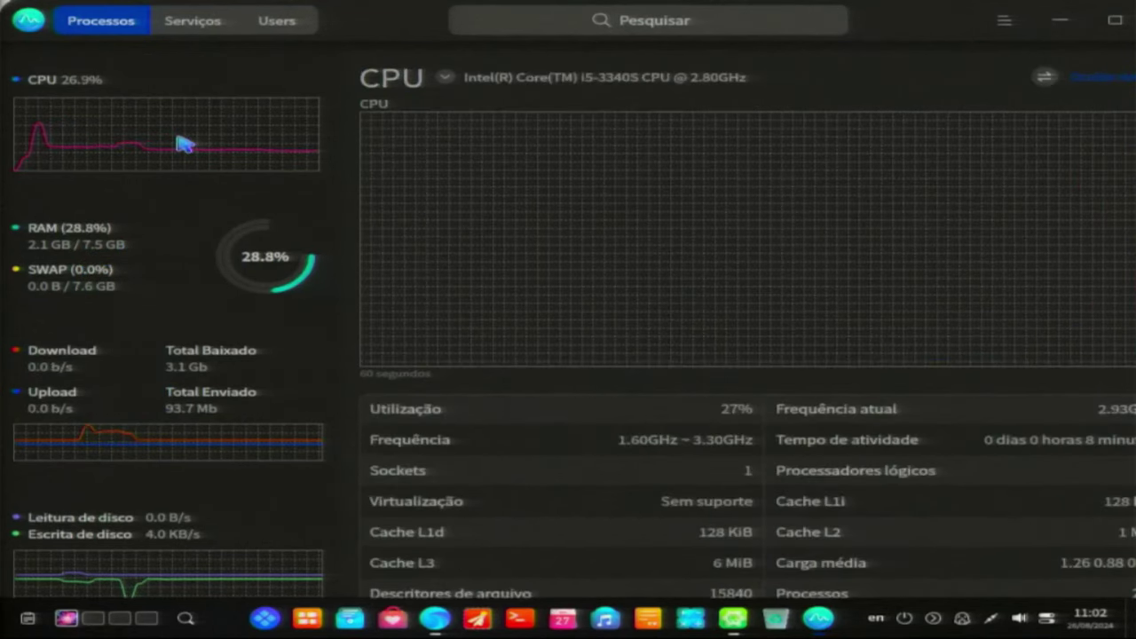
pyautogui.click(169, 411)
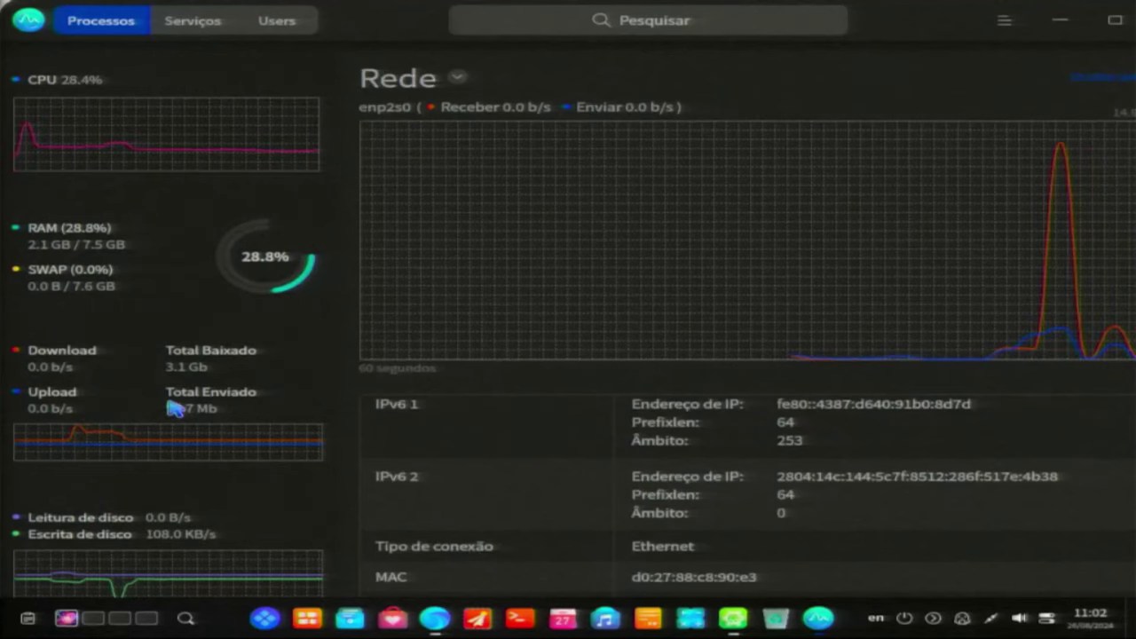
pyautogui.click(118, 249)
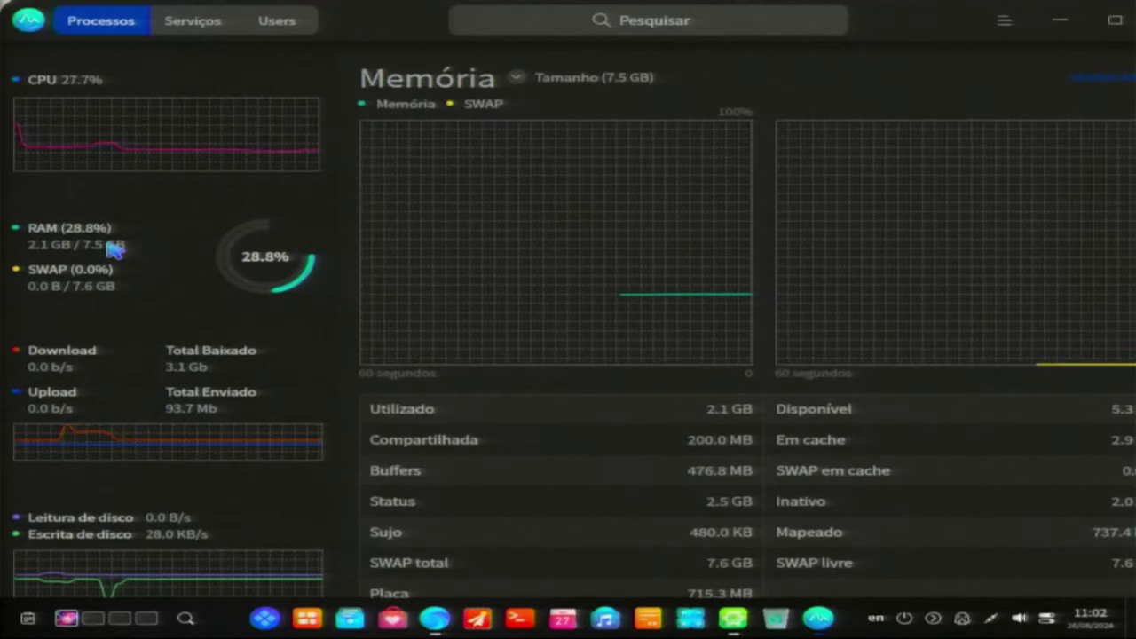